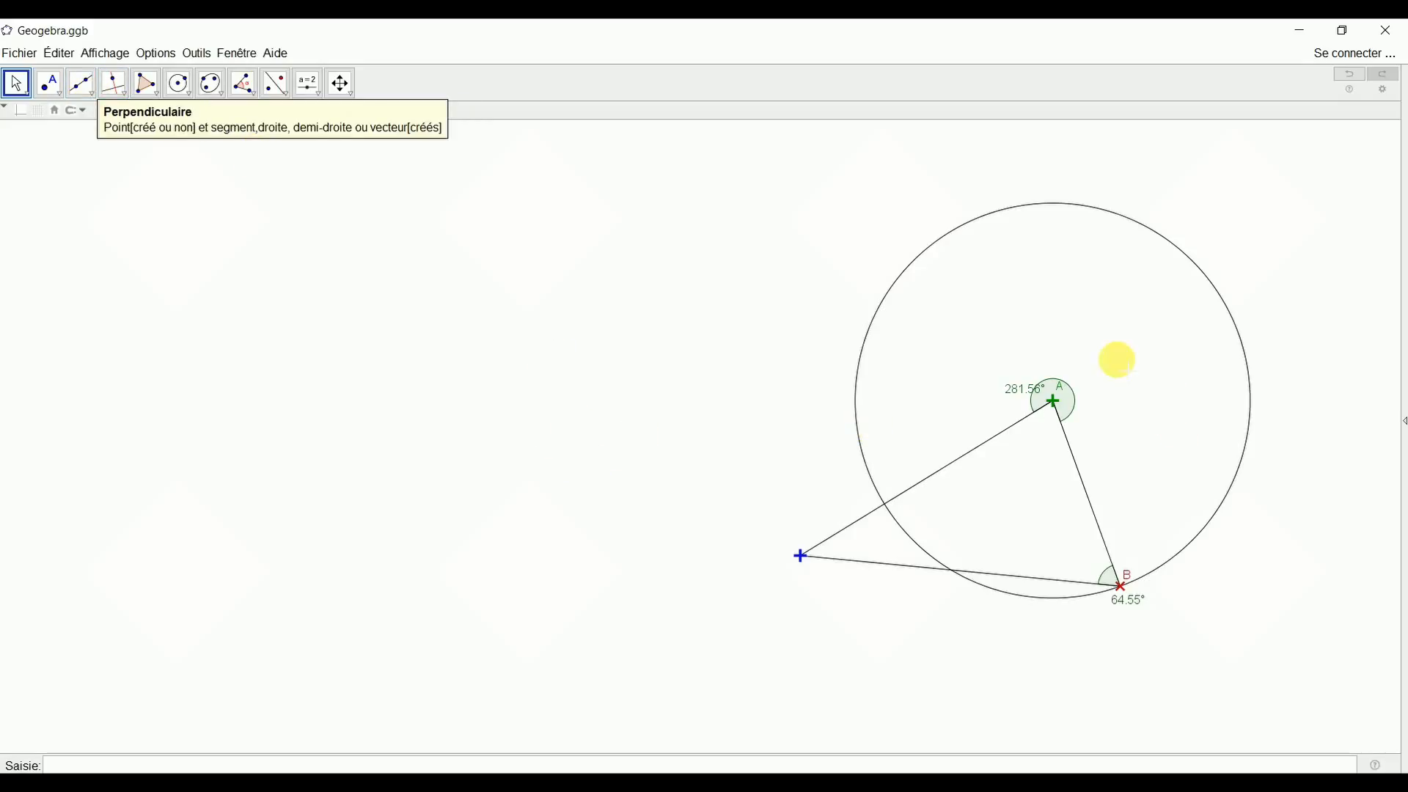
Draw a long slanted segment in the empty area to the left of the circle figure.
{"action": "left_click_drag", "start_coordinate": [1116, 359], "coordinate": [1042, 330]}
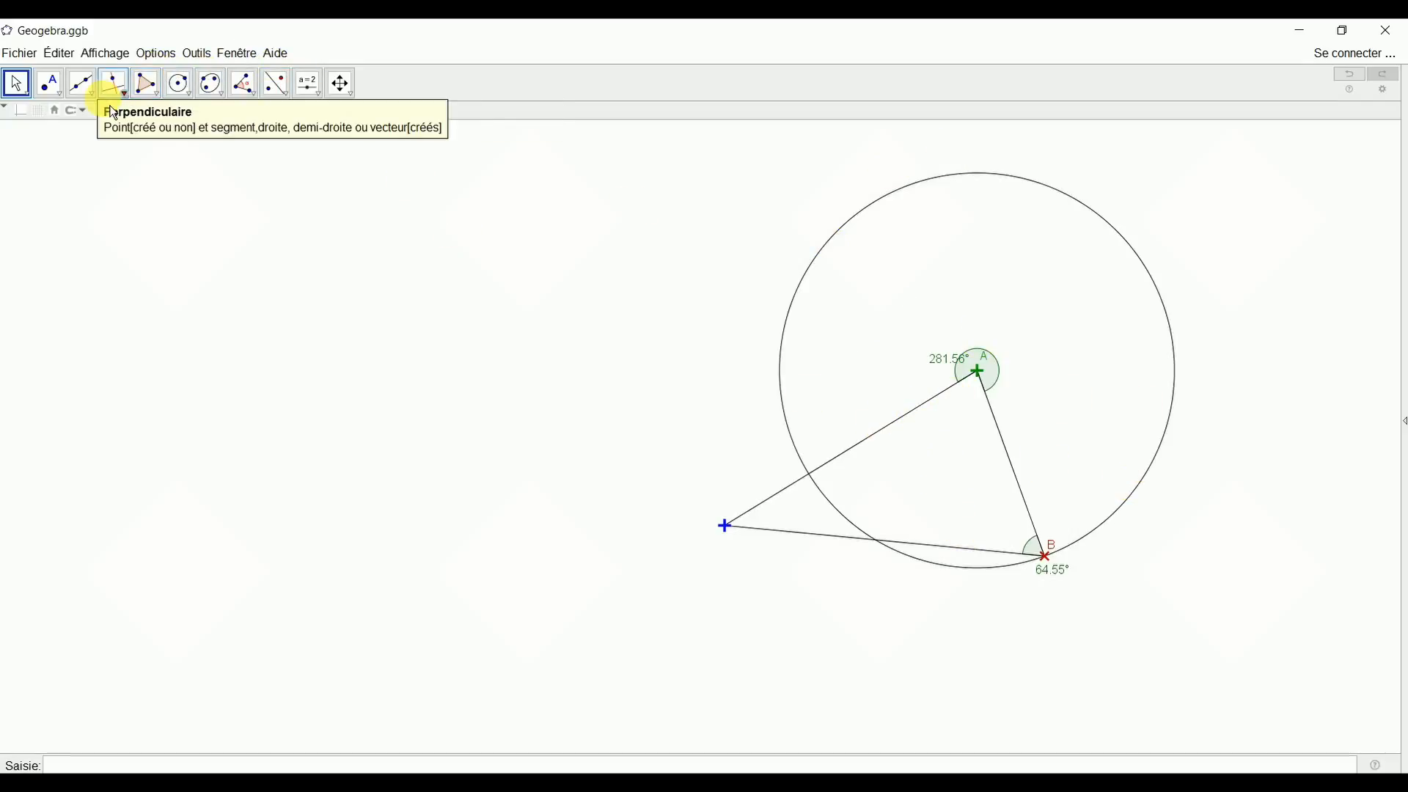
{"action": "left_click", "coordinate": [67, 106]}
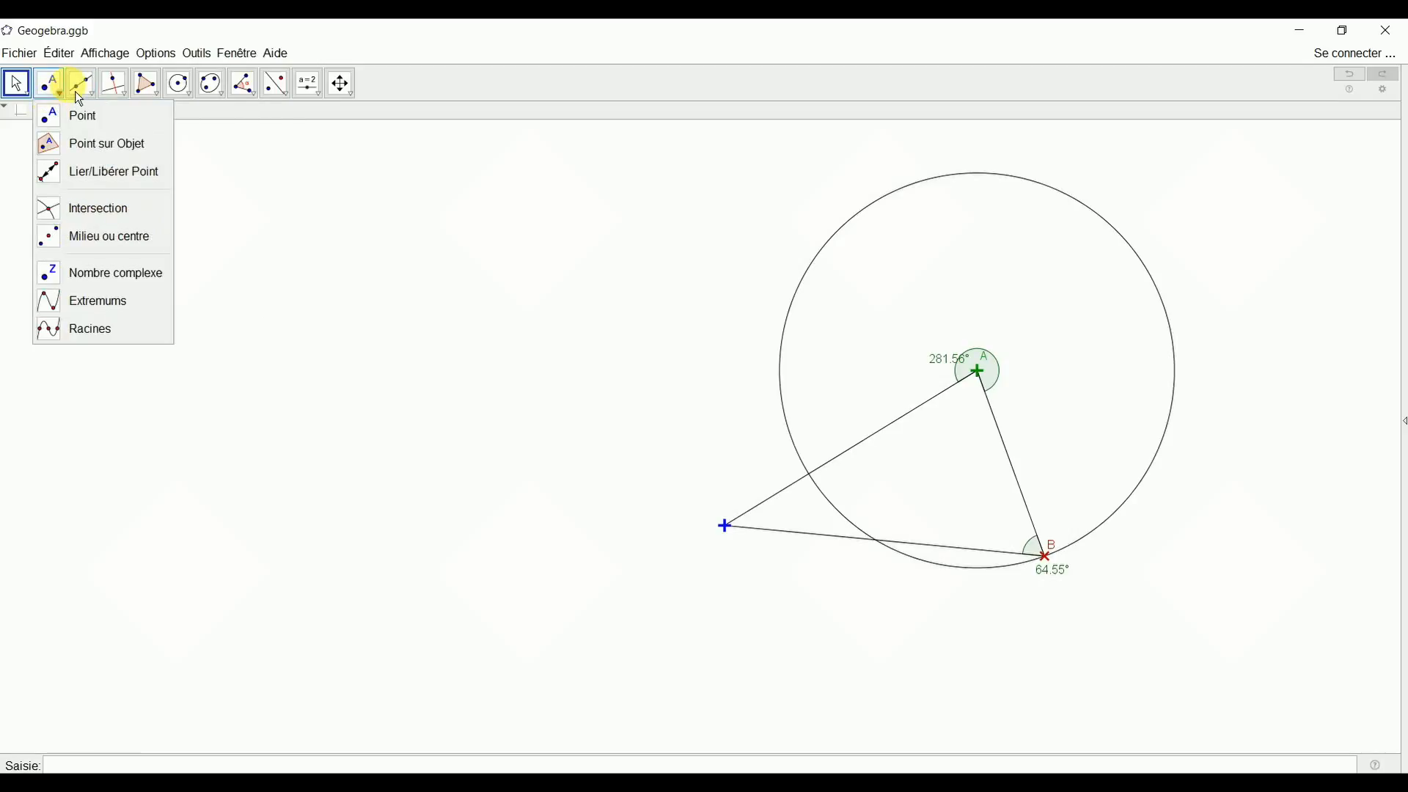
{"action": "mouse_move", "coordinate": [88, 93]}
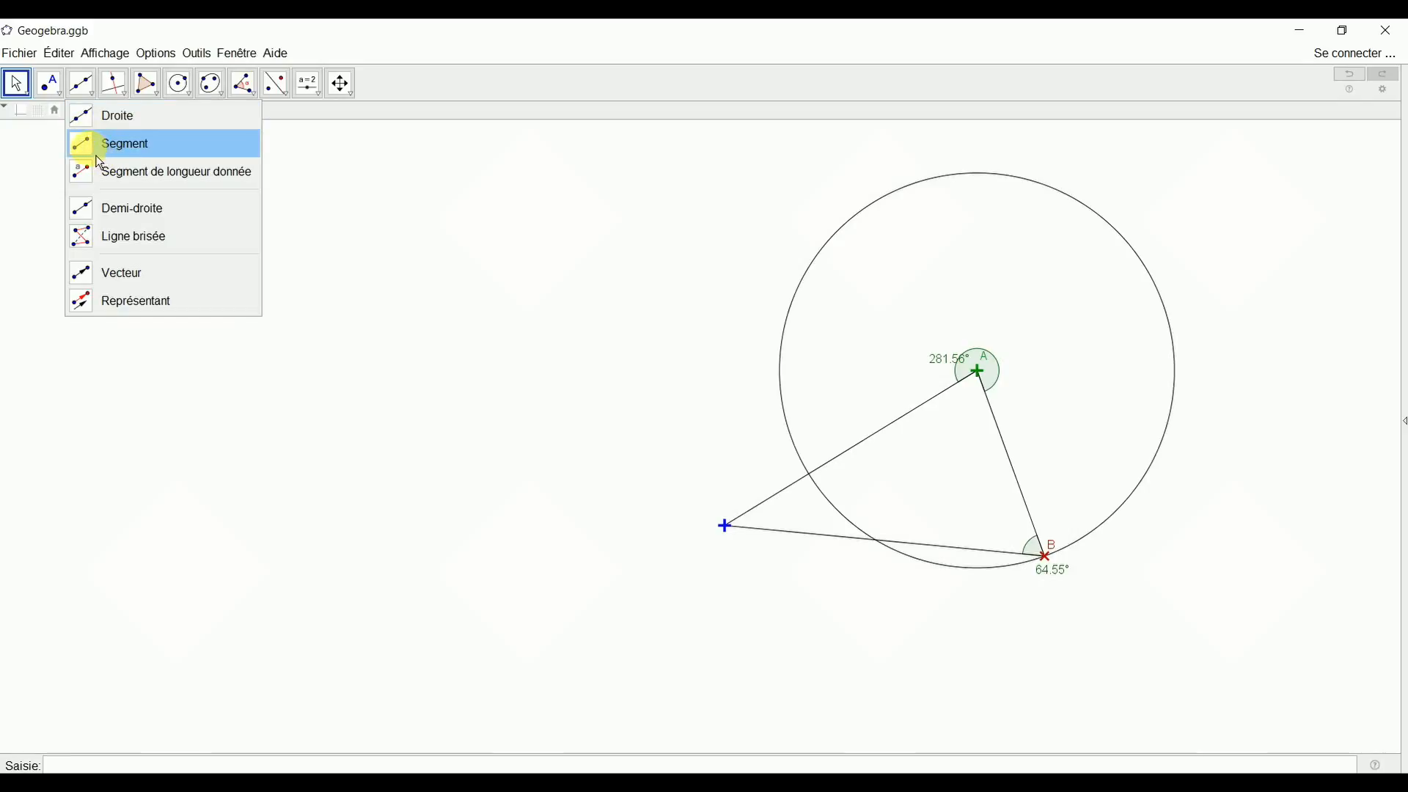
{"action": "left_click", "coordinate": [100, 154]}
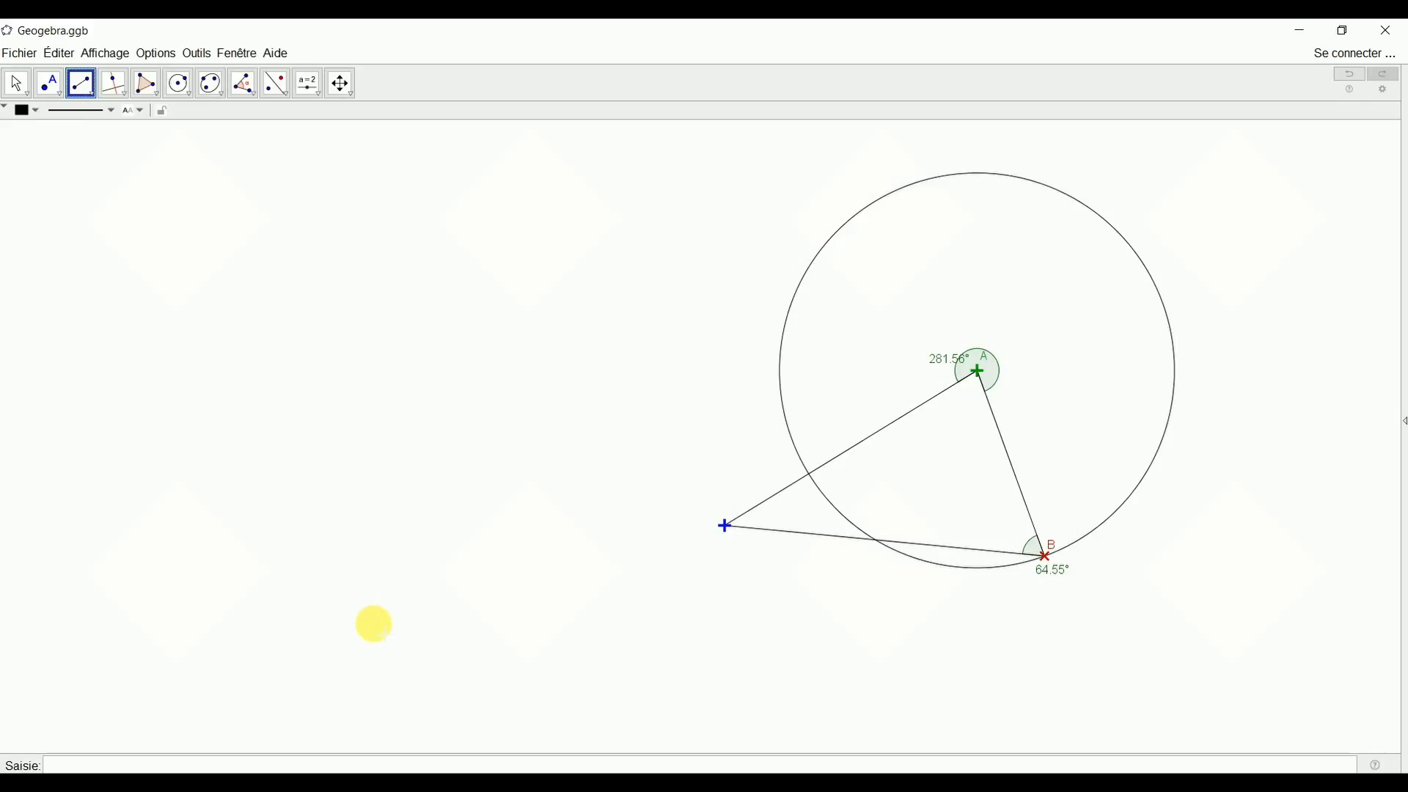
{"action": "mouse_move", "coordinate": [374, 624]}
{"action": "left_mouse_down"}
{"action": "mouse_move", "coordinate": [409, 340]}
{"action": "mouse_move", "coordinate": [507, 226]}
{"action": "left_mouse_up"}
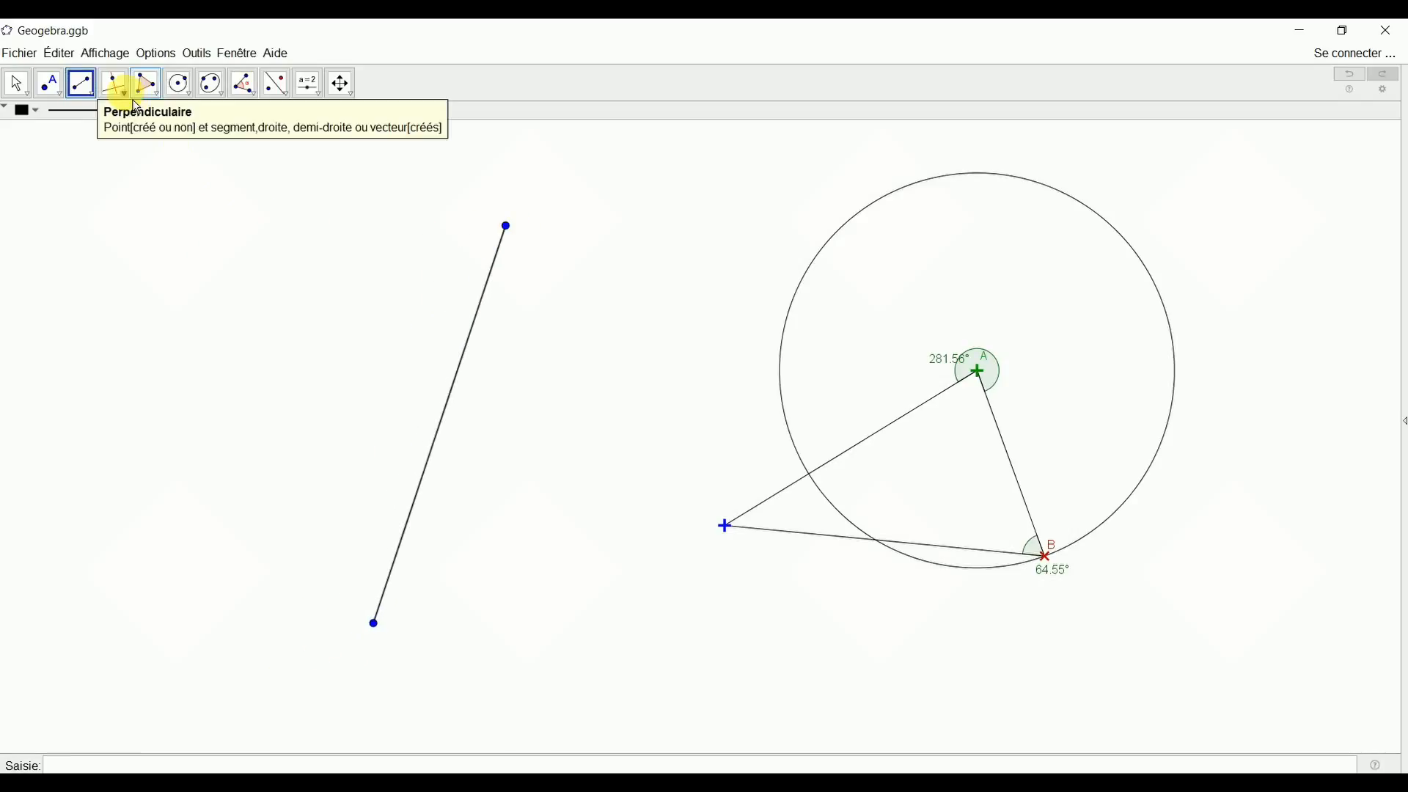
Construct a perpendicular to the slanted segment through a new point on it, and erase that point.
{"action": "left_click", "coordinate": [132, 108]}
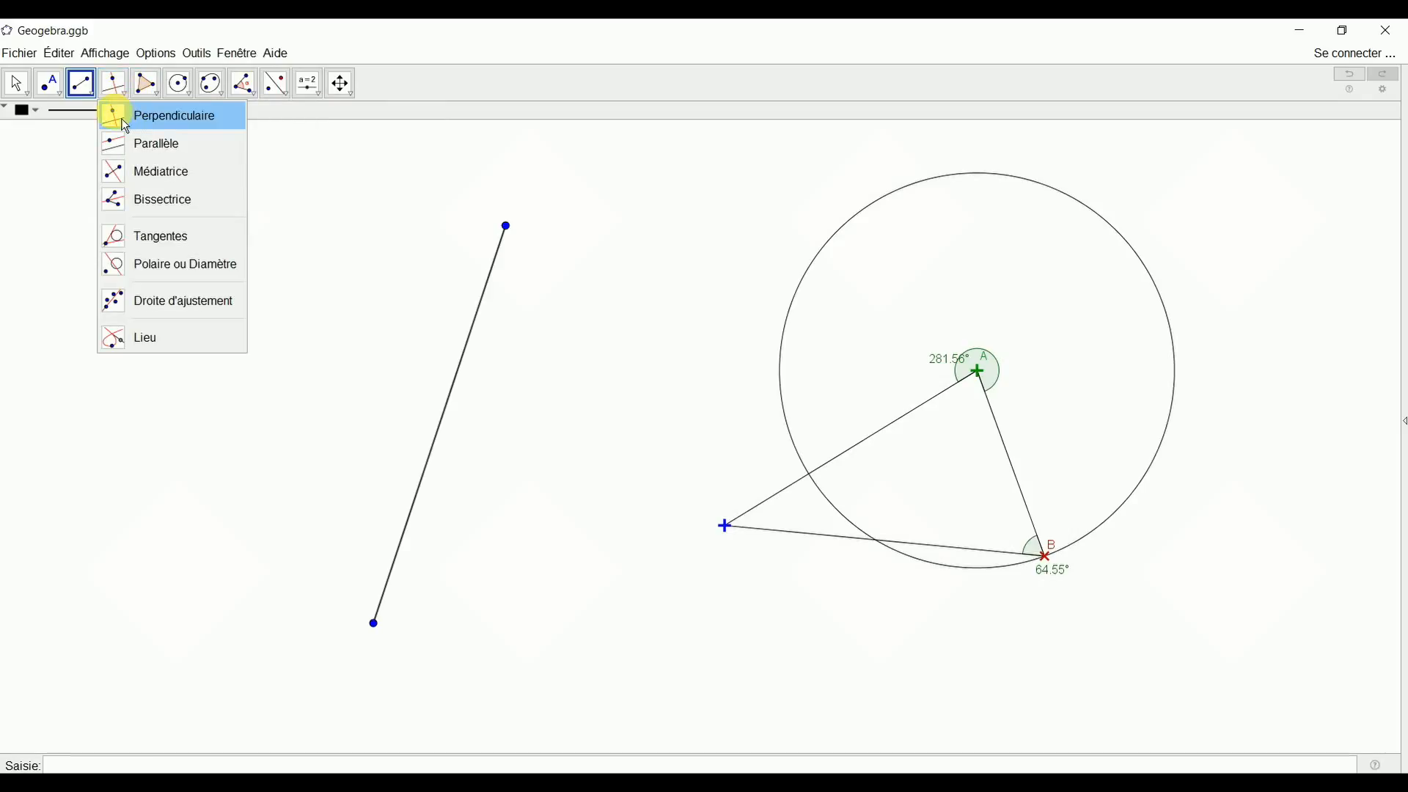
{"action": "left_click", "coordinate": [124, 118]}
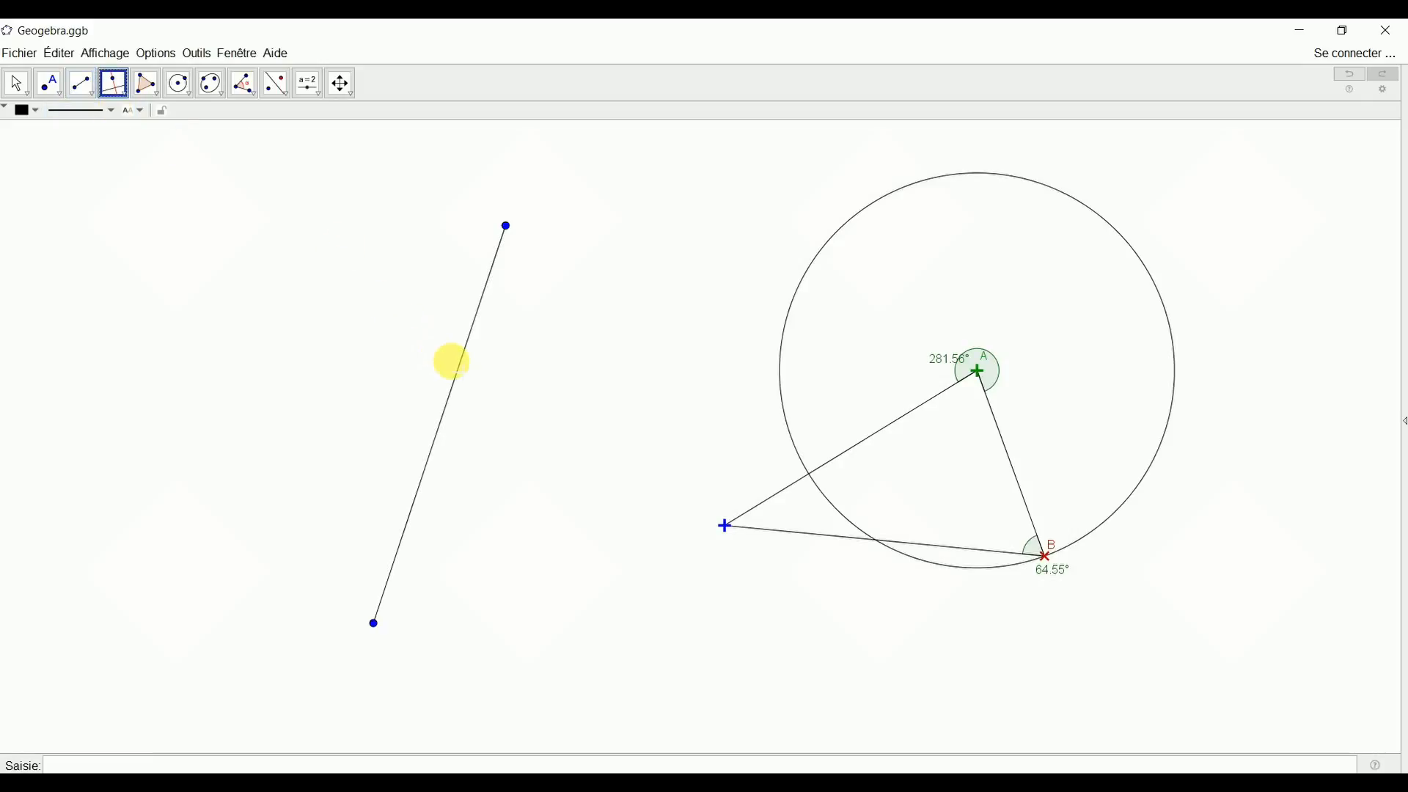
{"action": "left_click", "coordinate": [498, 294]}
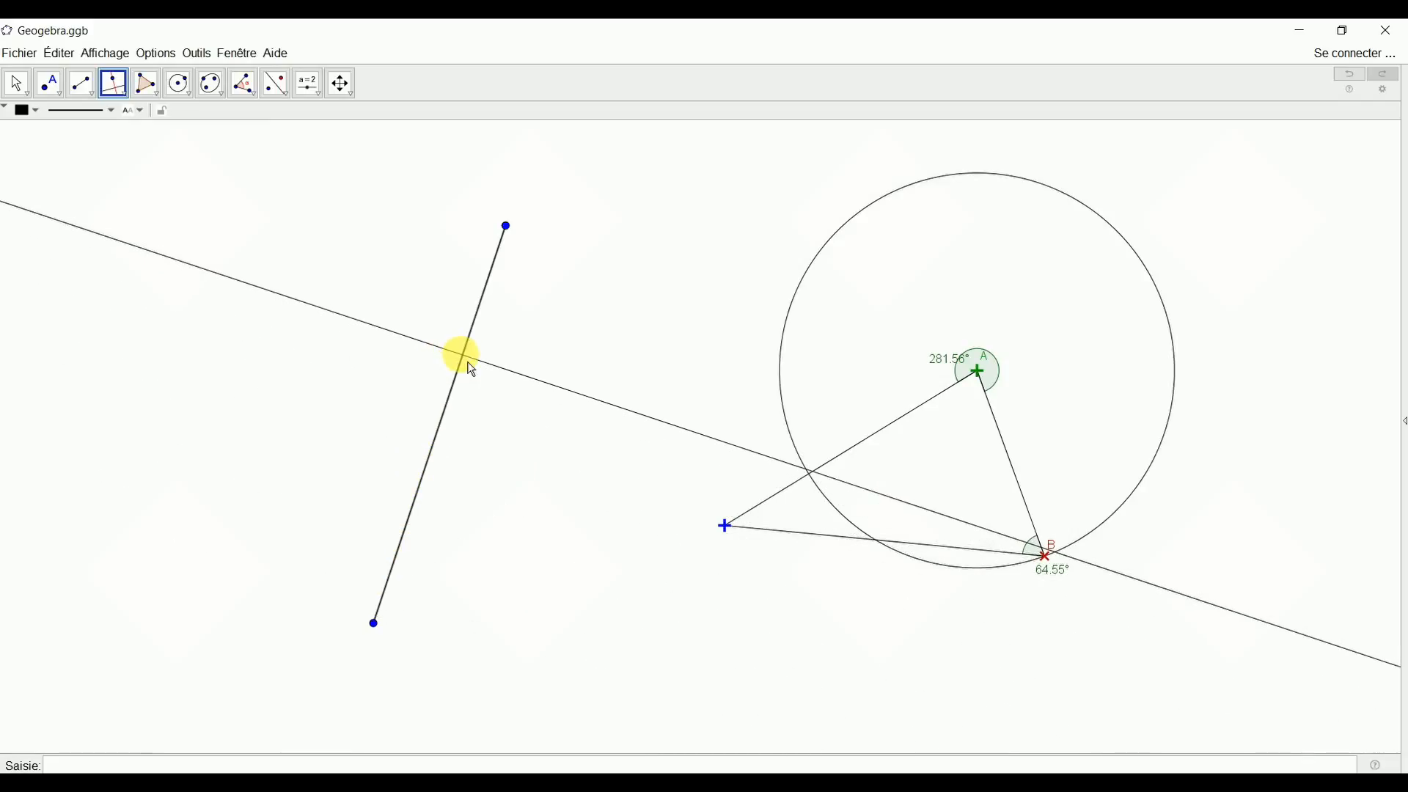
{"action": "left_click", "coordinate": [463, 355]}
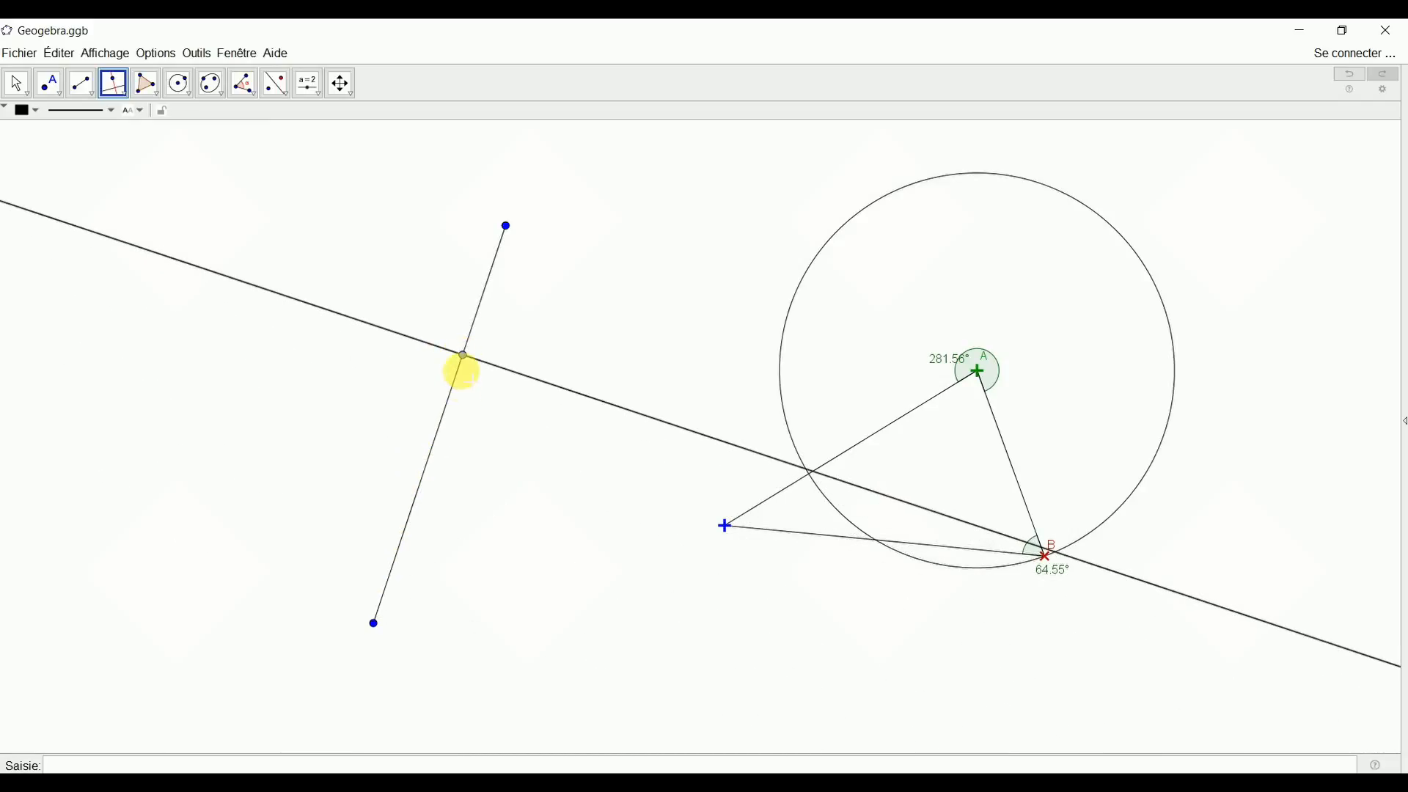
{"action": "right_click", "coordinate": [465, 358]}
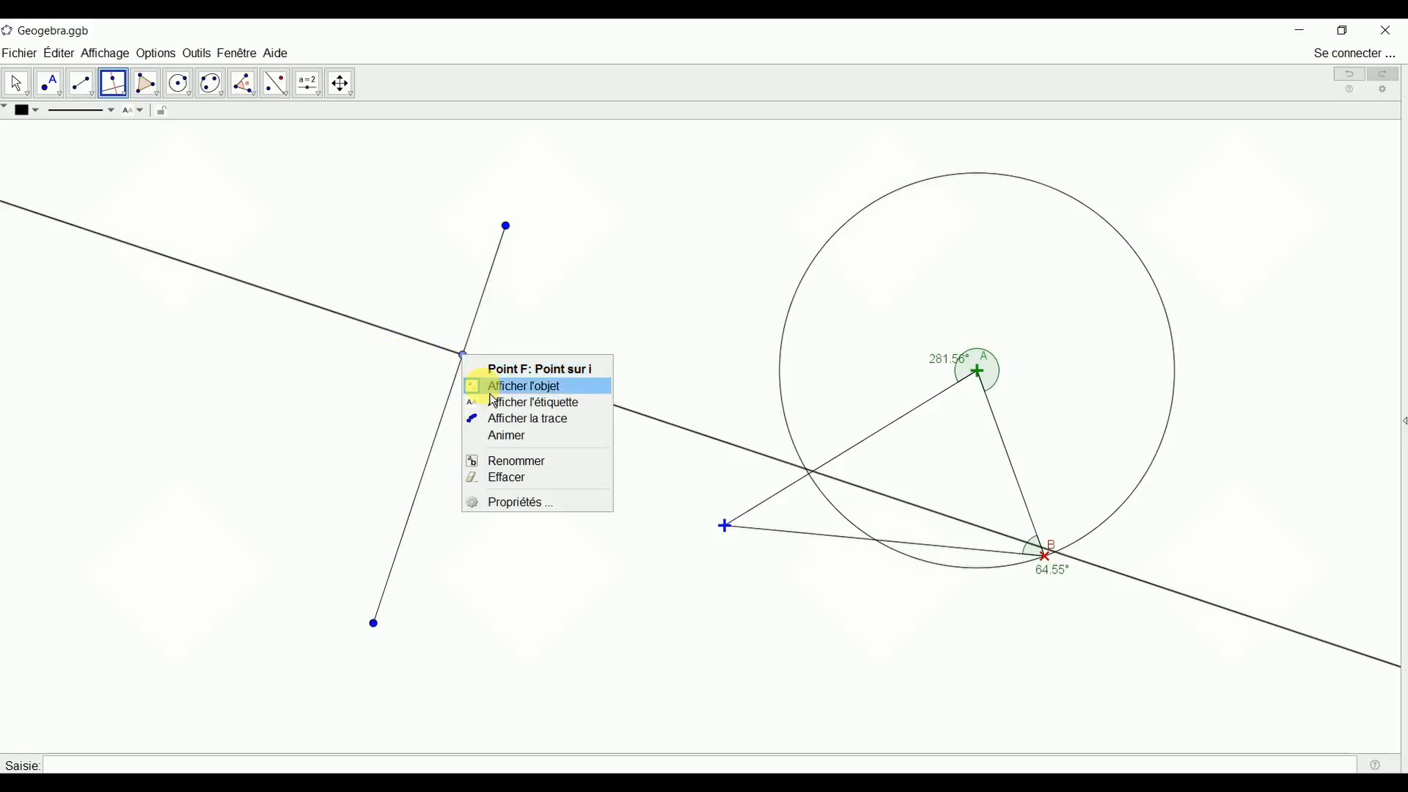
{"action": "left_click", "coordinate": [495, 479]}
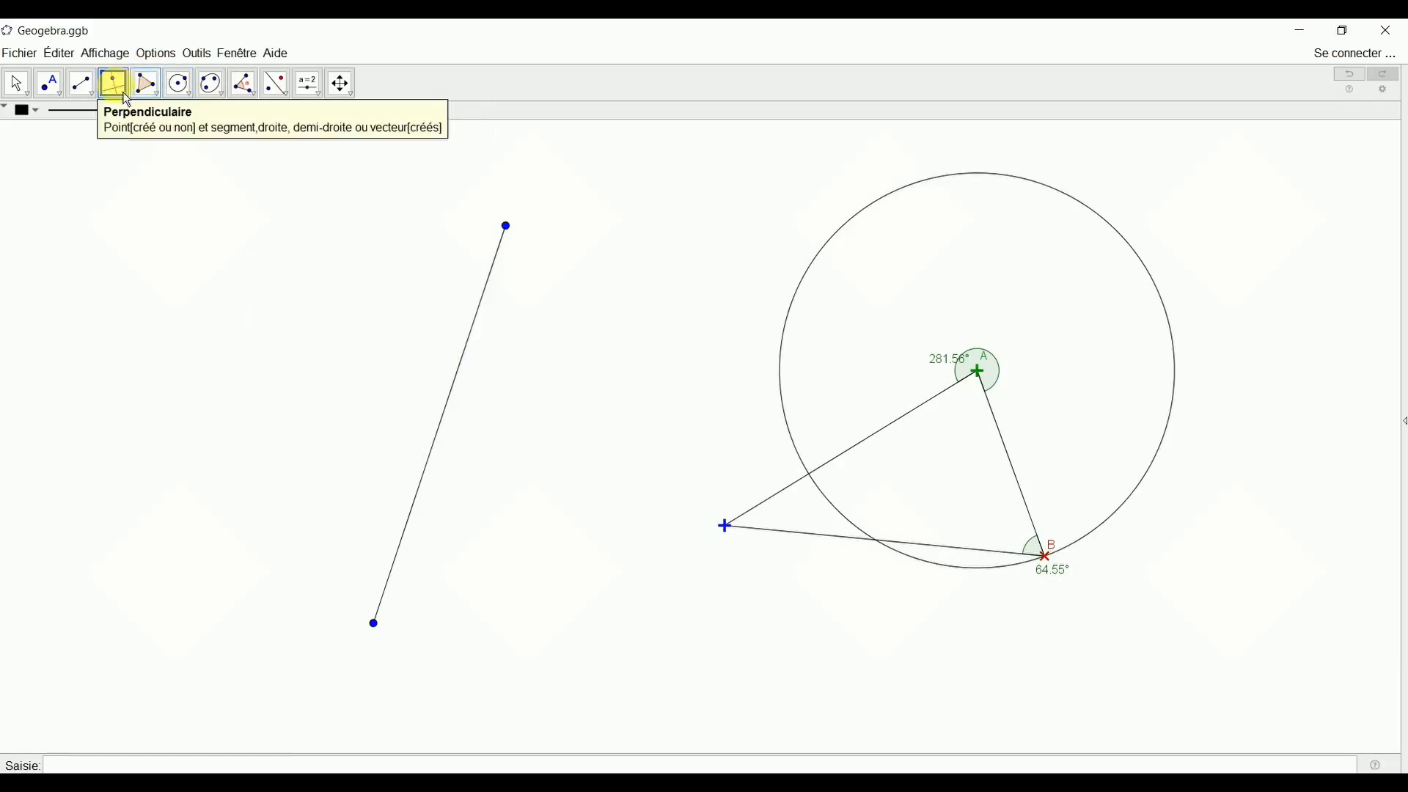
Construct a perpendicular to the slanted segment through a new point on it, and hide that point.
{"action": "left_click", "coordinate": [489, 281]}
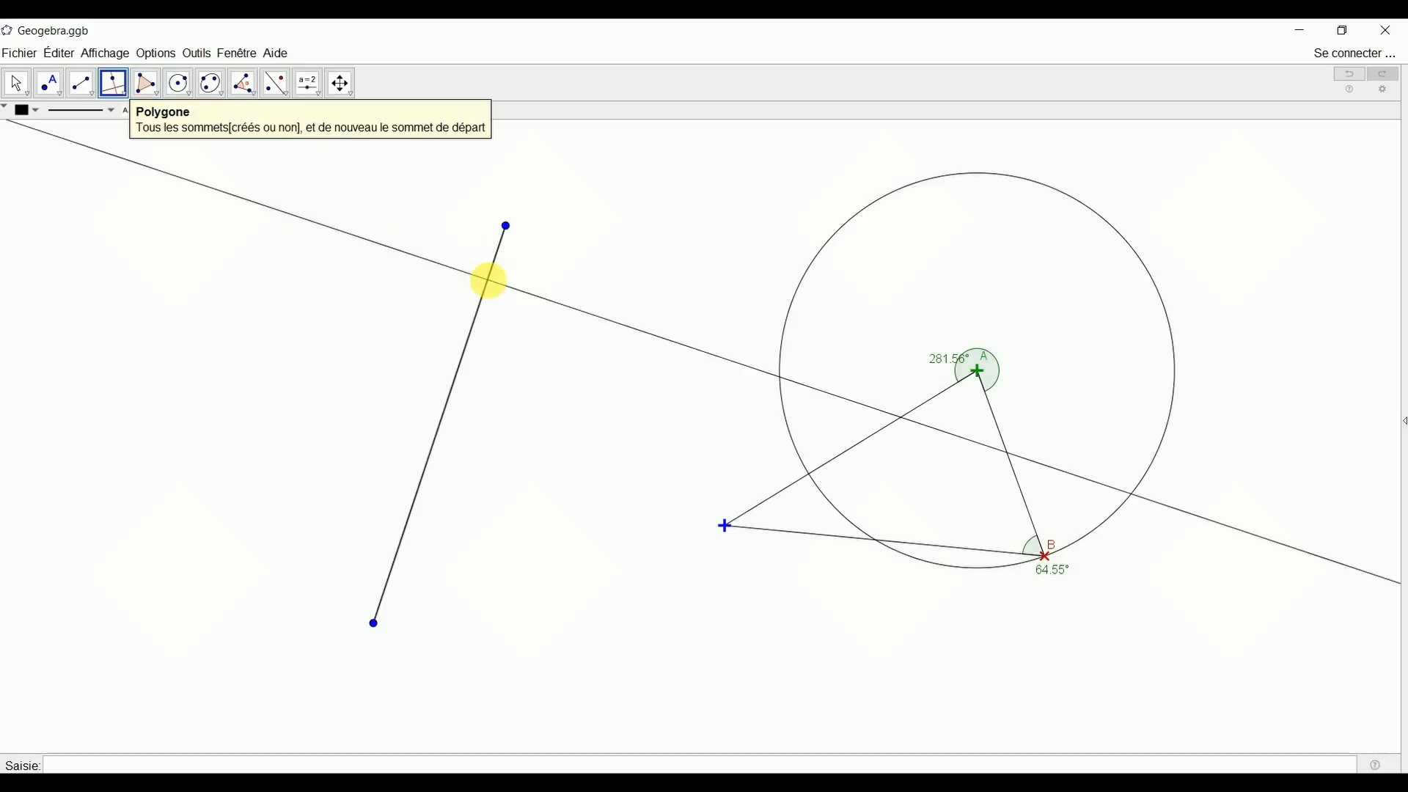
{"action": "left_click", "coordinate": [464, 353]}
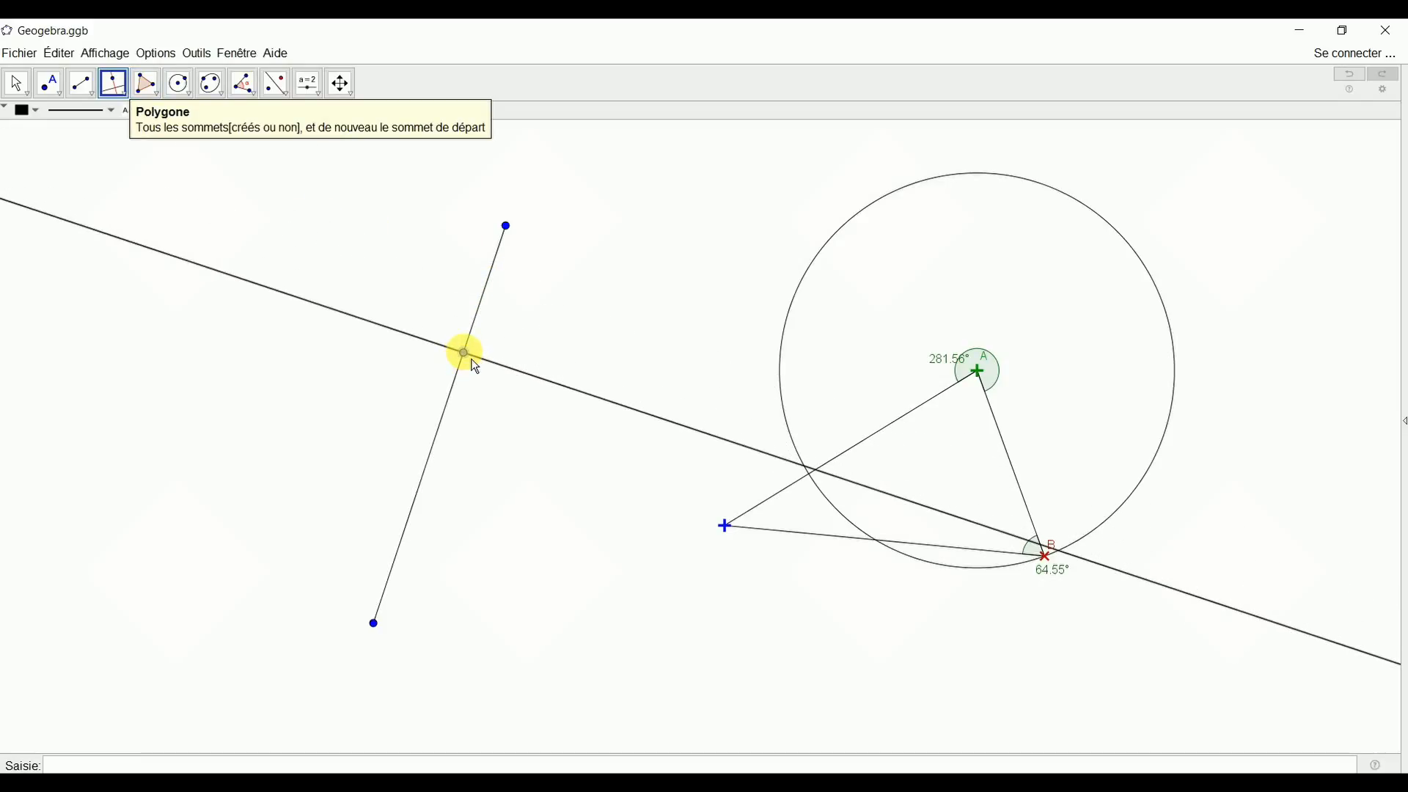
{"action": "right_click", "coordinate": [475, 366]}
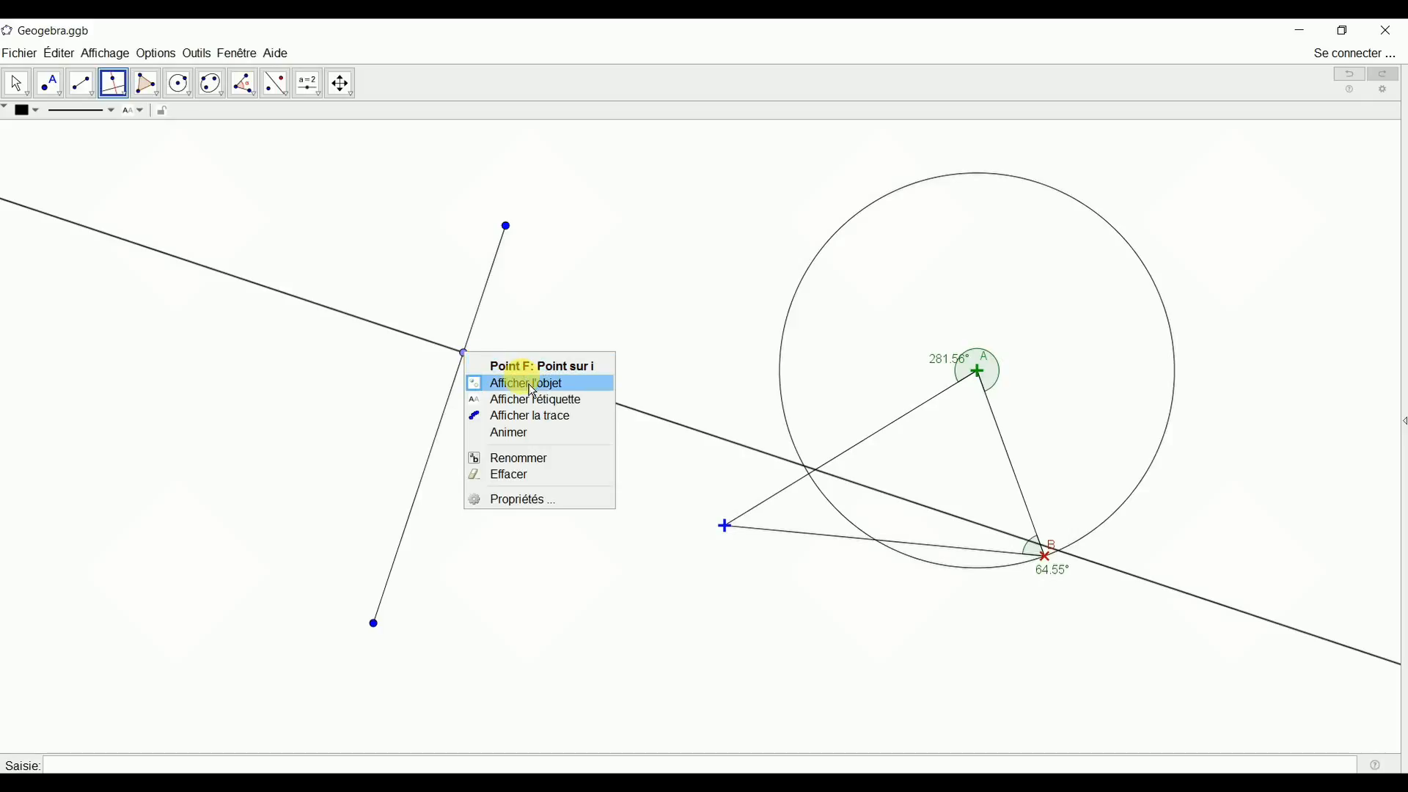
{"action": "left_click", "coordinate": [480, 385]}
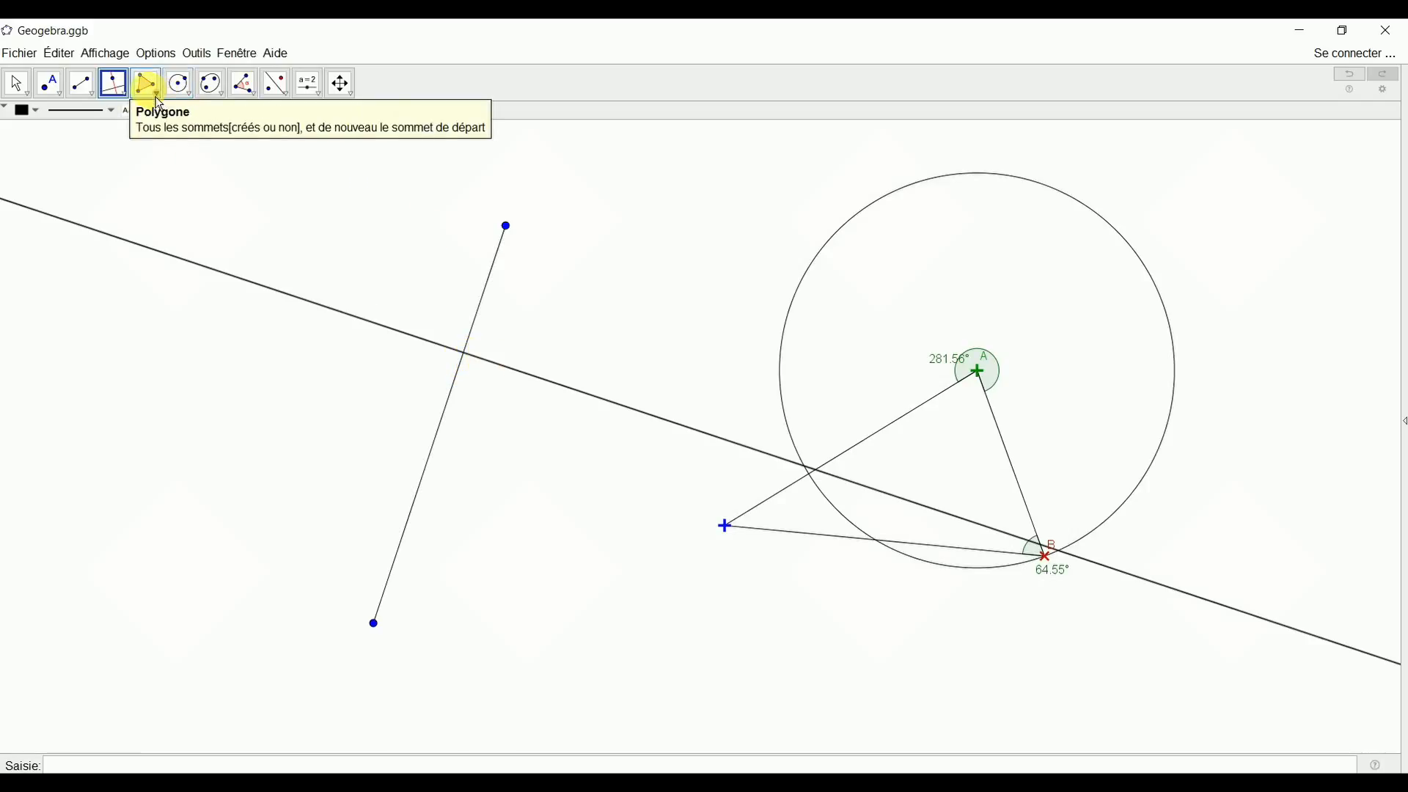
Construct a parallel to the slanted segment through its upper endpoint and another through a new point to its left.
{"action": "left_click", "coordinate": [130, 96]}
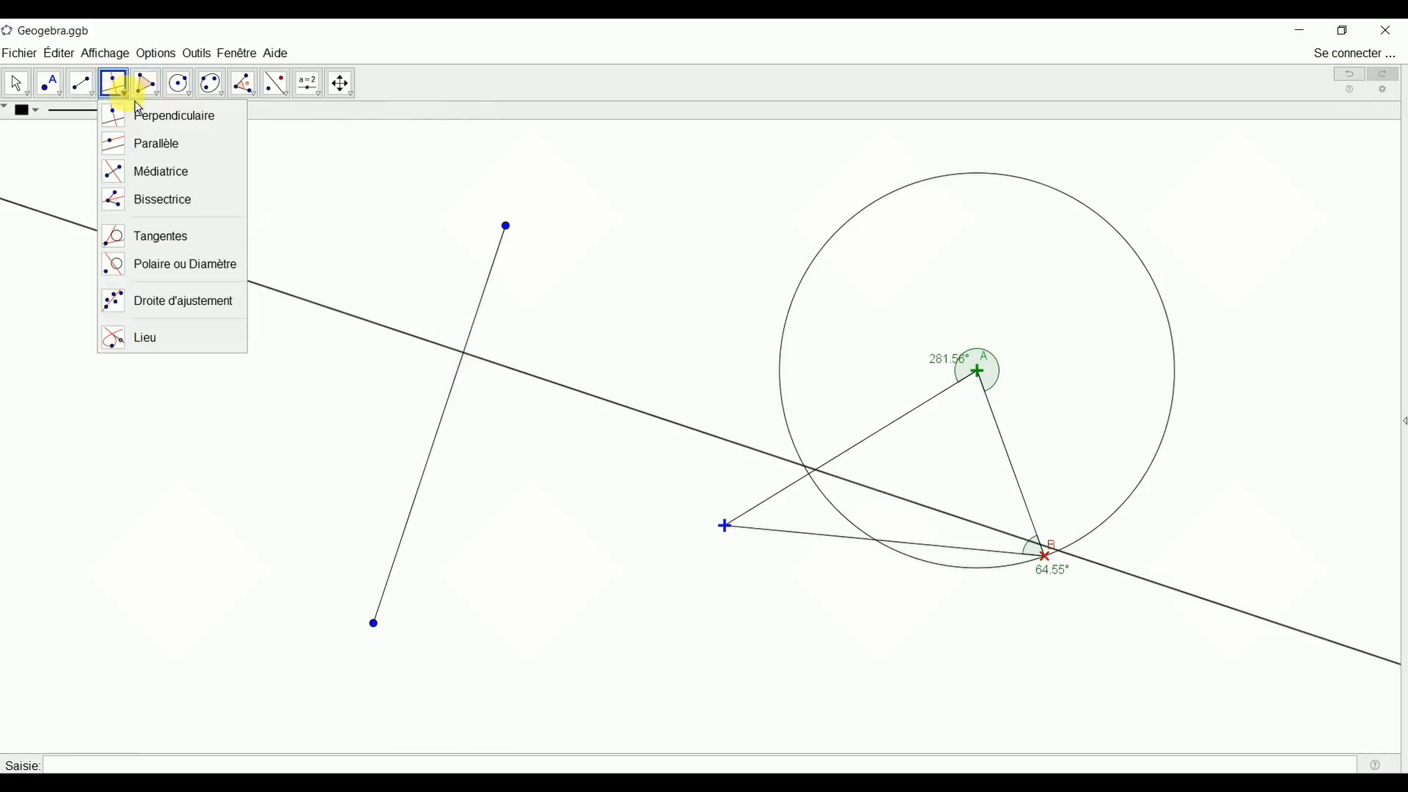
{"action": "left_click", "coordinate": [146, 145]}
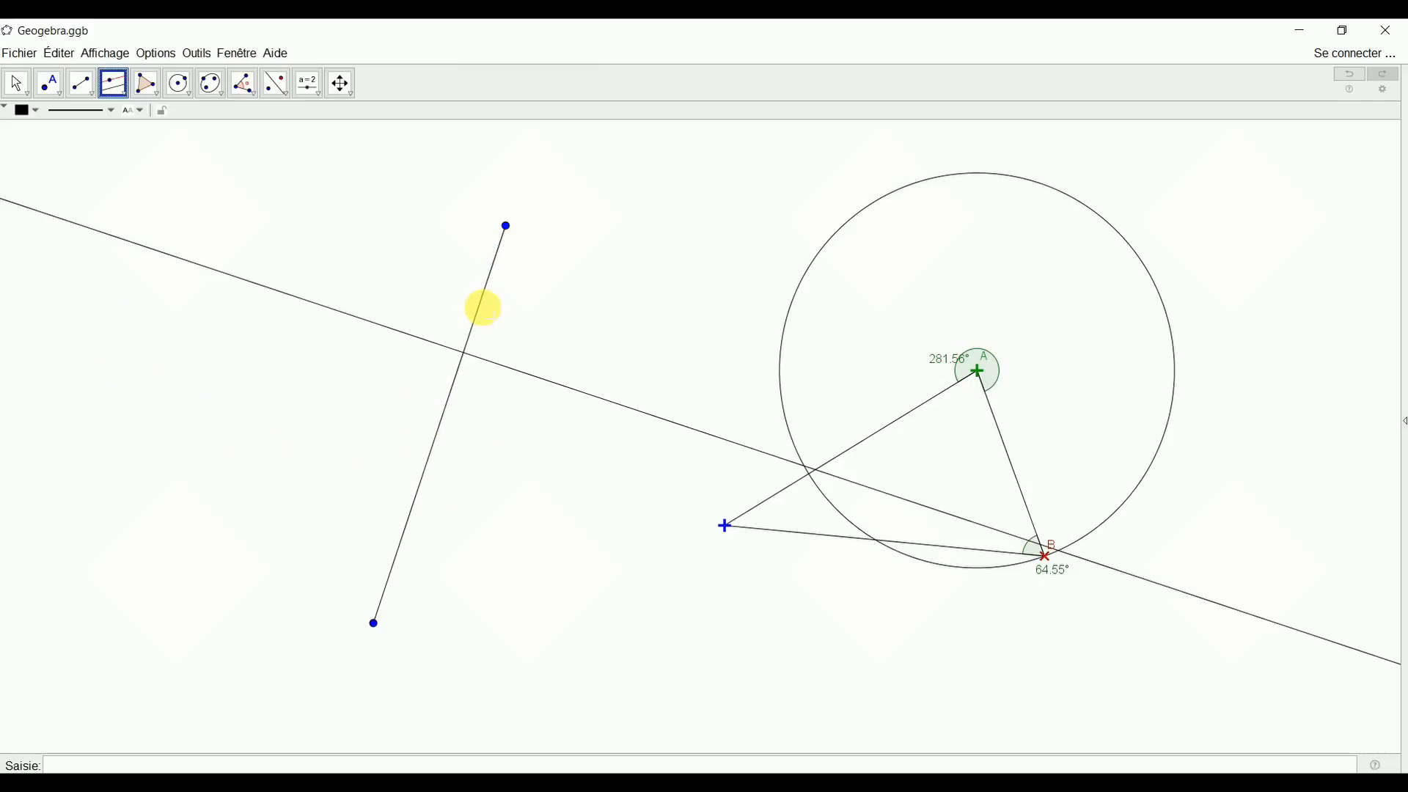
{"action": "left_click", "coordinate": [506, 226]}
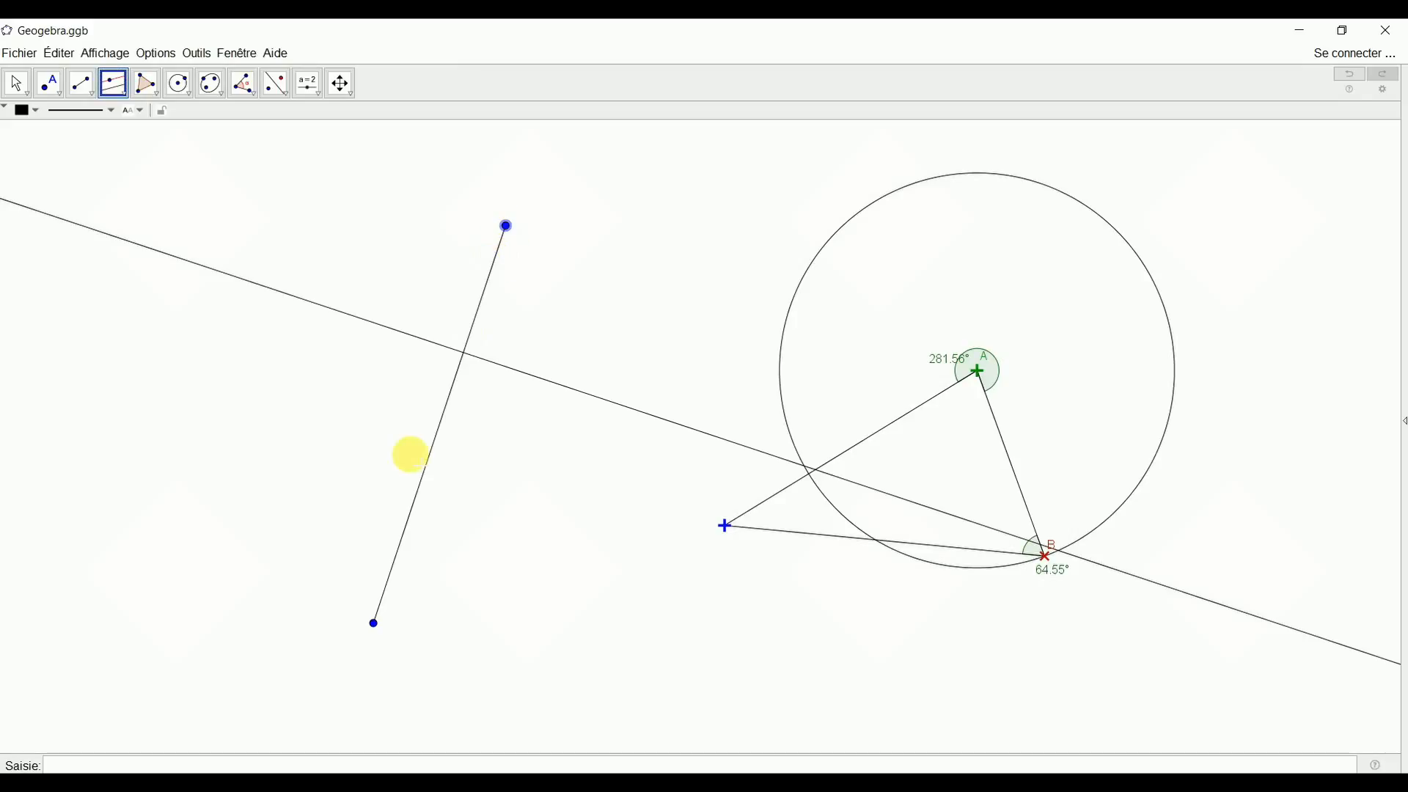
{"action": "left_click", "coordinate": [374, 624]}
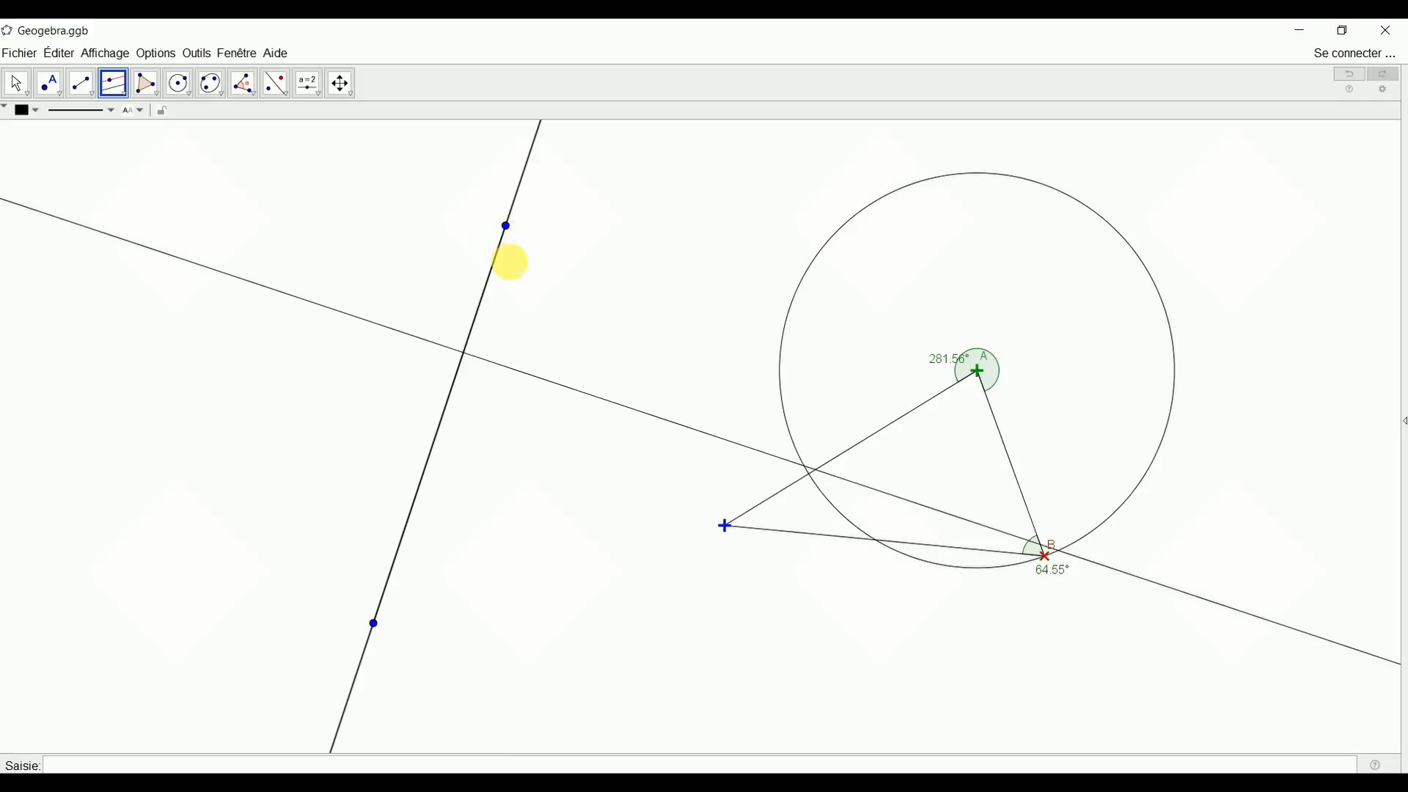
{"action": "left_click", "coordinate": [491, 272]}
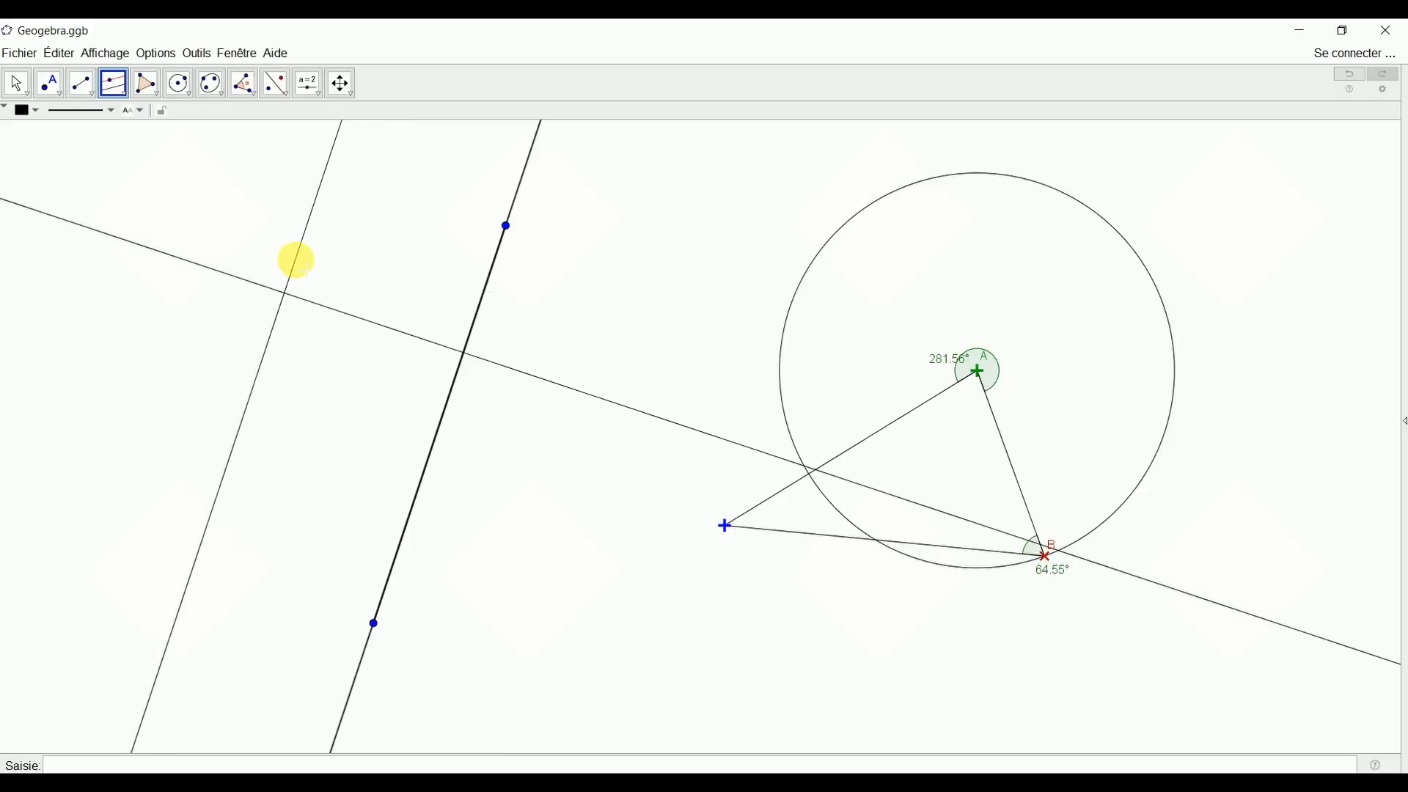
{"action": "left_click", "coordinate": [241, 250]}
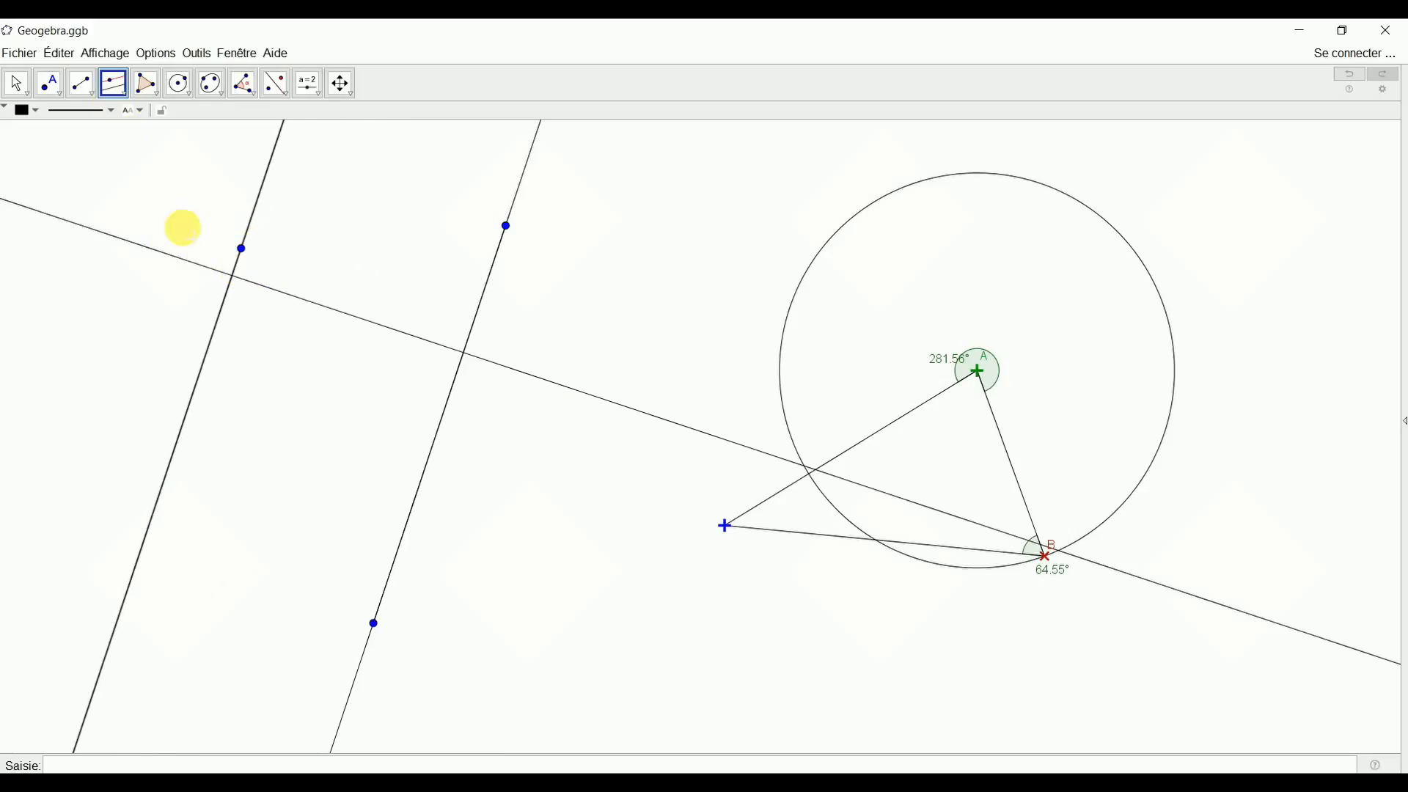
Draw a short segment between the two parallel lines, below the perpendicular.
{"action": "left_click", "coordinate": [121, 93]}
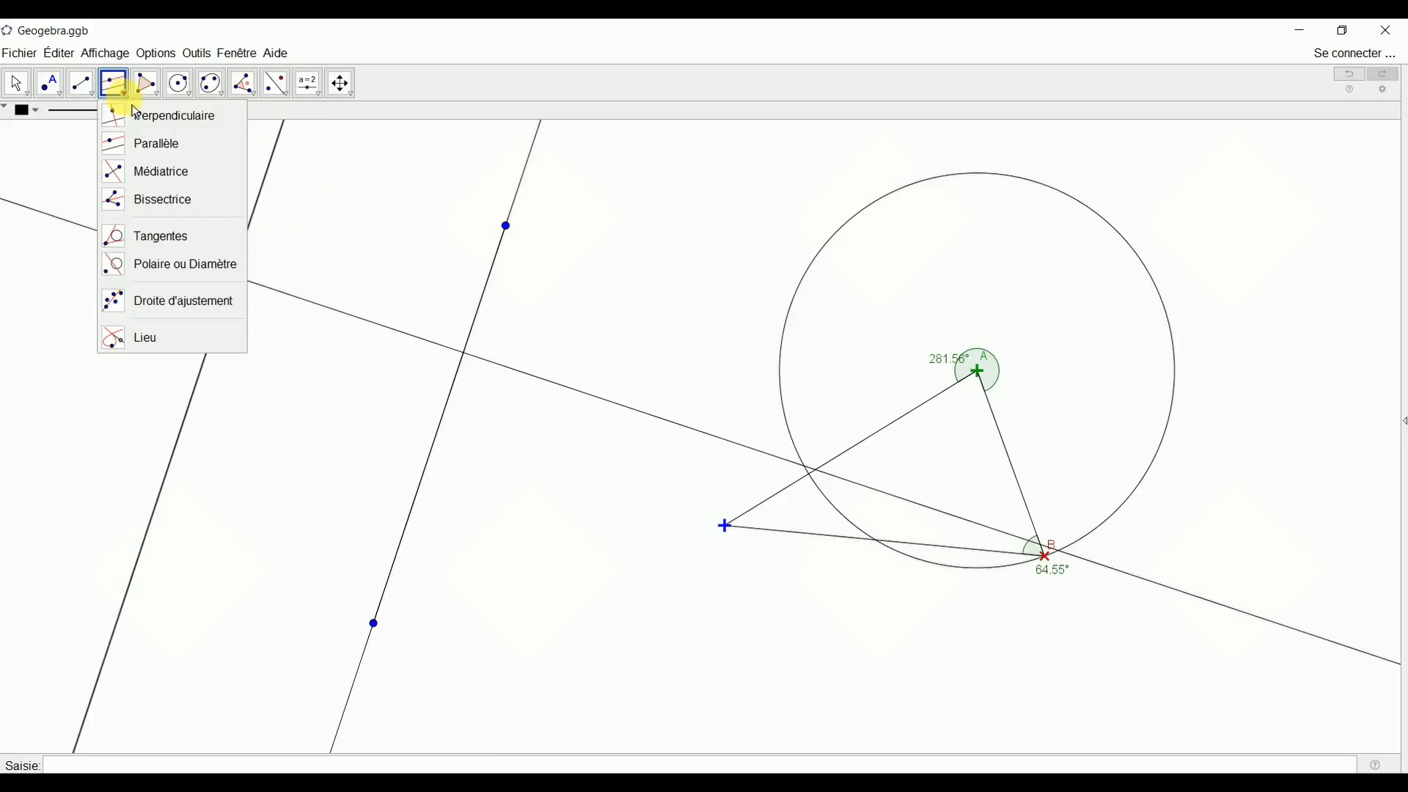
{"action": "left_click", "coordinate": [148, 181]}
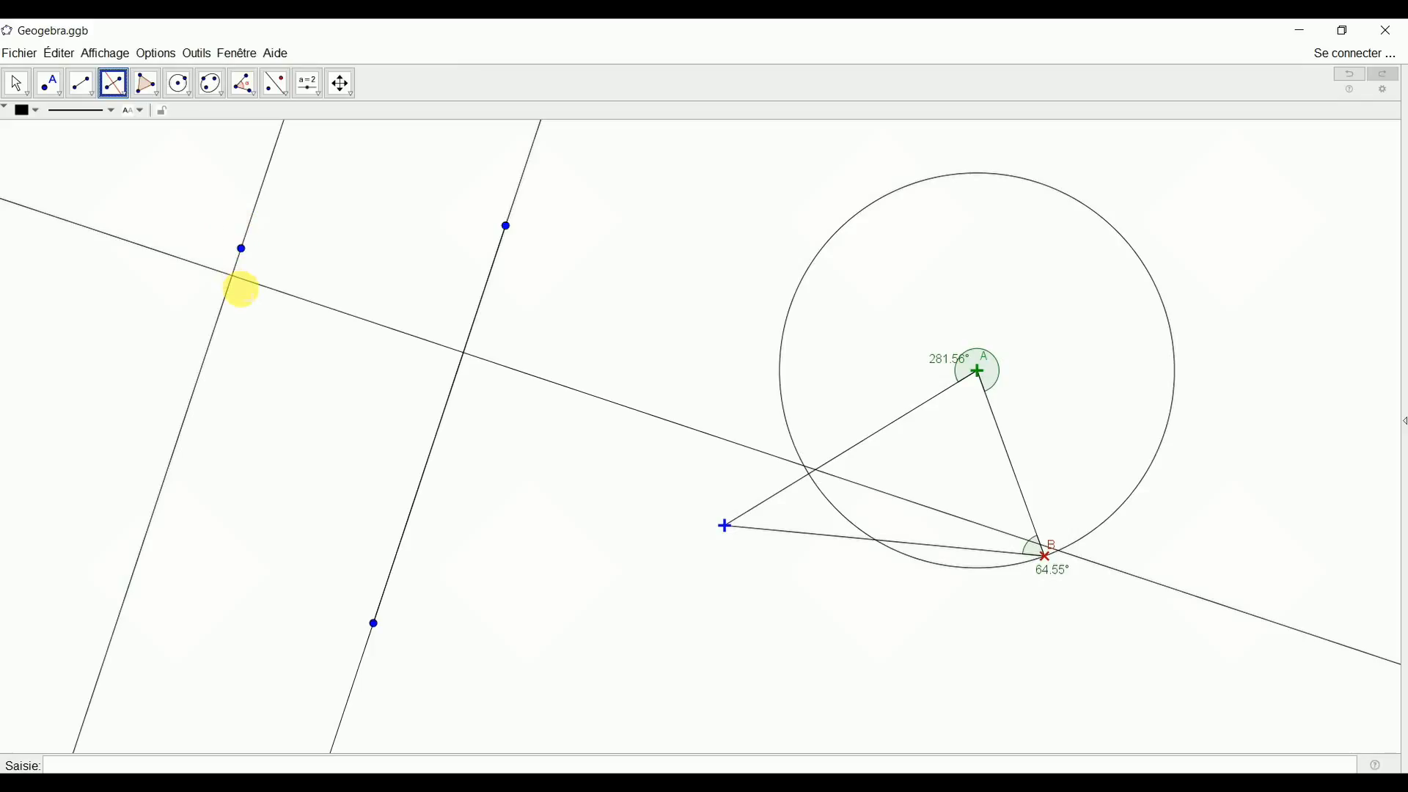
{"action": "left_click", "coordinate": [86, 91]}
{"action": "left_click", "coordinate": [235, 503]}
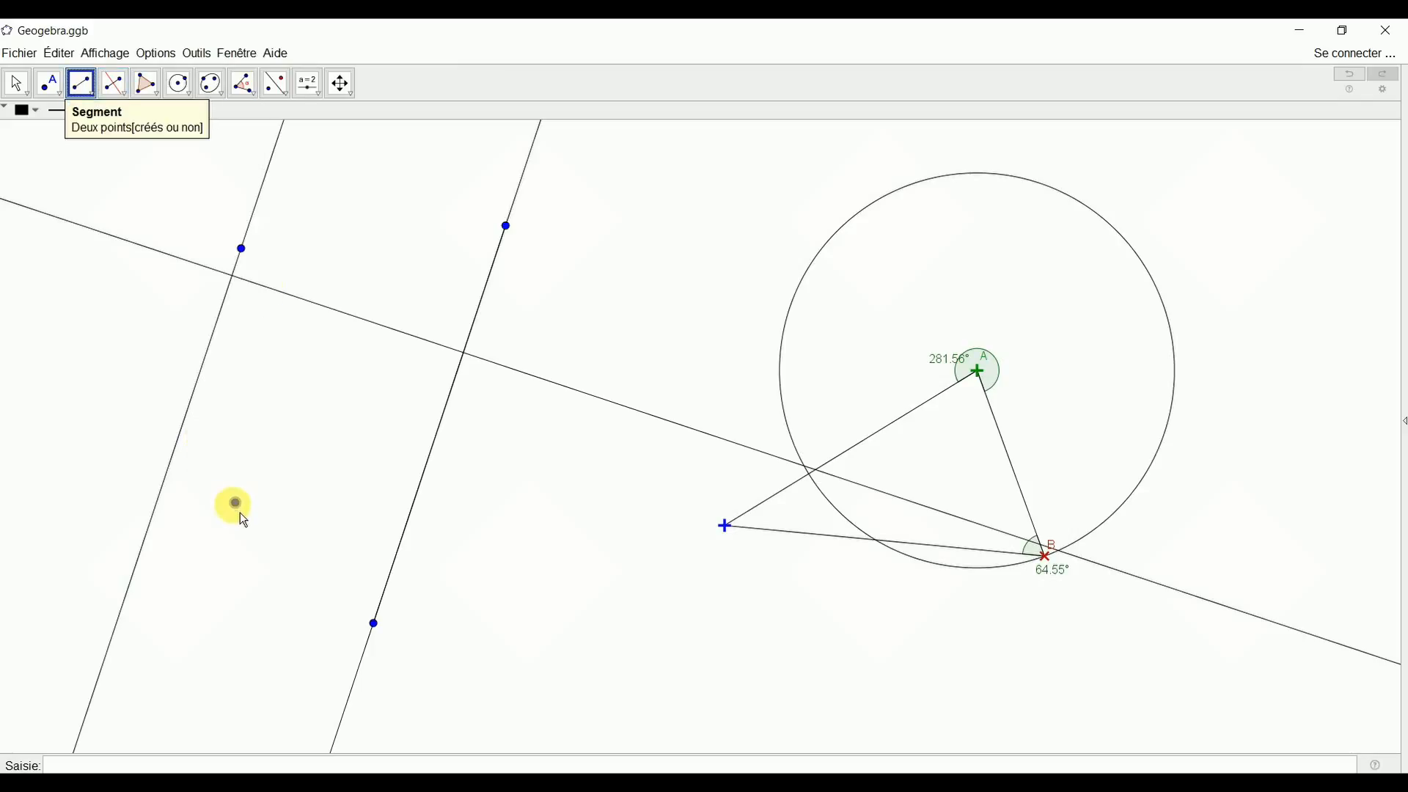
{"action": "left_click", "coordinate": [380, 437]}
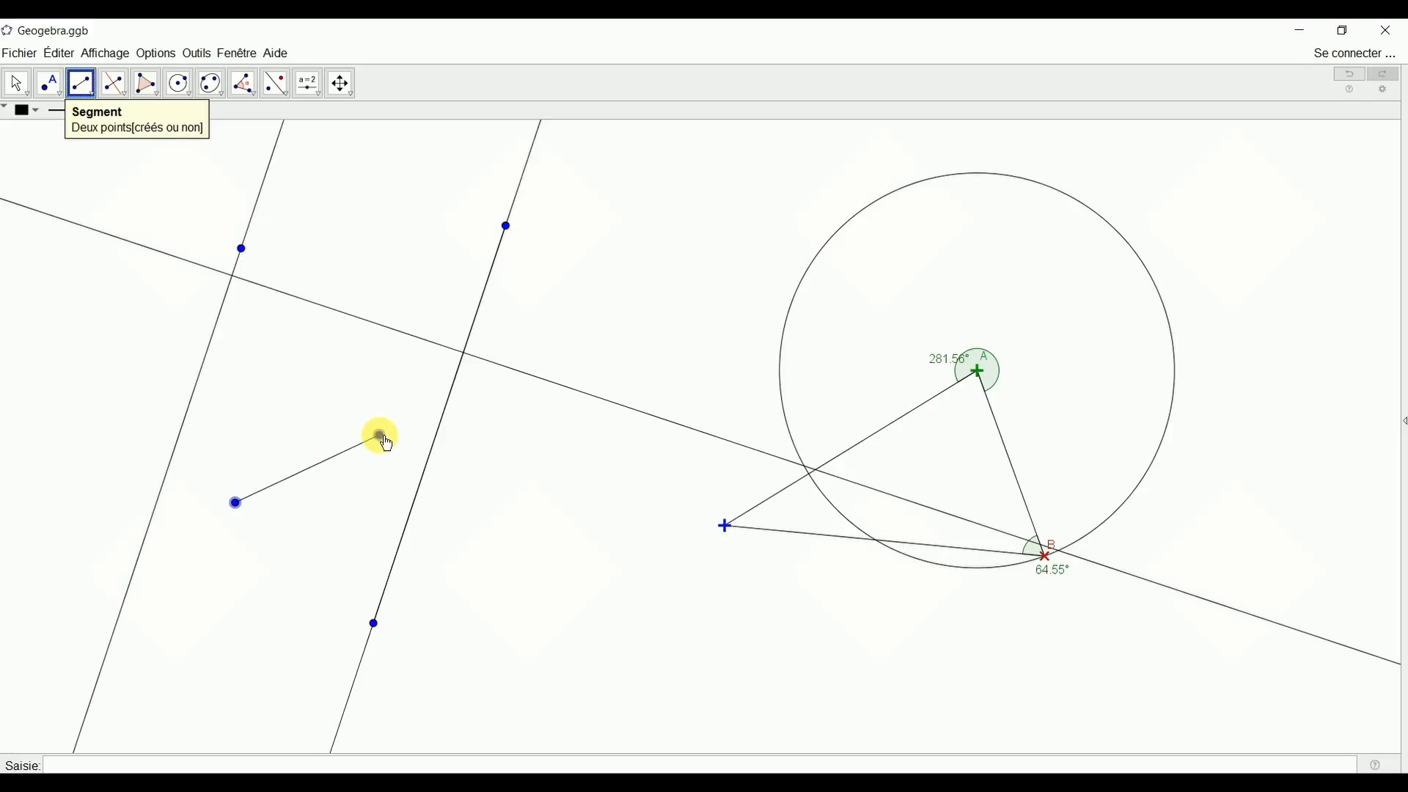
Rename the short segment's right endpoint G and left endpoint R, and move the R label below its point.
{"action": "right_click", "coordinate": [381, 438]}
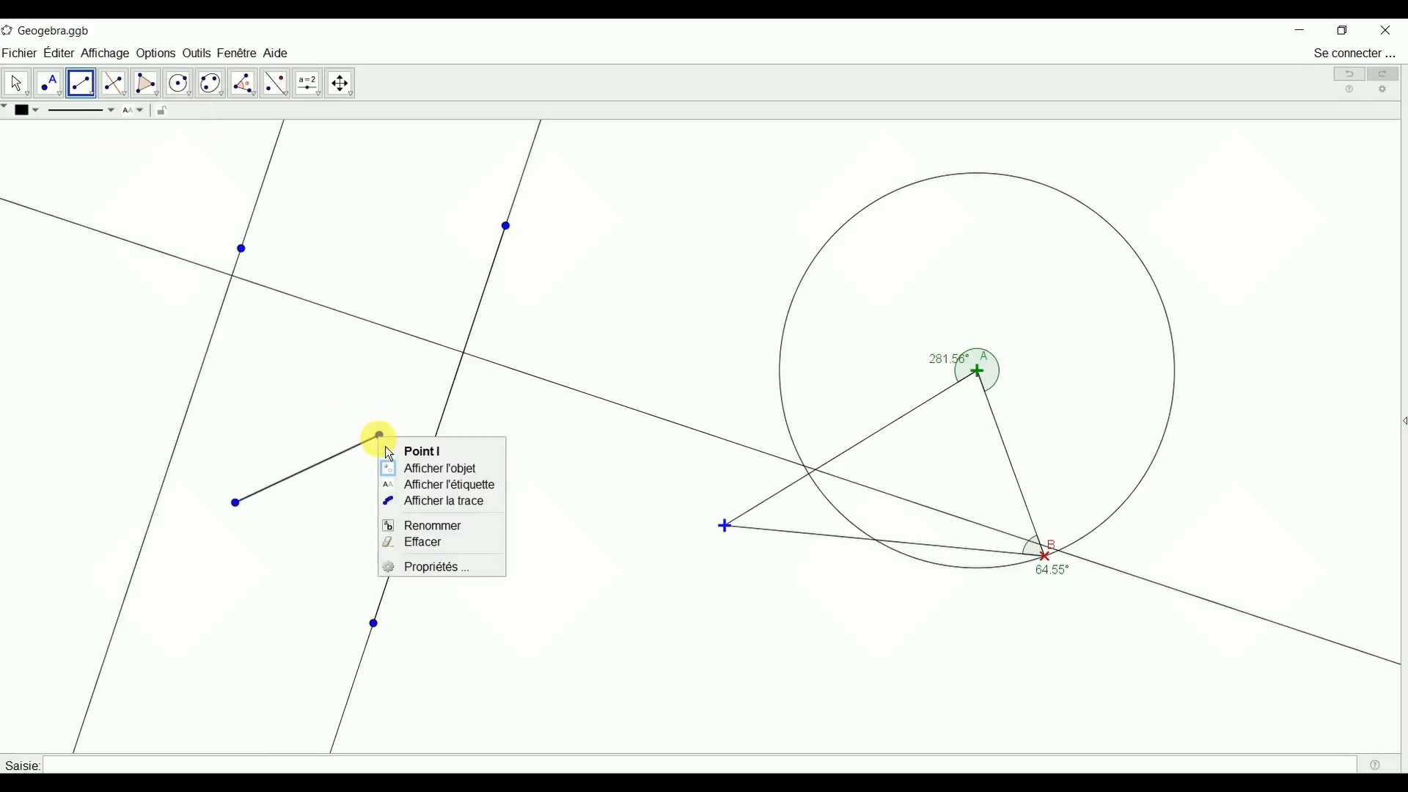
{"action": "left_click", "coordinate": [407, 534]}
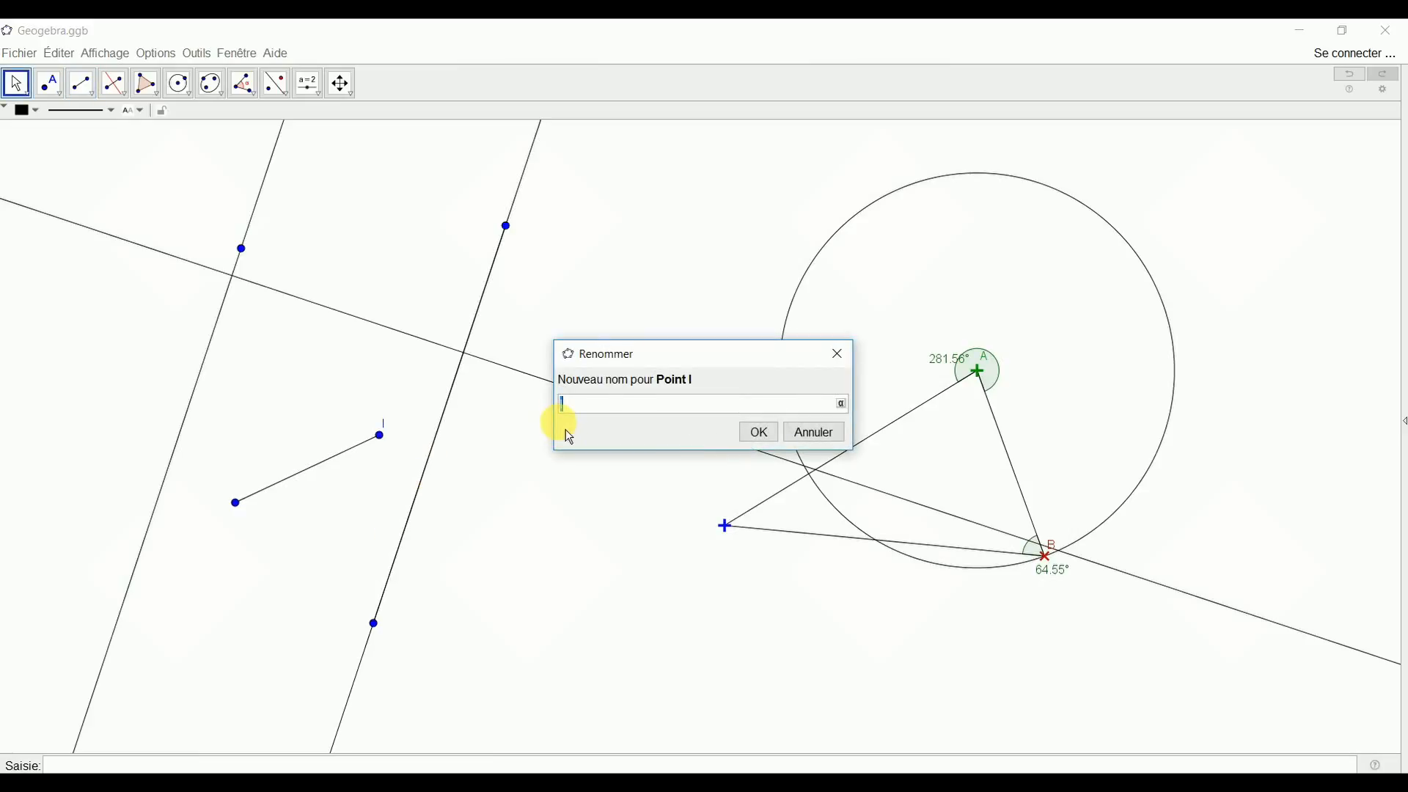
{"action": "key", "text": "Return"}
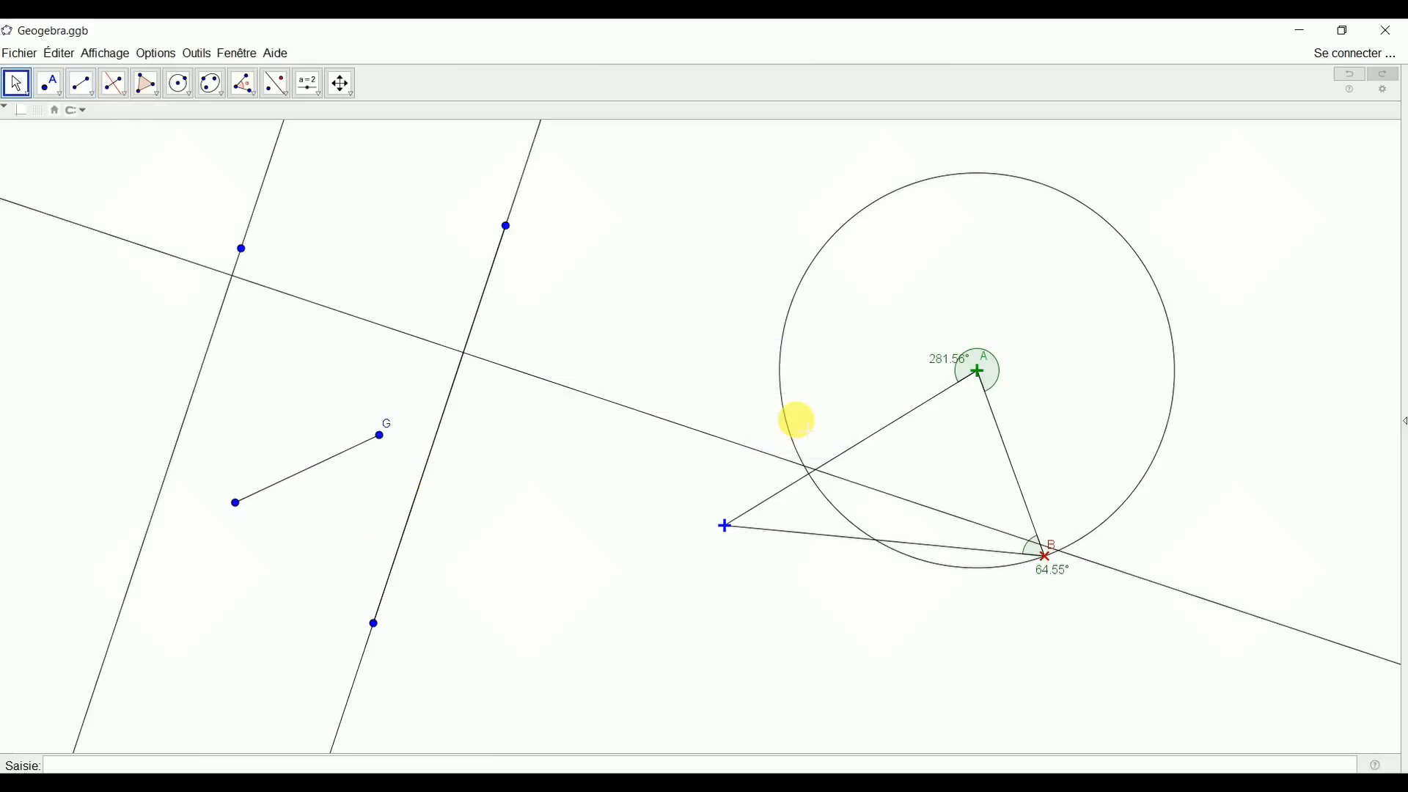
{"action": "right_click", "coordinate": [242, 515]}
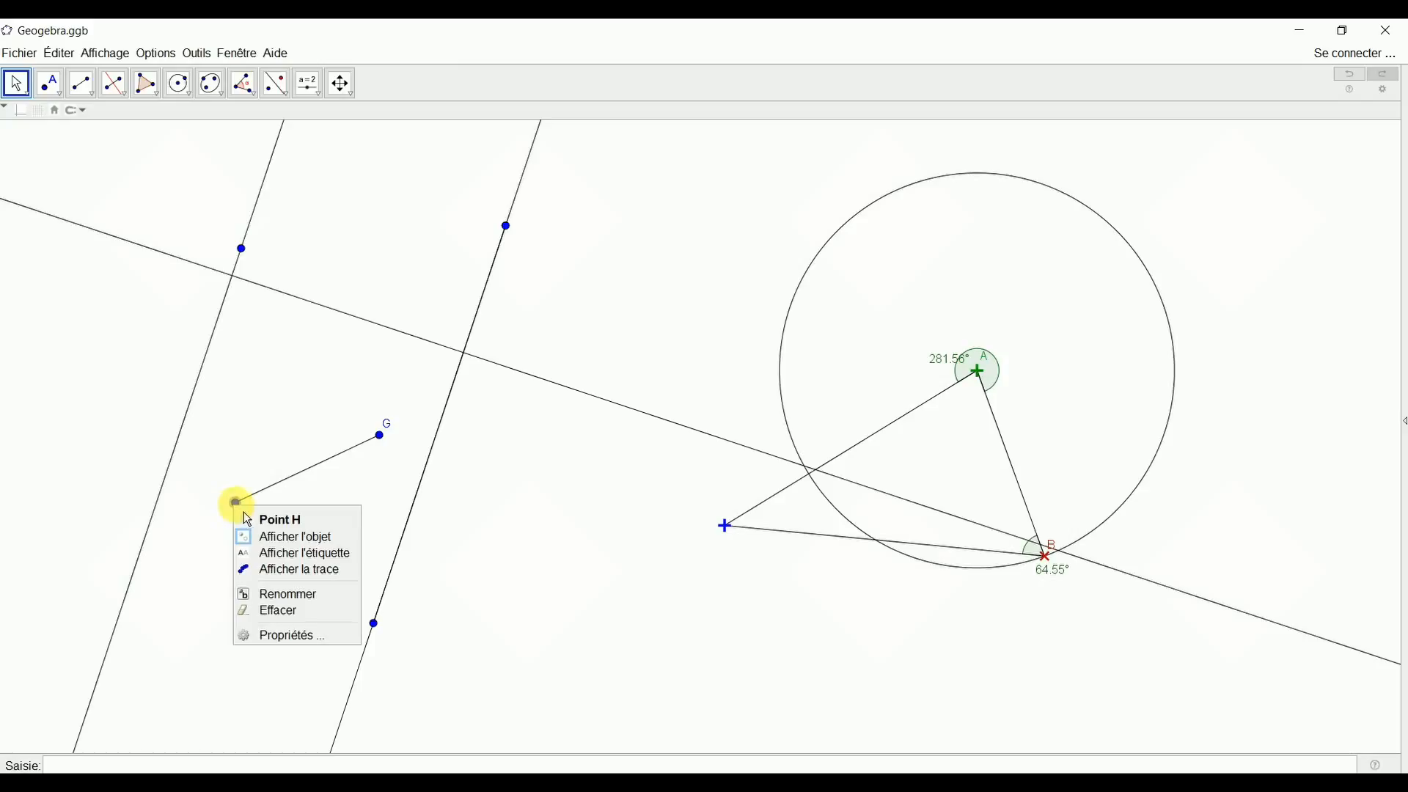
{"action": "left_click", "coordinate": [283, 600]}
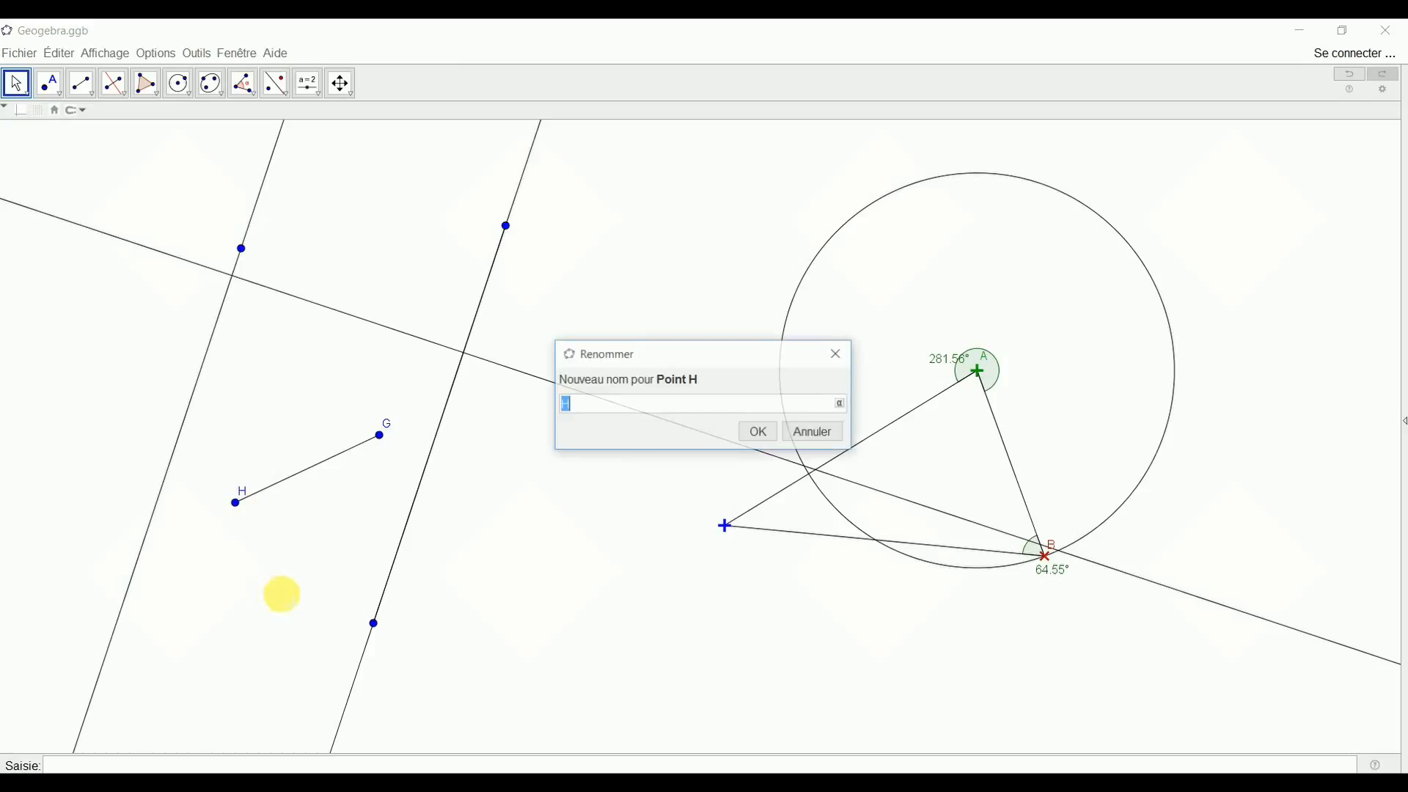
{"action": "key", "text": "Return"}
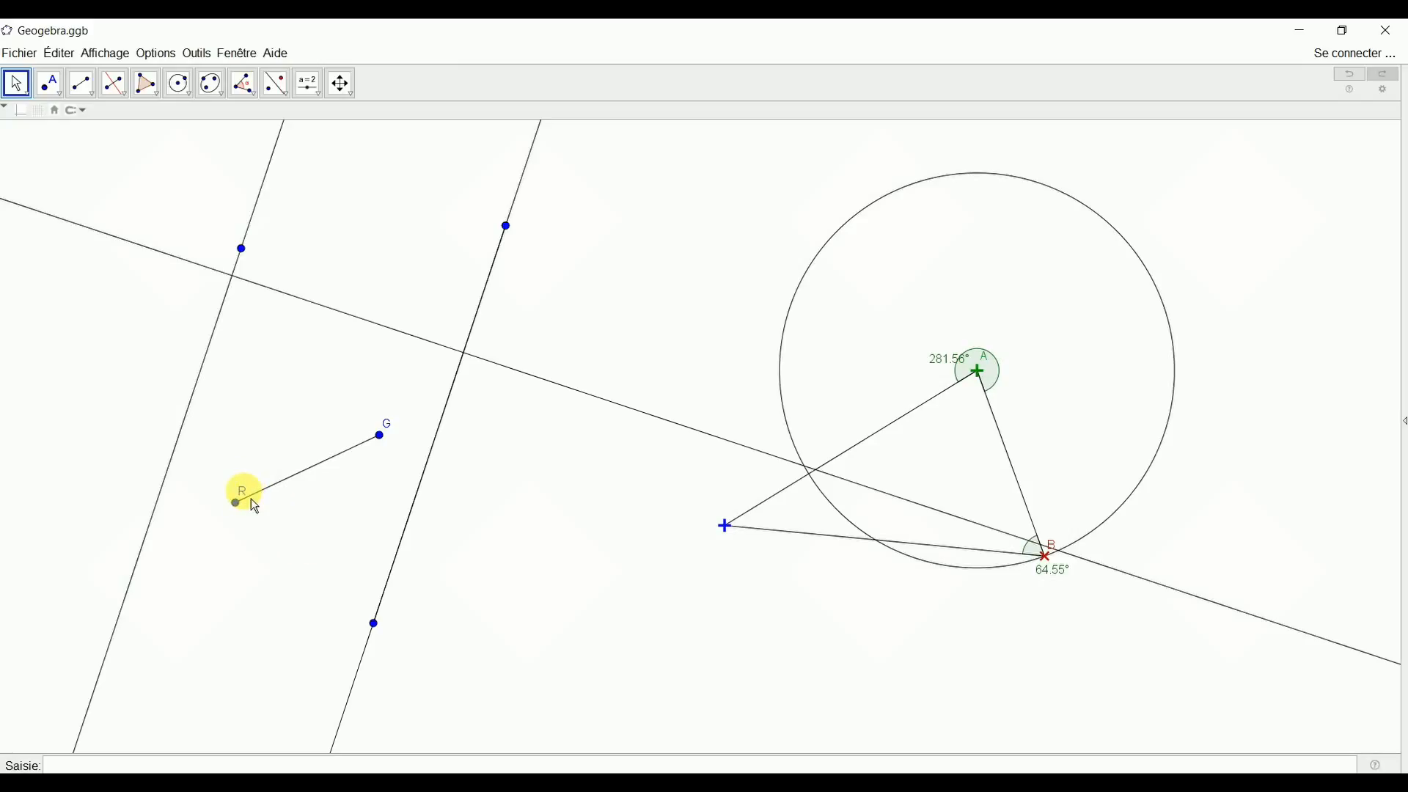
{"action": "left_click_drag", "start_coordinate": [251, 499], "coordinate": [225, 520]}
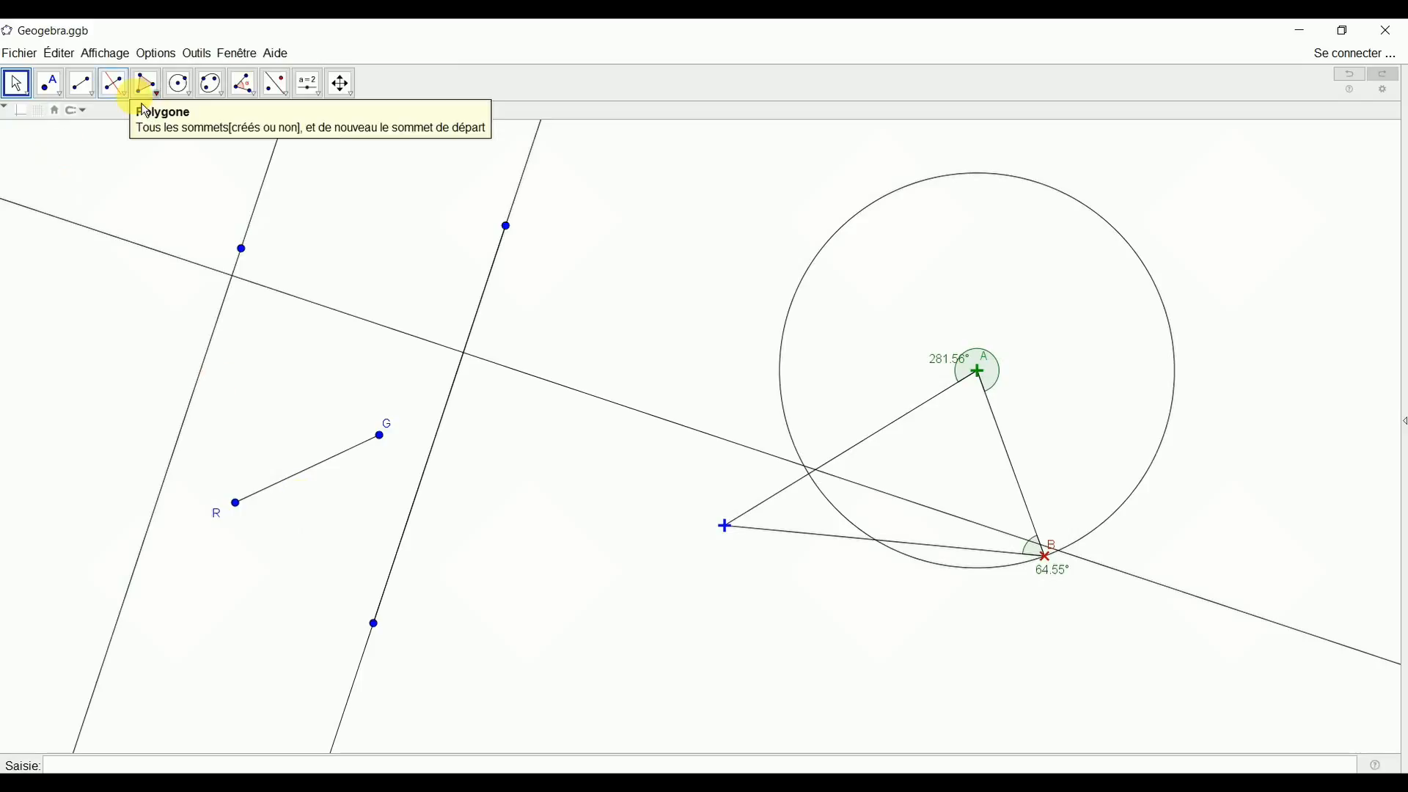
Construct the perpendicular bisector (Médiatrice) of segment RG.
{"action": "left_click", "coordinate": [115, 90]}
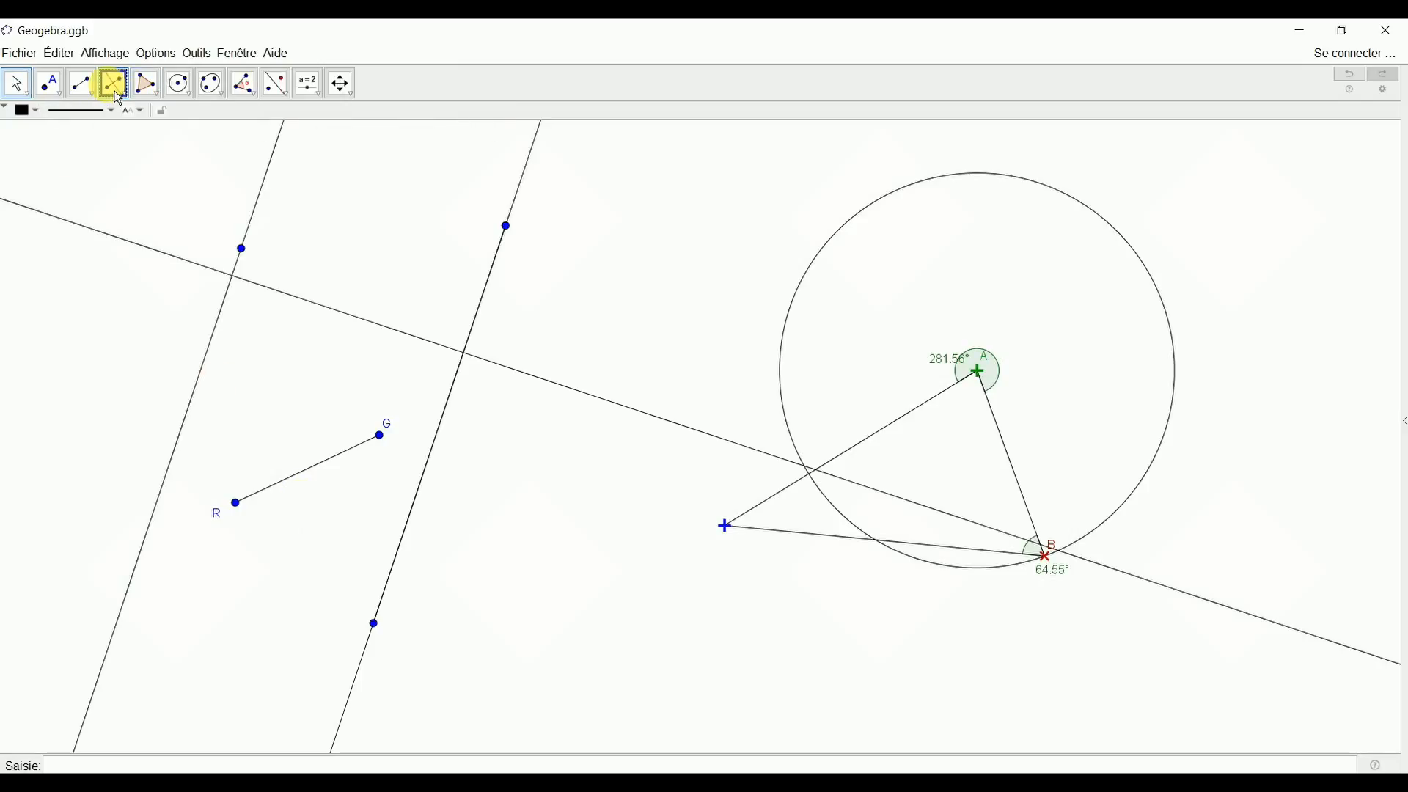
{"action": "left_click", "coordinate": [308, 478]}
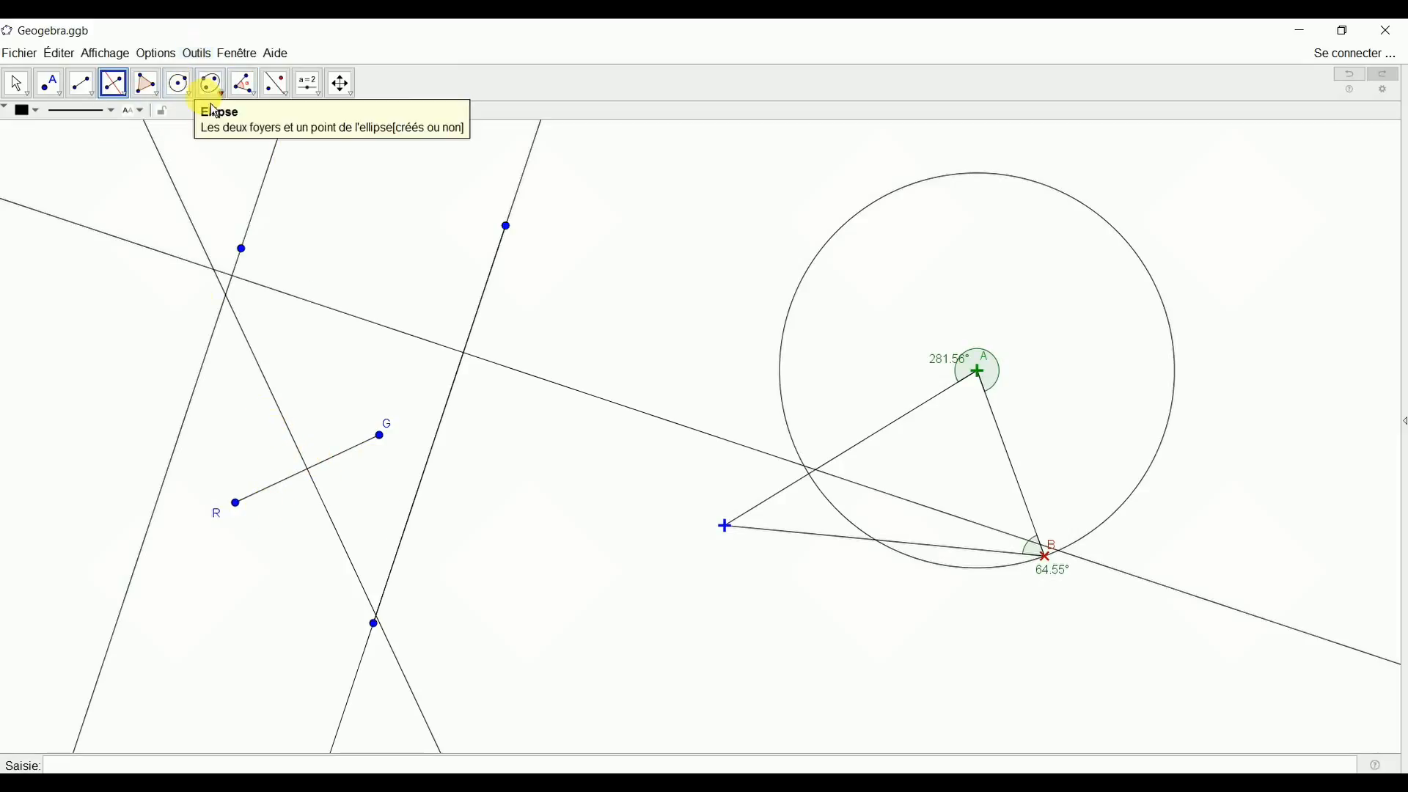
{"action": "left_click", "coordinate": [121, 92]}
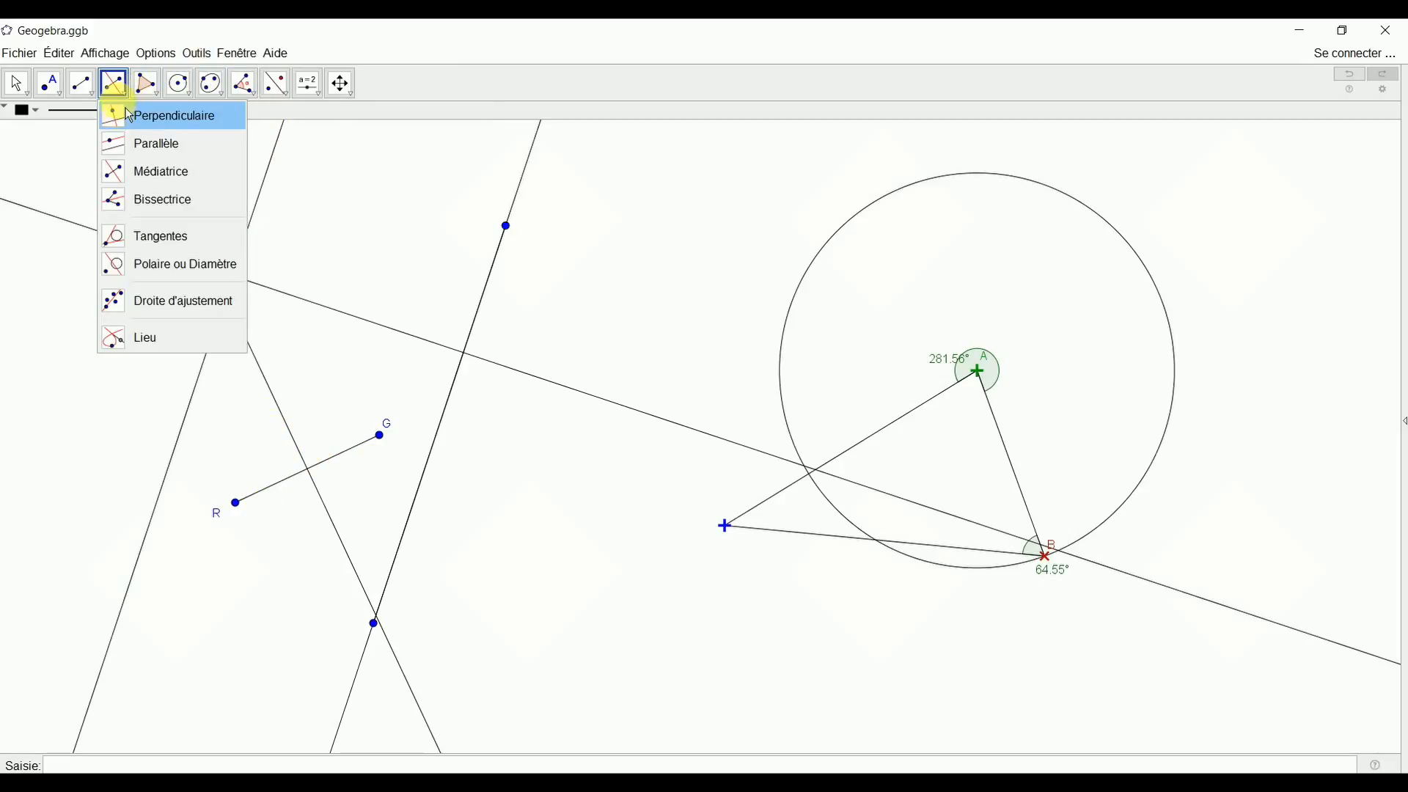
{"action": "left_click", "coordinate": [146, 87]}
{"action": "left_click", "coordinate": [88, 94]}
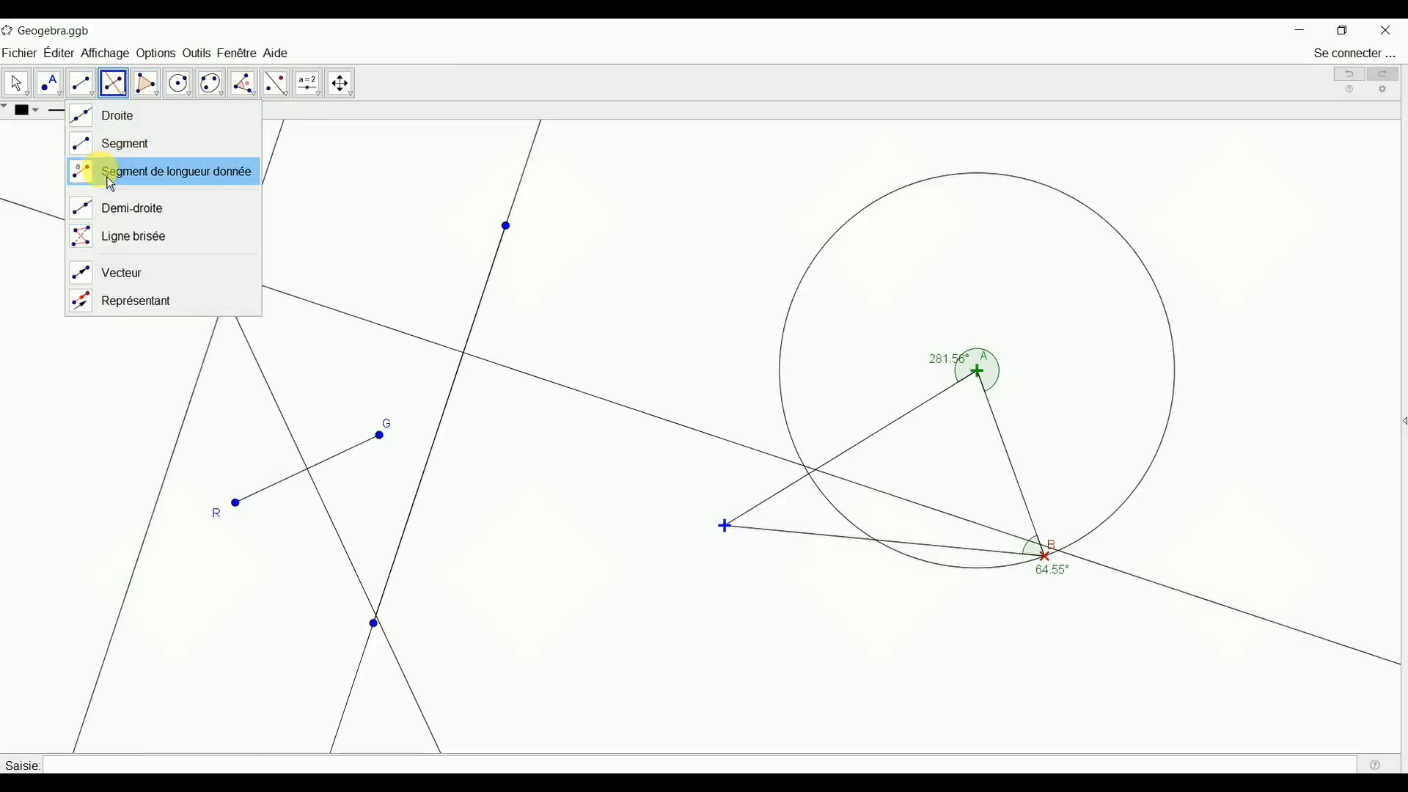
{"action": "left_click", "coordinate": [116, 210]}
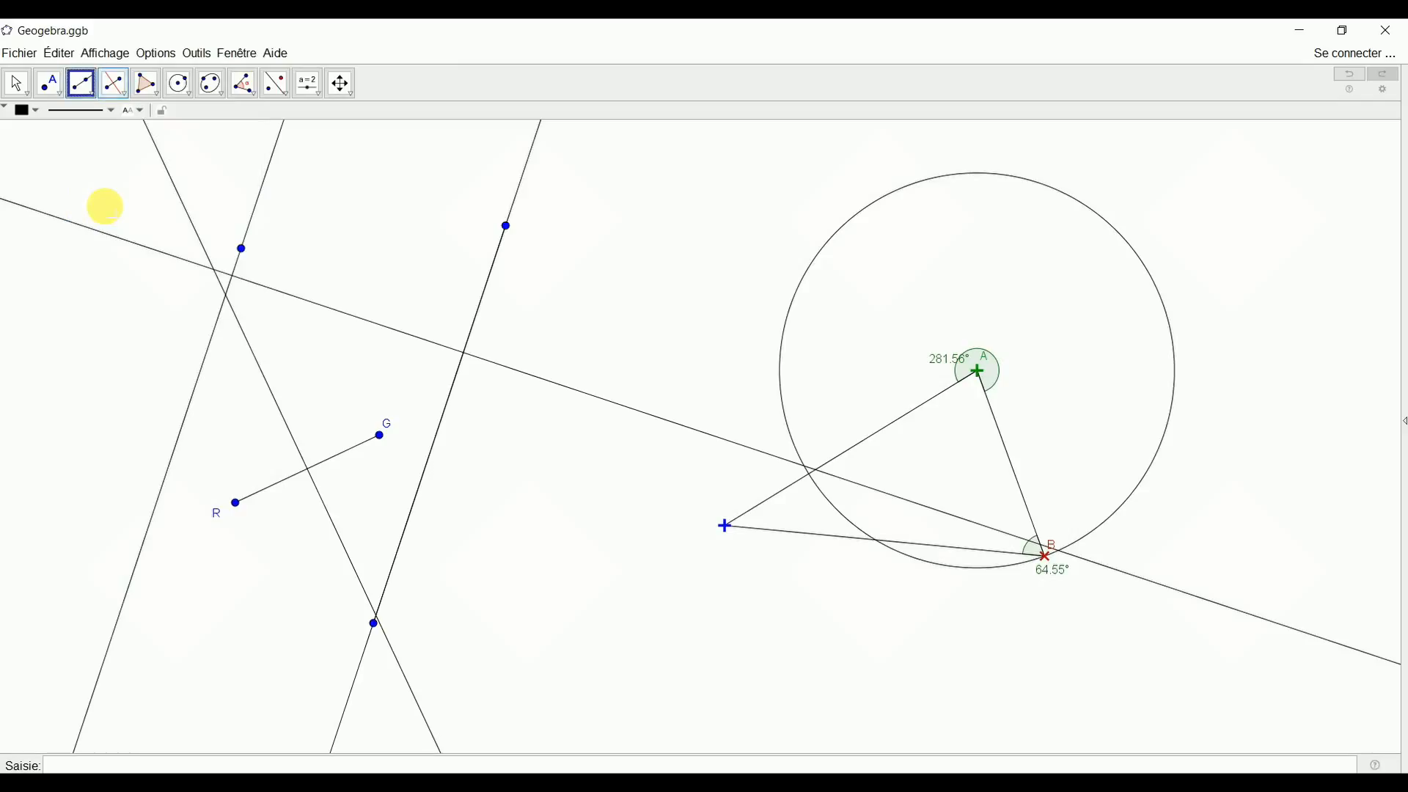
{"action": "scroll", "coordinate": [534, 424], "scroll_direction": "down", "scroll_amount": 5}
{"action": "scroll", "coordinate": [530, 413], "scroll_direction": "down", "scroll_amount": 8}
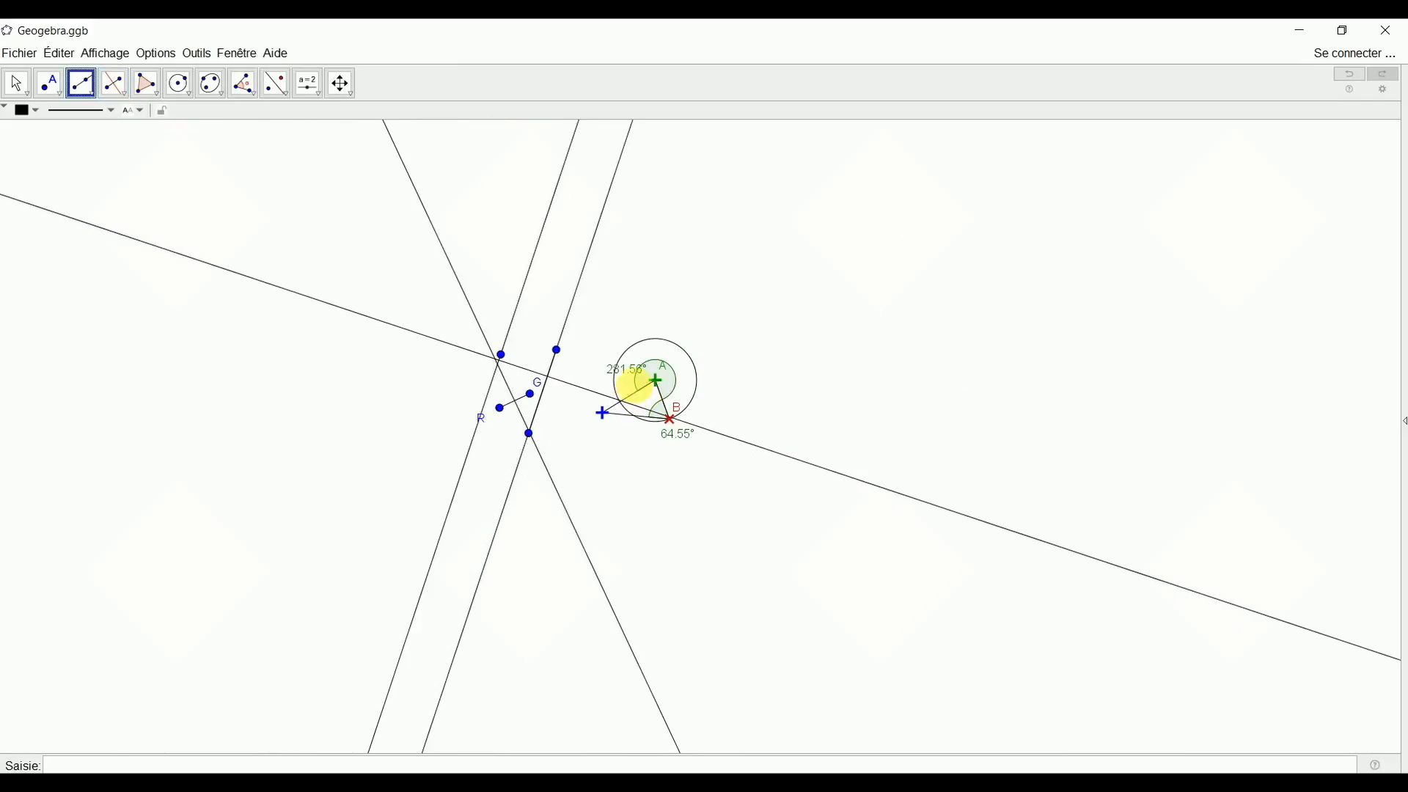
Shift the left parallel's defining point slightly up and to the left, and move the circle's centre A to the right.
{"action": "left_click", "coordinate": [15, 81]}
{"action": "left_click_drag", "start_coordinate": [685, 425], "coordinate": [665, 381]}
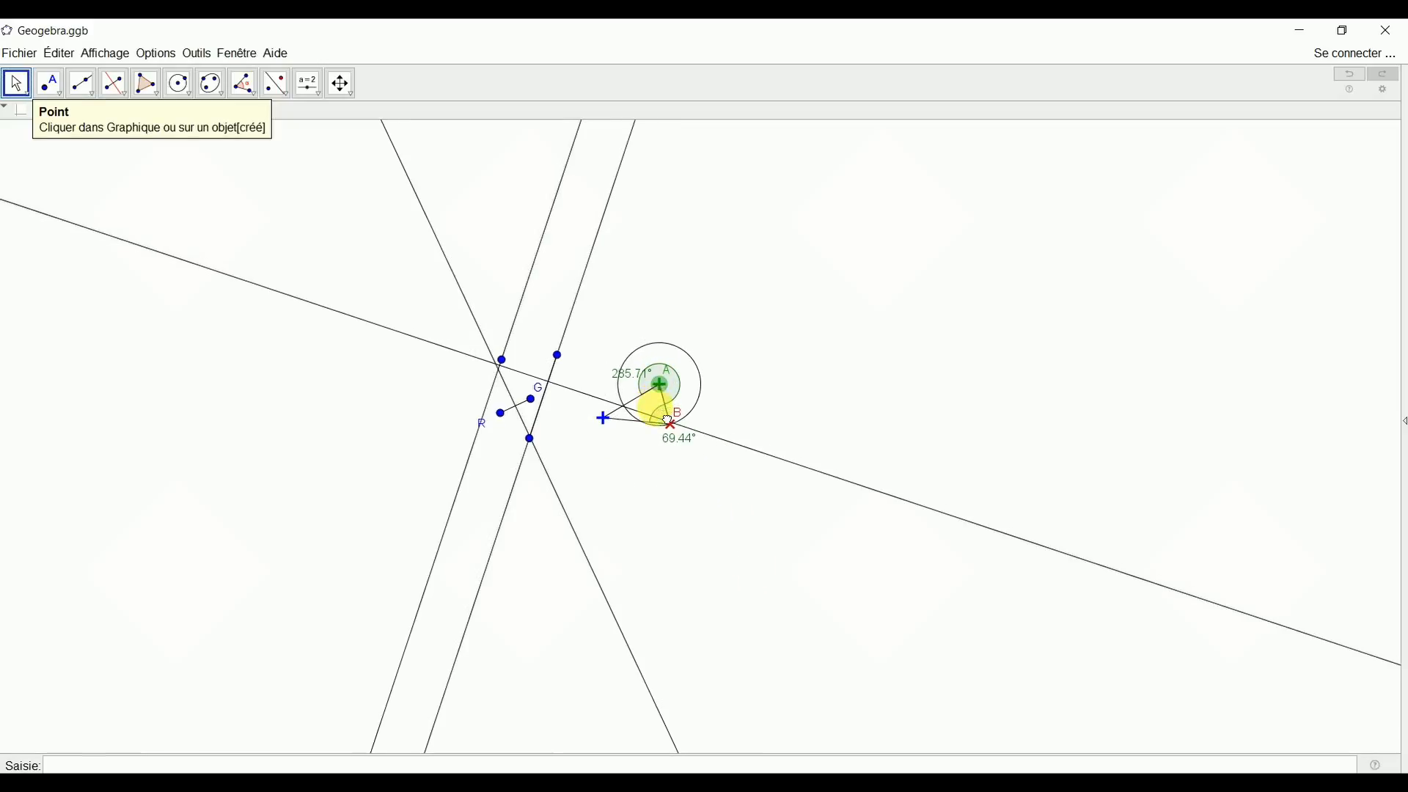
{"action": "left_click_drag", "start_coordinate": [653, 403], "coordinate": [985, 758]}
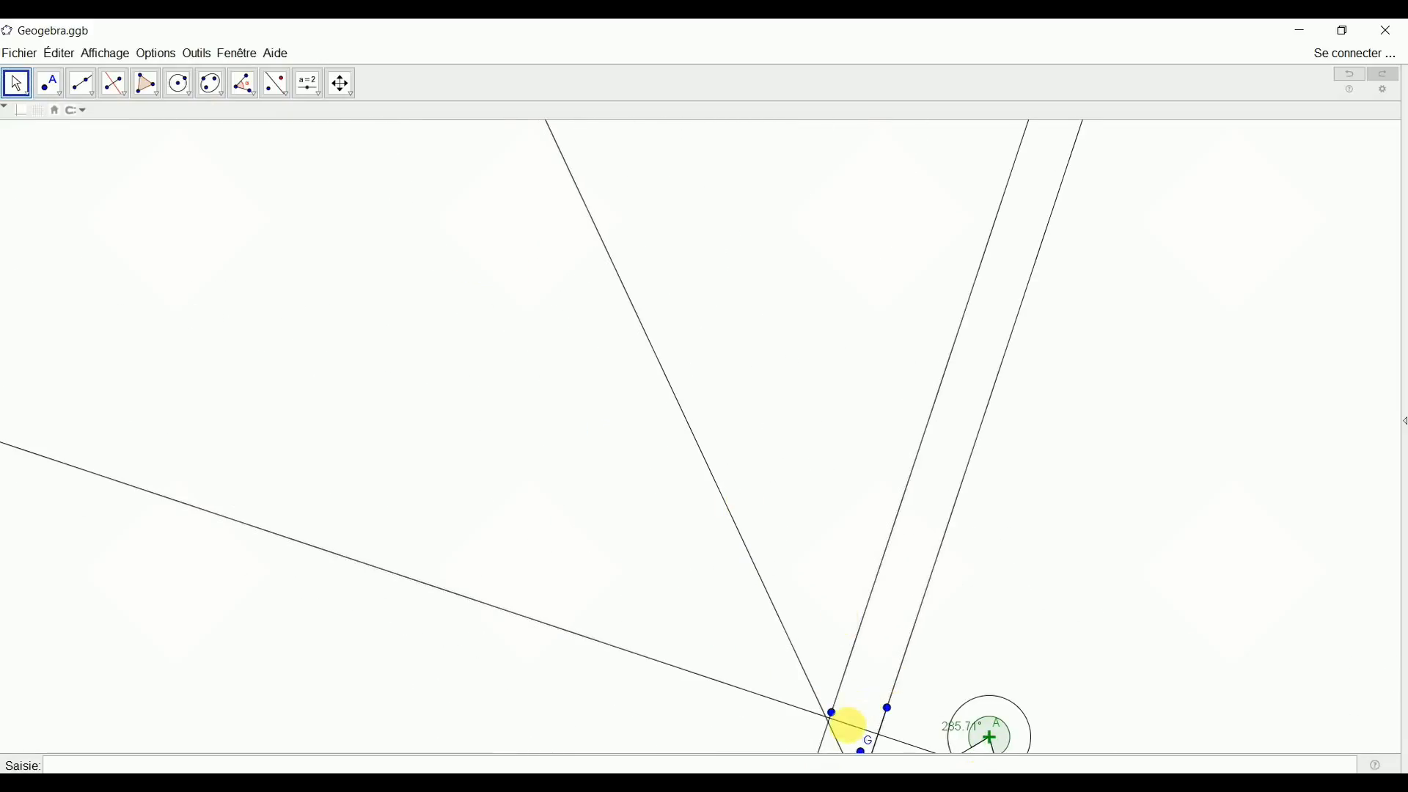
{"action": "mouse_move", "coordinate": [832, 714]}
{"action": "left_mouse_down"}
{"action": "mouse_move", "coordinate": [798, 660]}
{"action": "mouse_move", "coordinate": [811, 699]}
{"action": "left_mouse_up"}
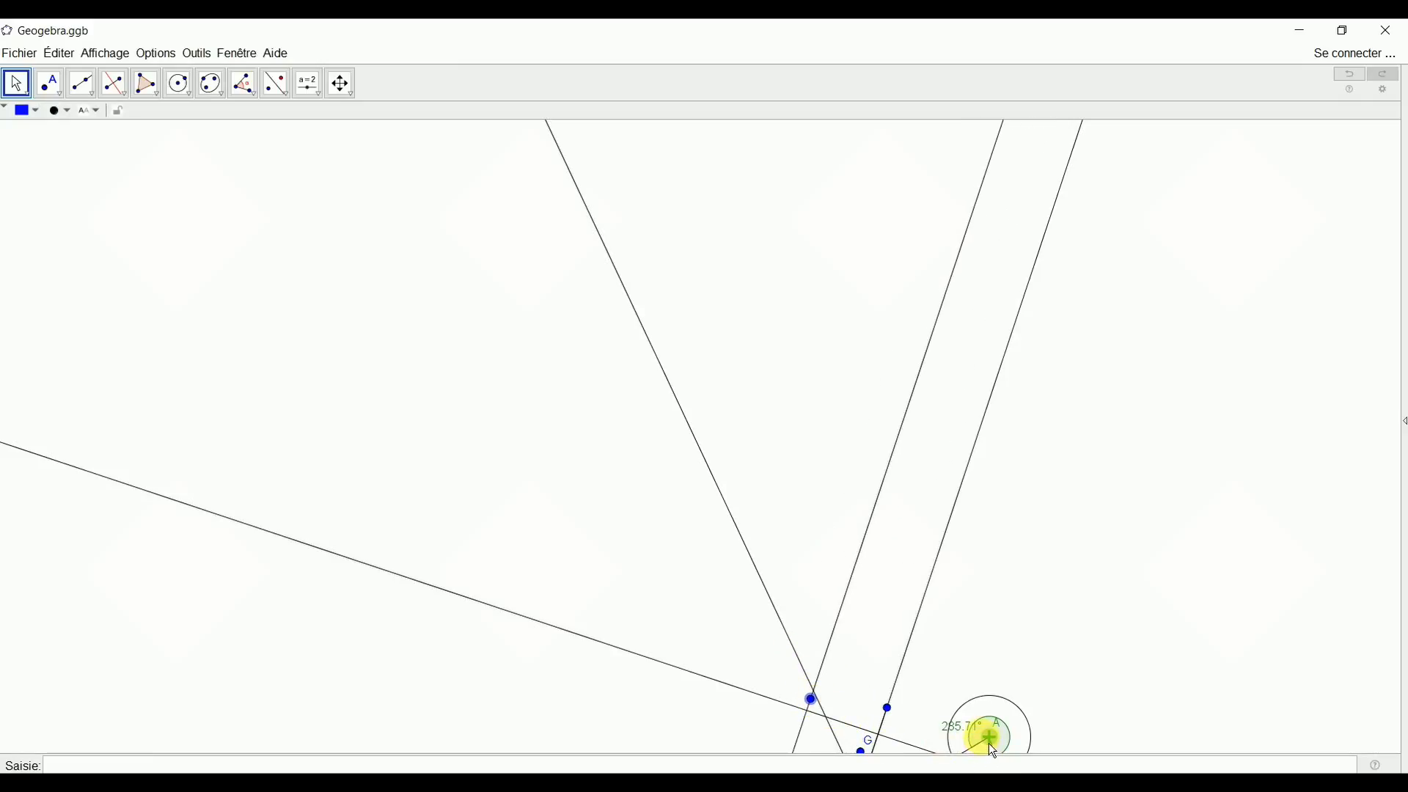
{"action": "left_click_drag", "start_coordinate": [989, 742], "coordinate": [1036, 747]}
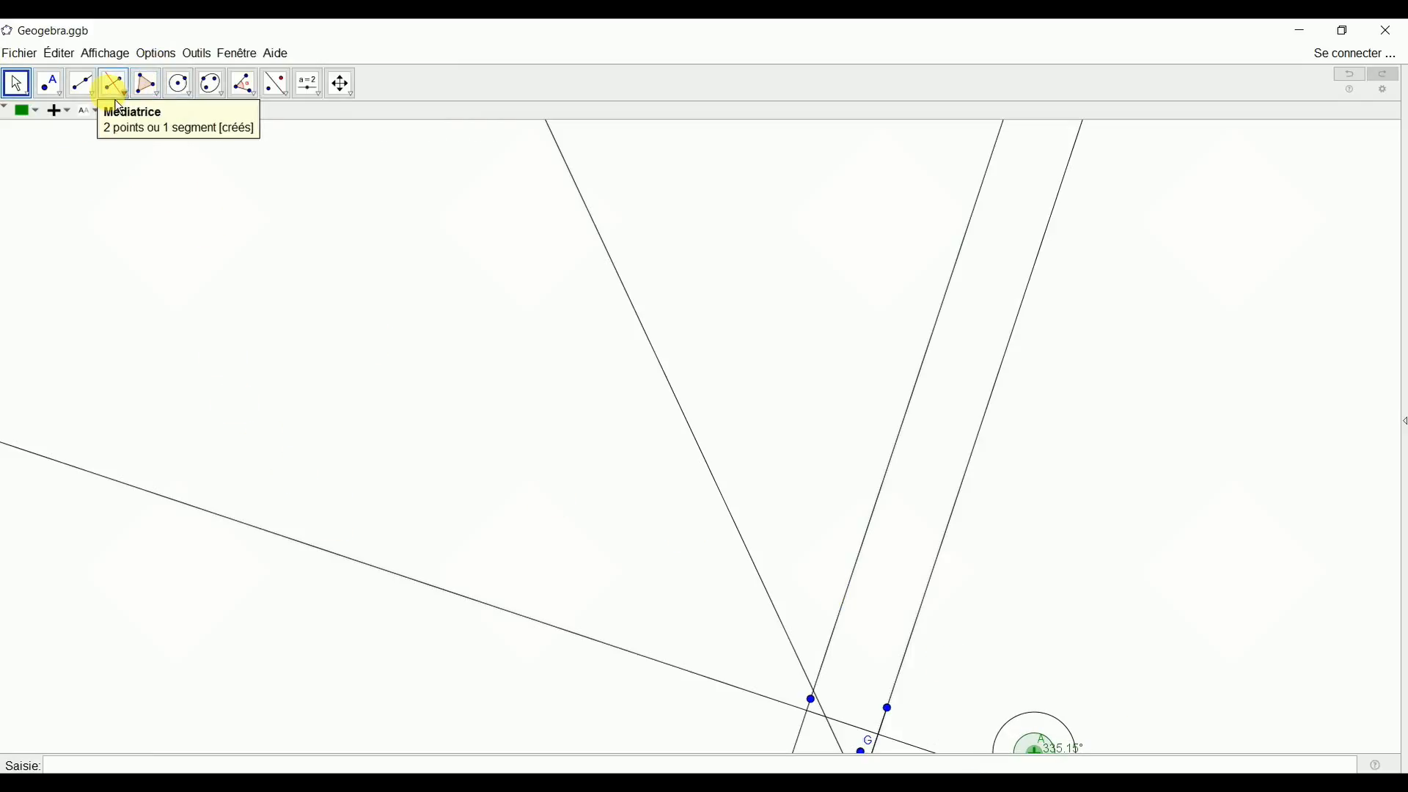
Draw a ray (Demi-droite) from a new point left of the parallels down towards the circle, and hide the ray's second point.
{"action": "left_click", "coordinate": [87, 94]}
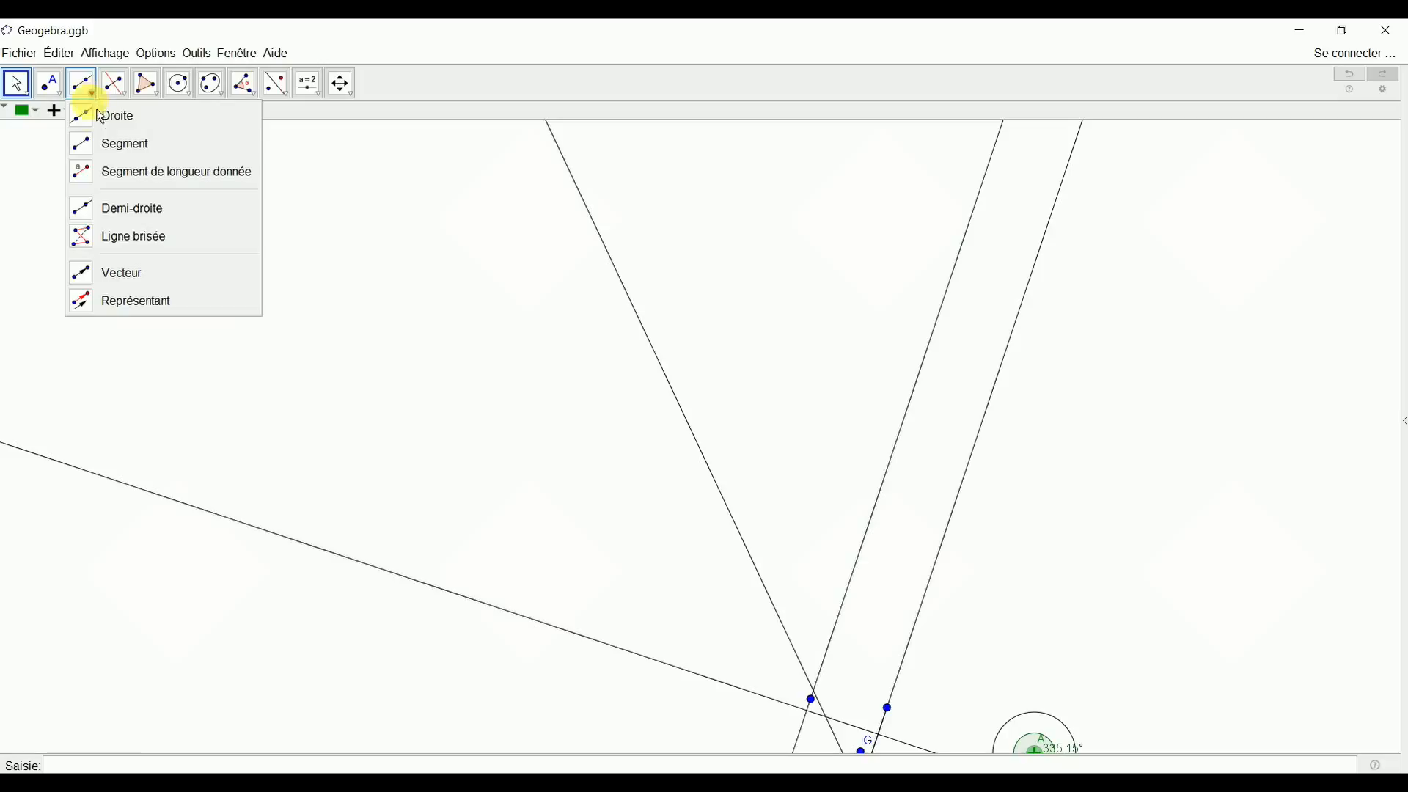
{"action": "left_click", "coordinate": [118, 211]}
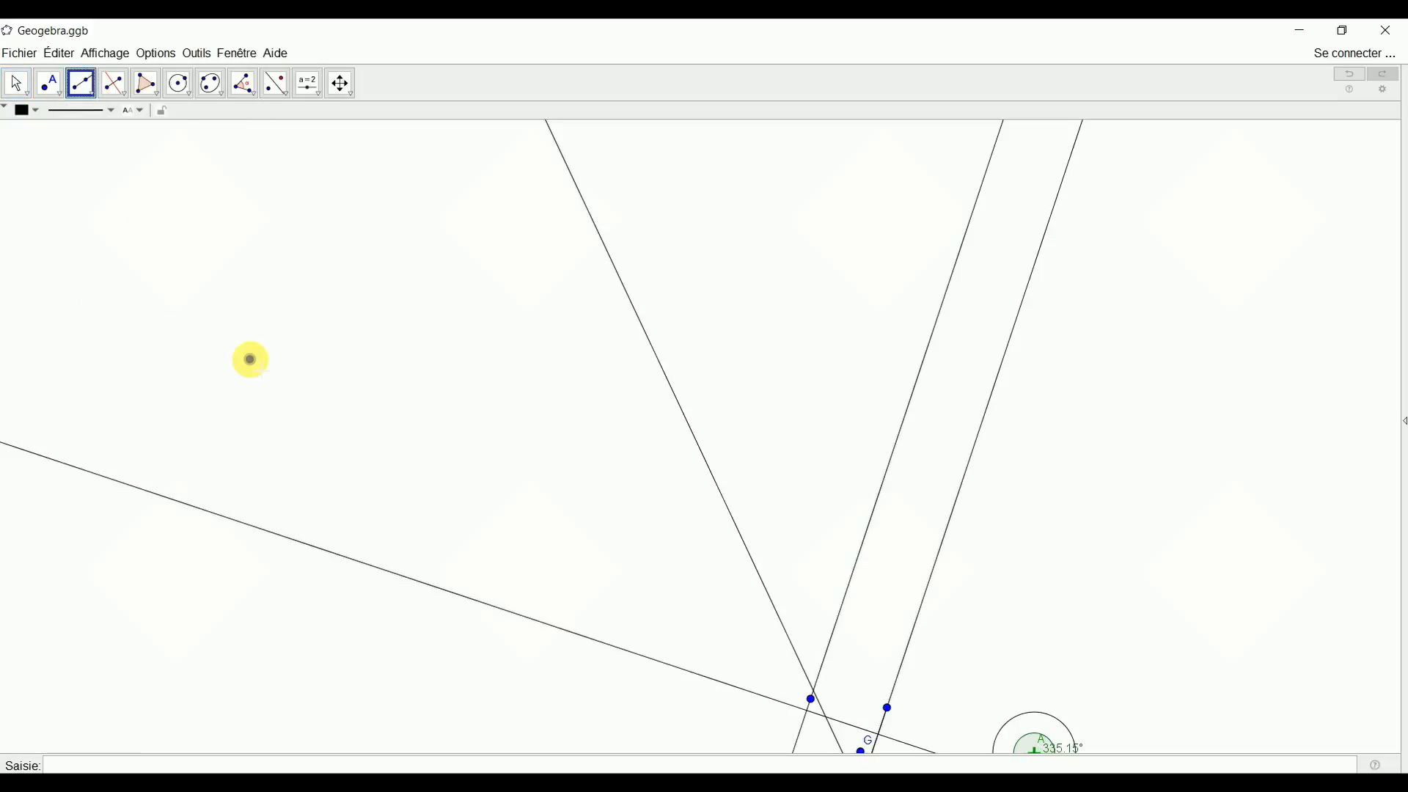
{"action": "left_click", "coordinate": [250, 361]}
{"action": "left_click", "coordinate": [249, 359]}
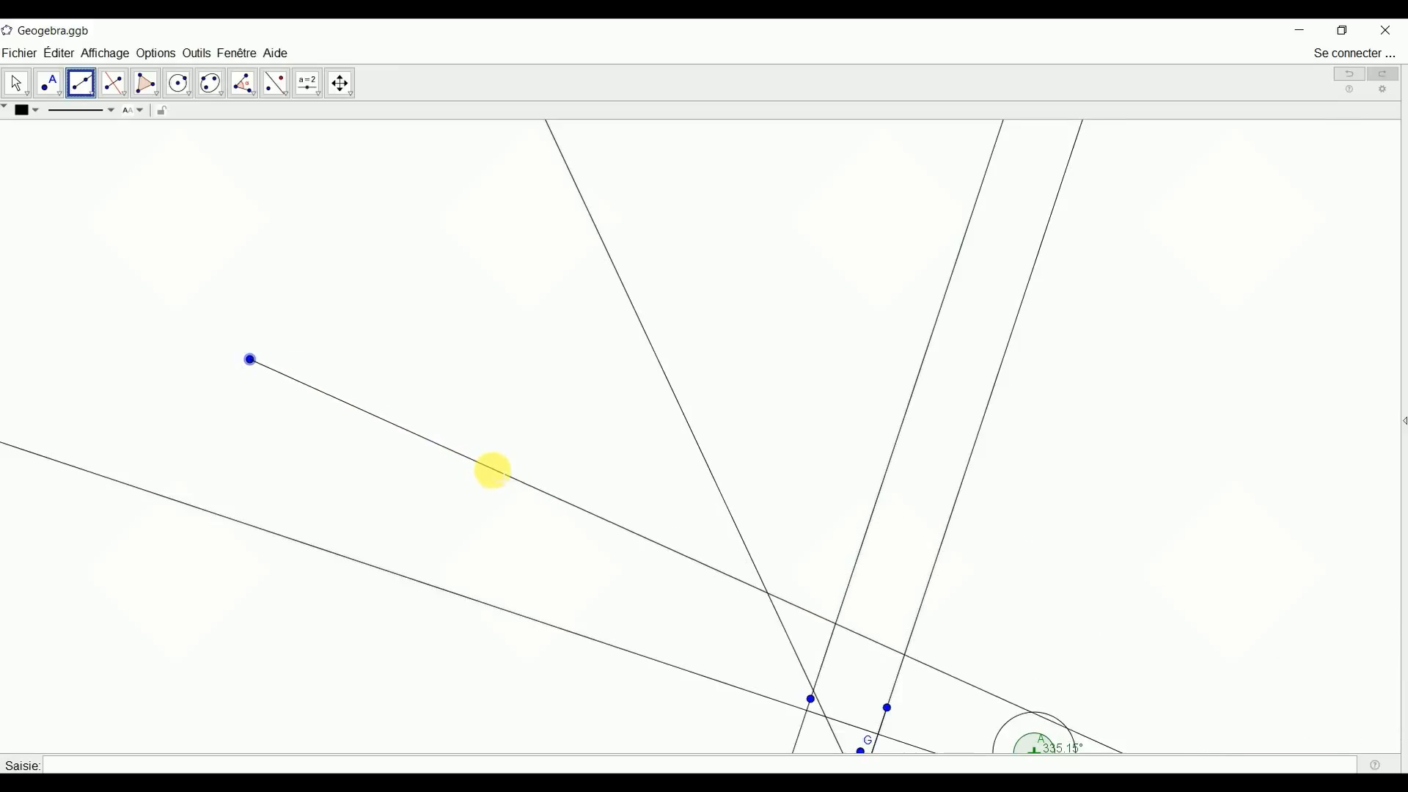
{"action": "left_click", "coordinate": [495, 471]}
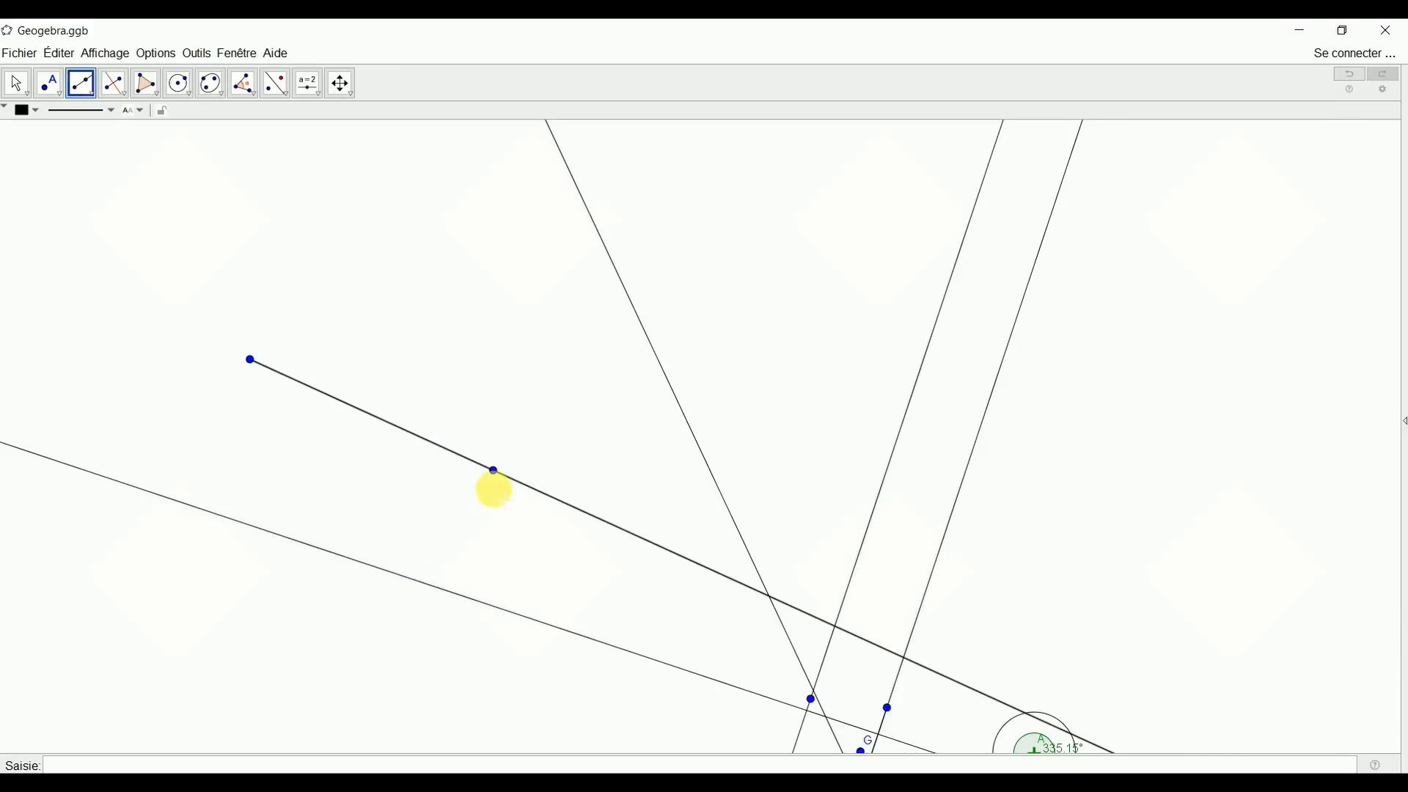
{"action": "right_click", "coordinate": [494, 471]}
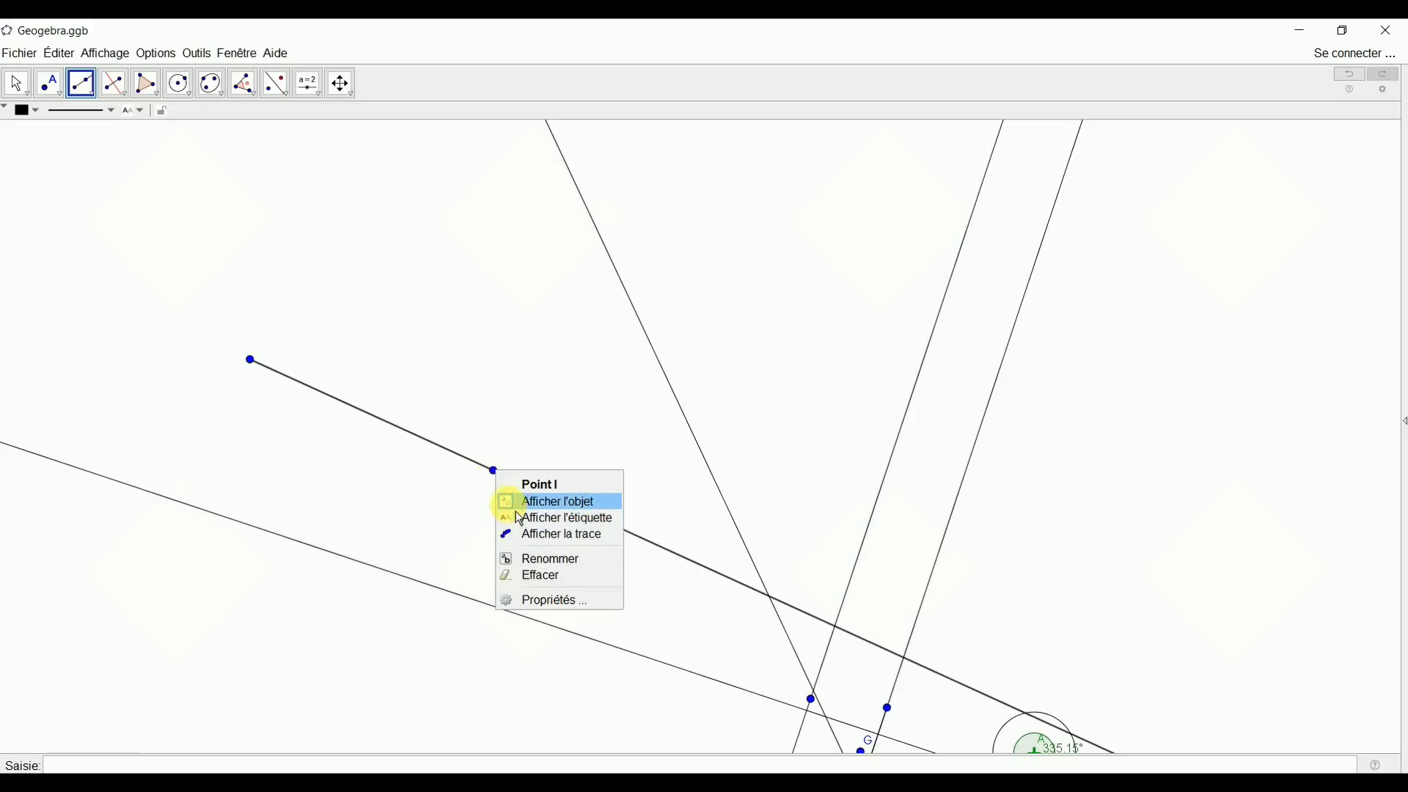
{"action": "left_click", "coordinate": [513, 504]}
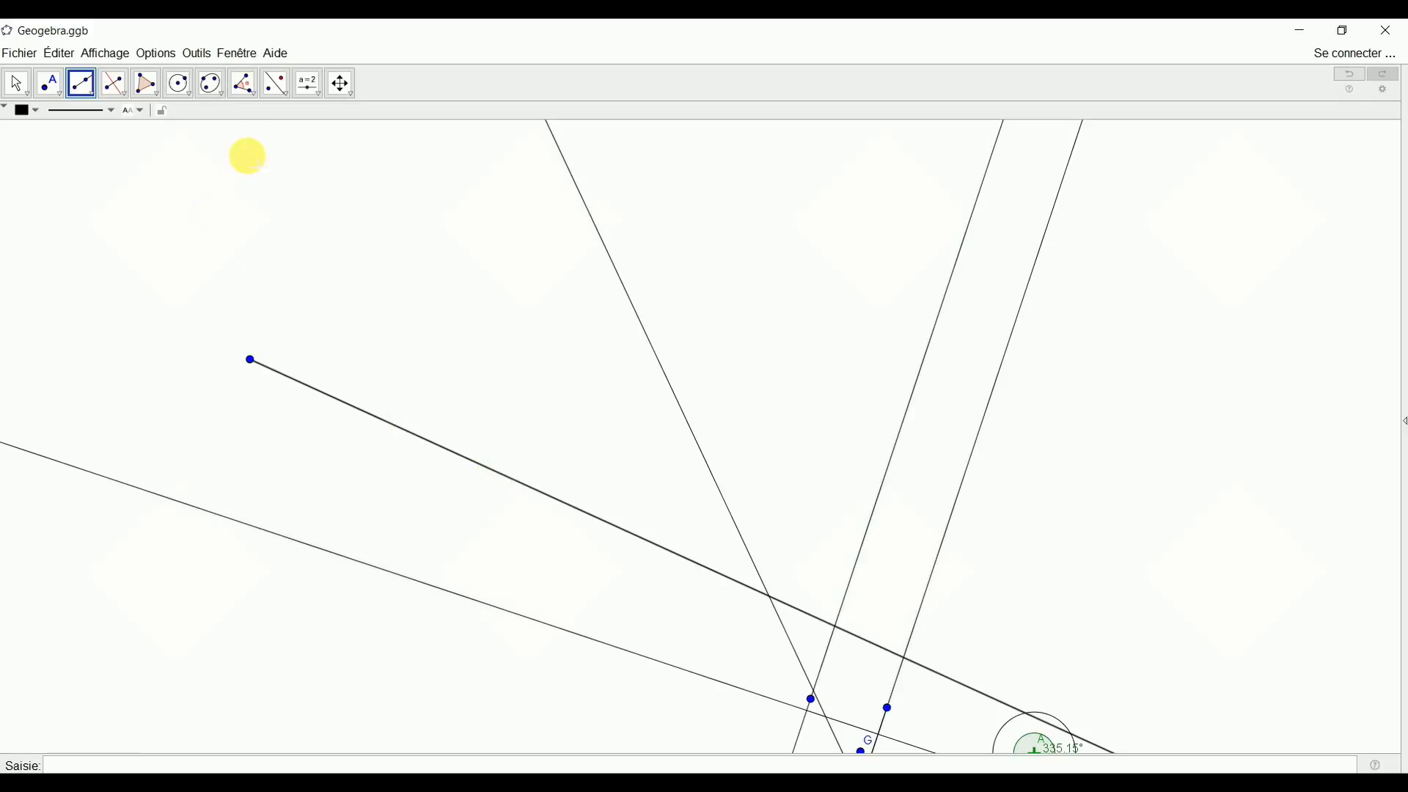
{"action": "left_click", "coordinate": [246, 87]}
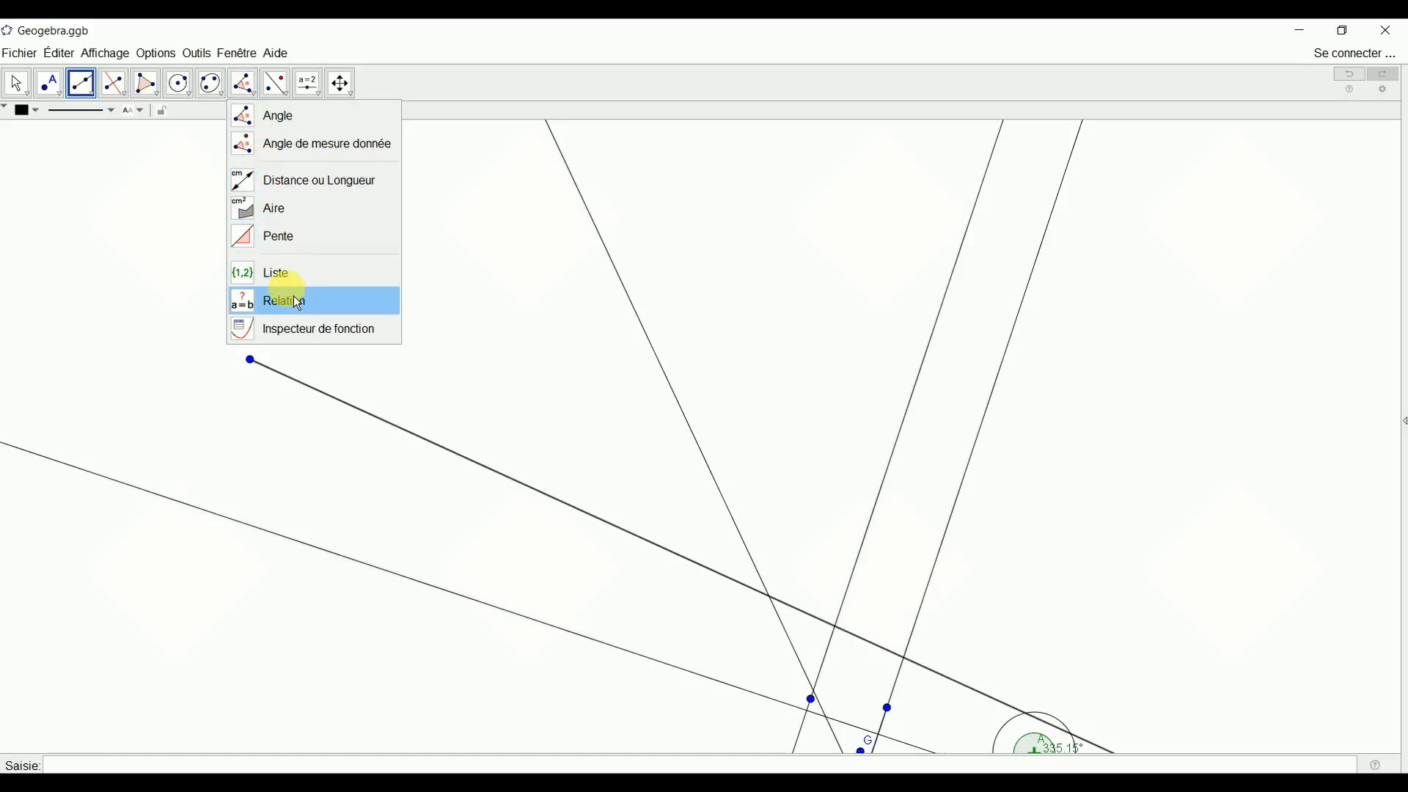
{"action": "key", "text": "Escape"}
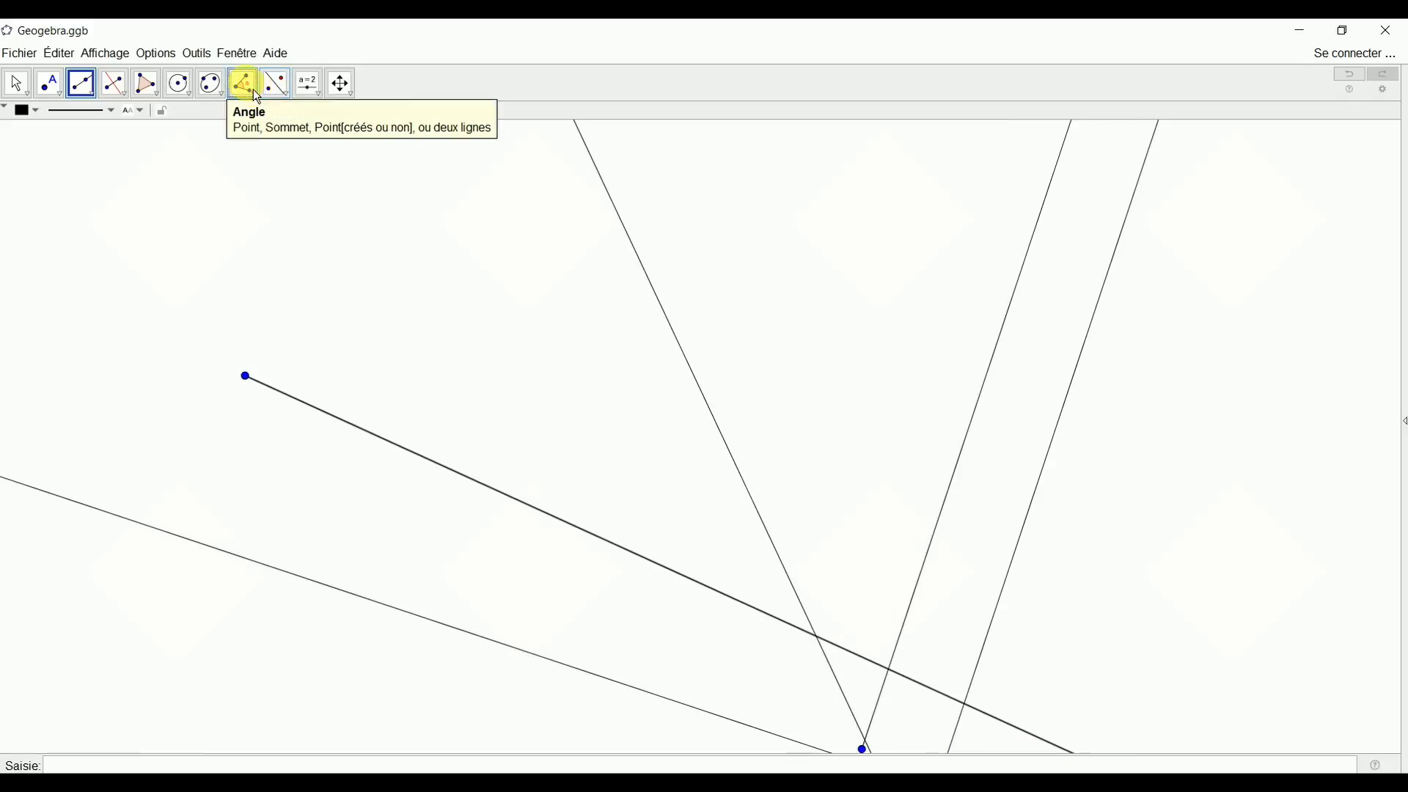
{"action": "left_click", "coordinate": [278, 93]}
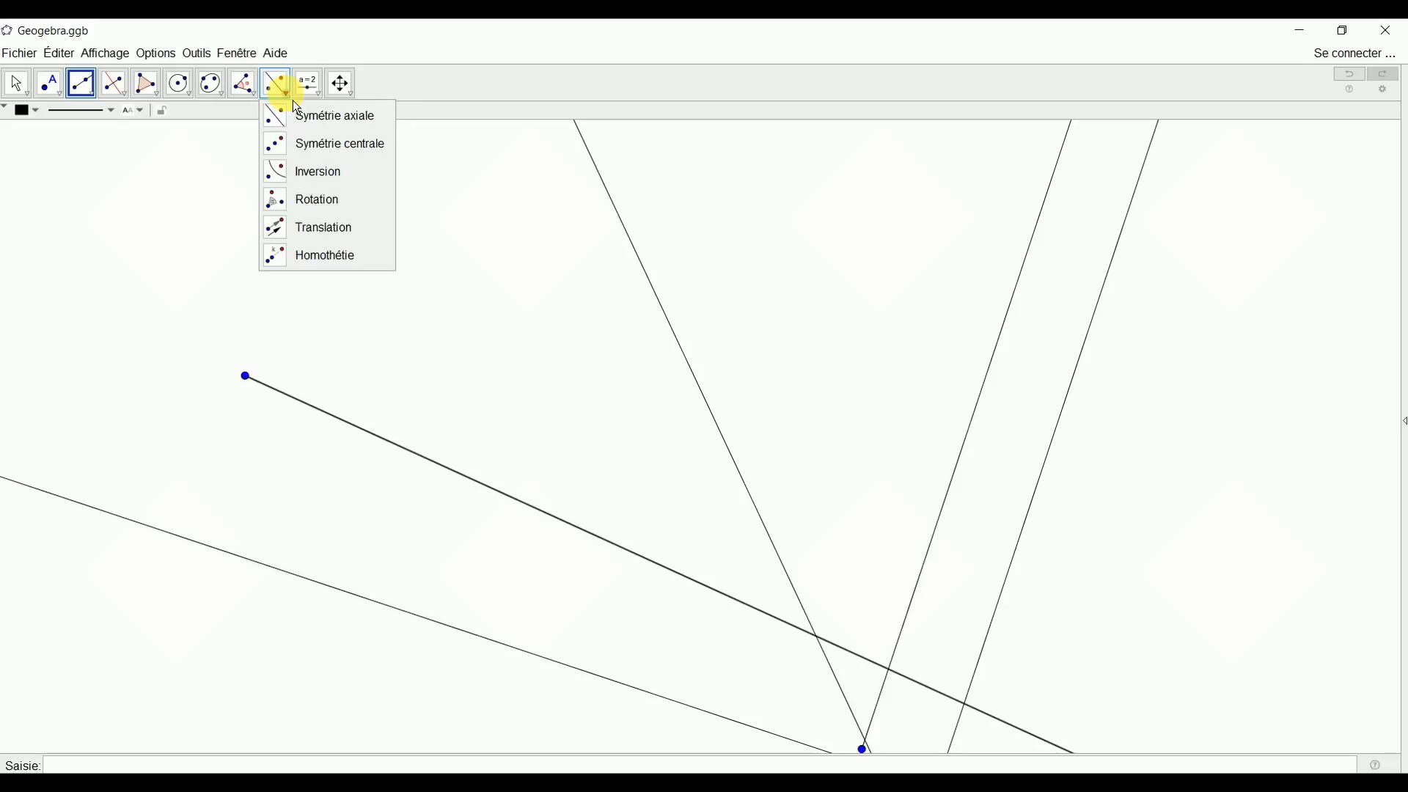
{"action": "left_click", "coordinate": [311, 88]}
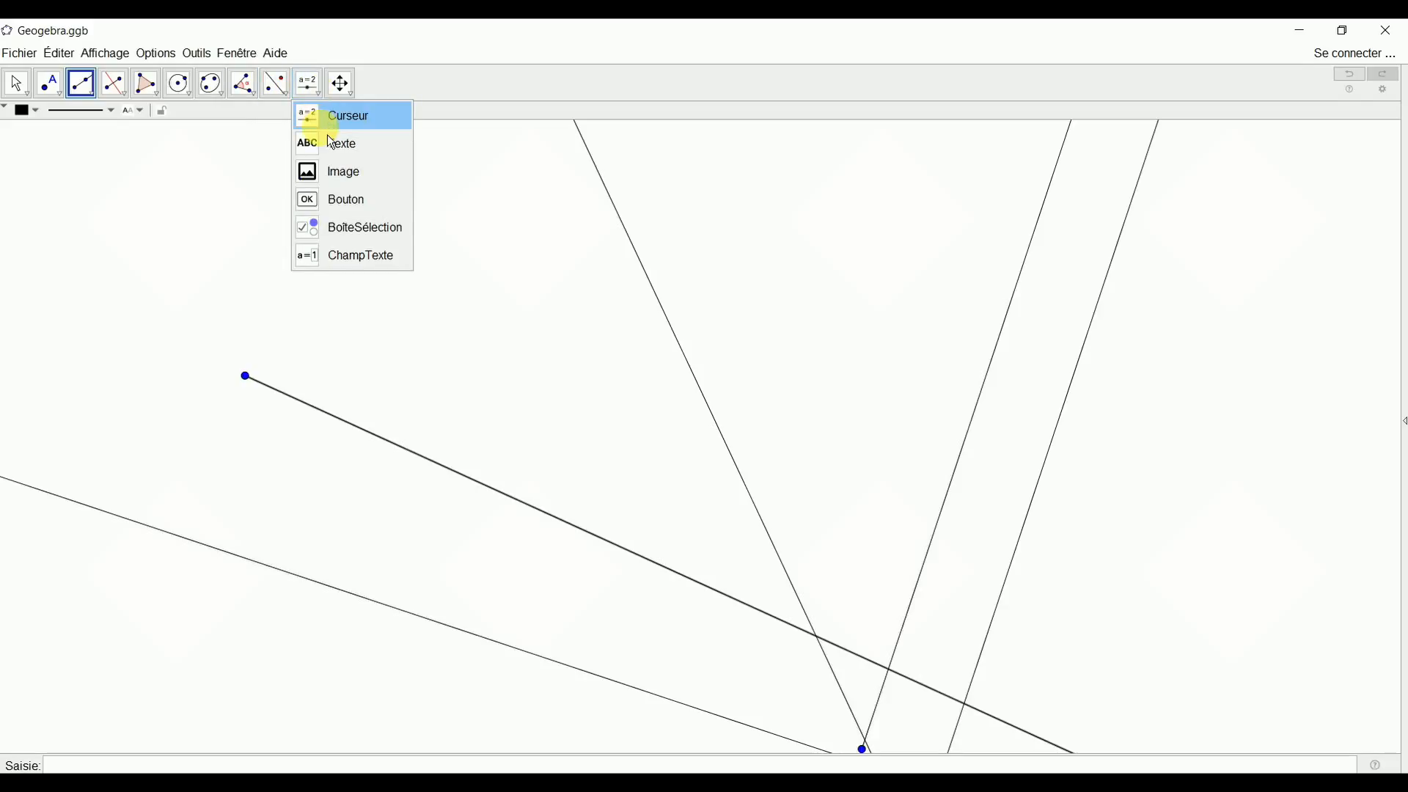
{"action": "left_click", "coordinate": [340, 84]}
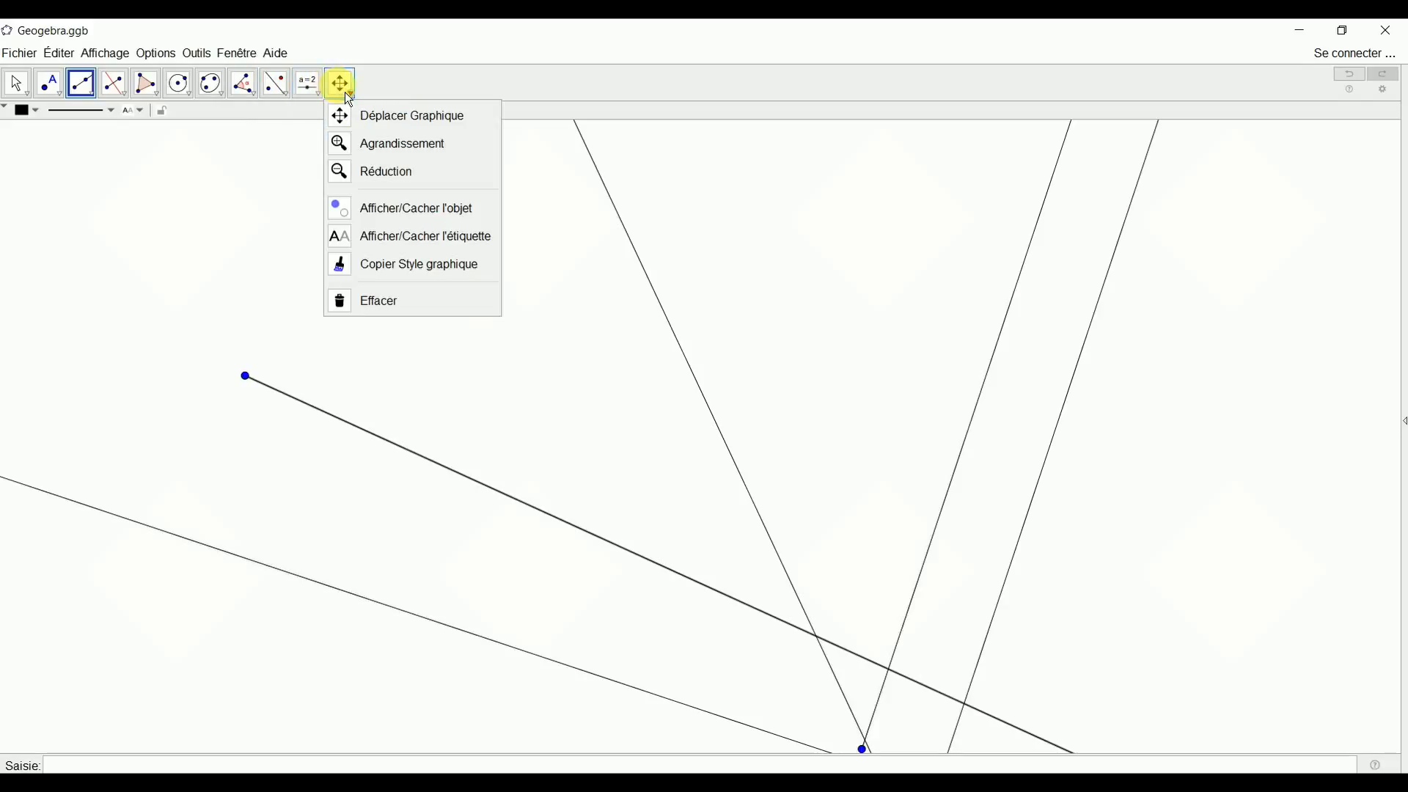
{"action": "left_click", "coordinate": [277, 85]}
{"action": "left_click", "coordinate": [249, 99]}
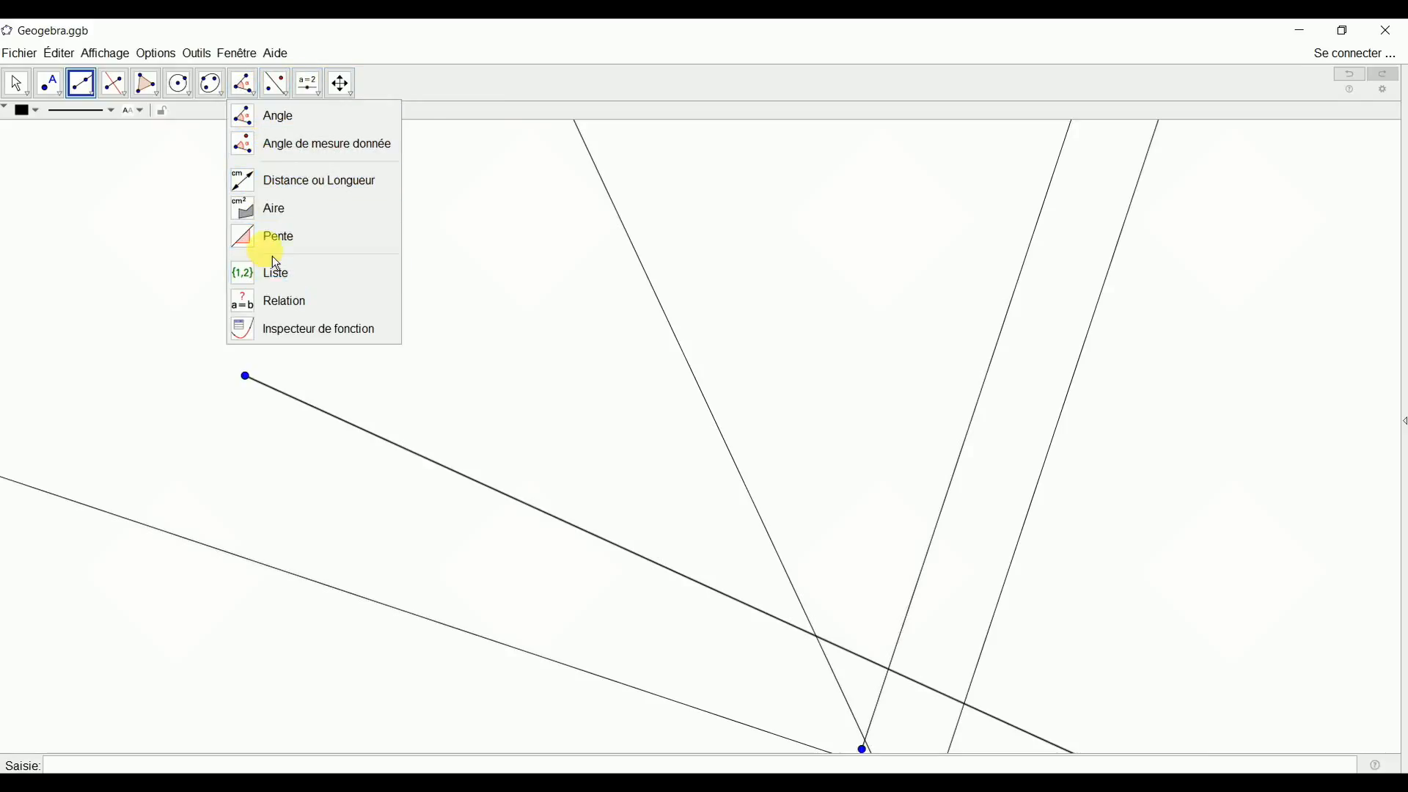
Move the circle's centre A back to the left, closer to the triangle's unlabelled vertex.
{"action": "left_click", "coordinate": [284, 189]}
{"action": "scroll", "coordinate": [1020, 657], "scroll_direction": "down", "scroll_amount": 5}
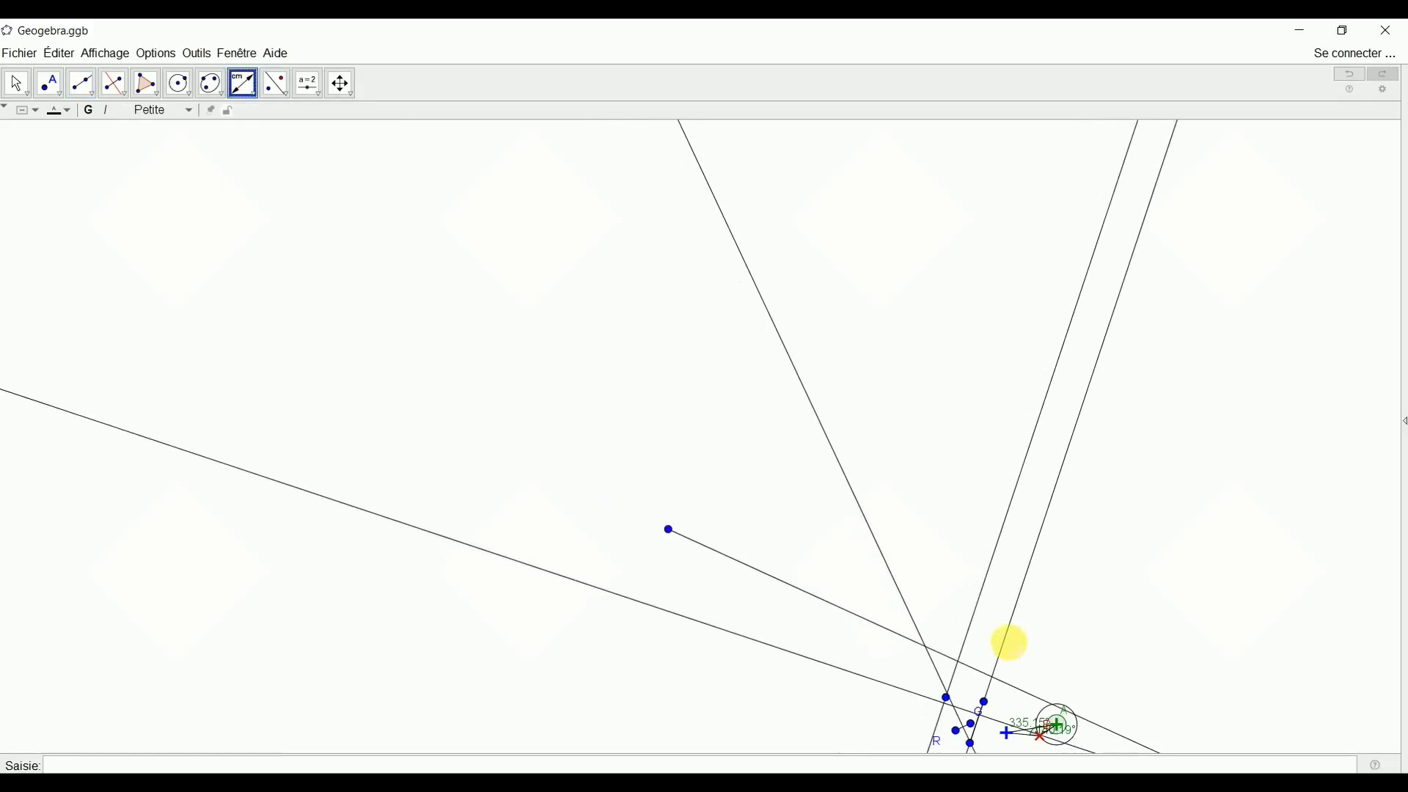
{"action": "scroll", "coordinate": [1045, 656], "scroll_direction": "down", "scroll_amount": 4}
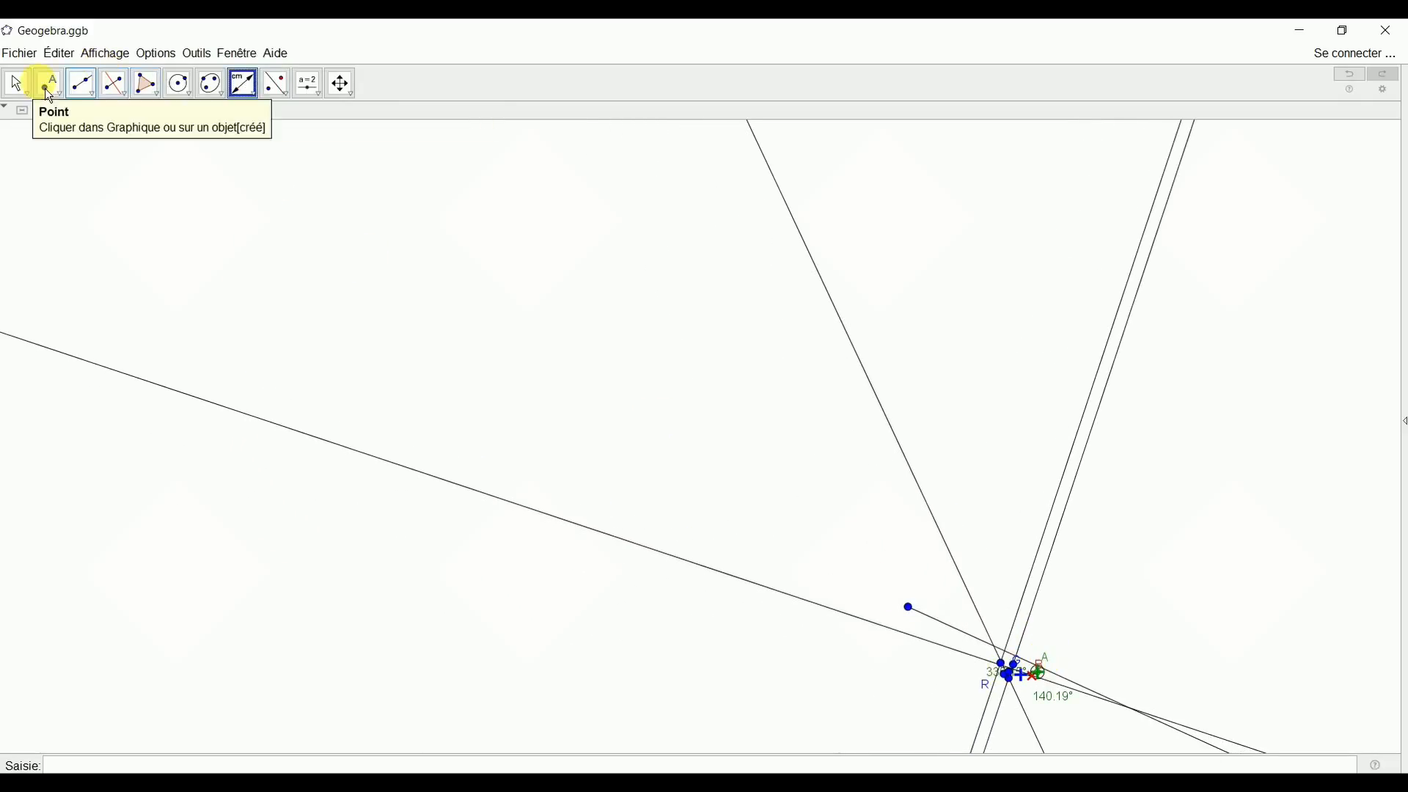
{"action": "left_click", "coordinate": [16, 84]}
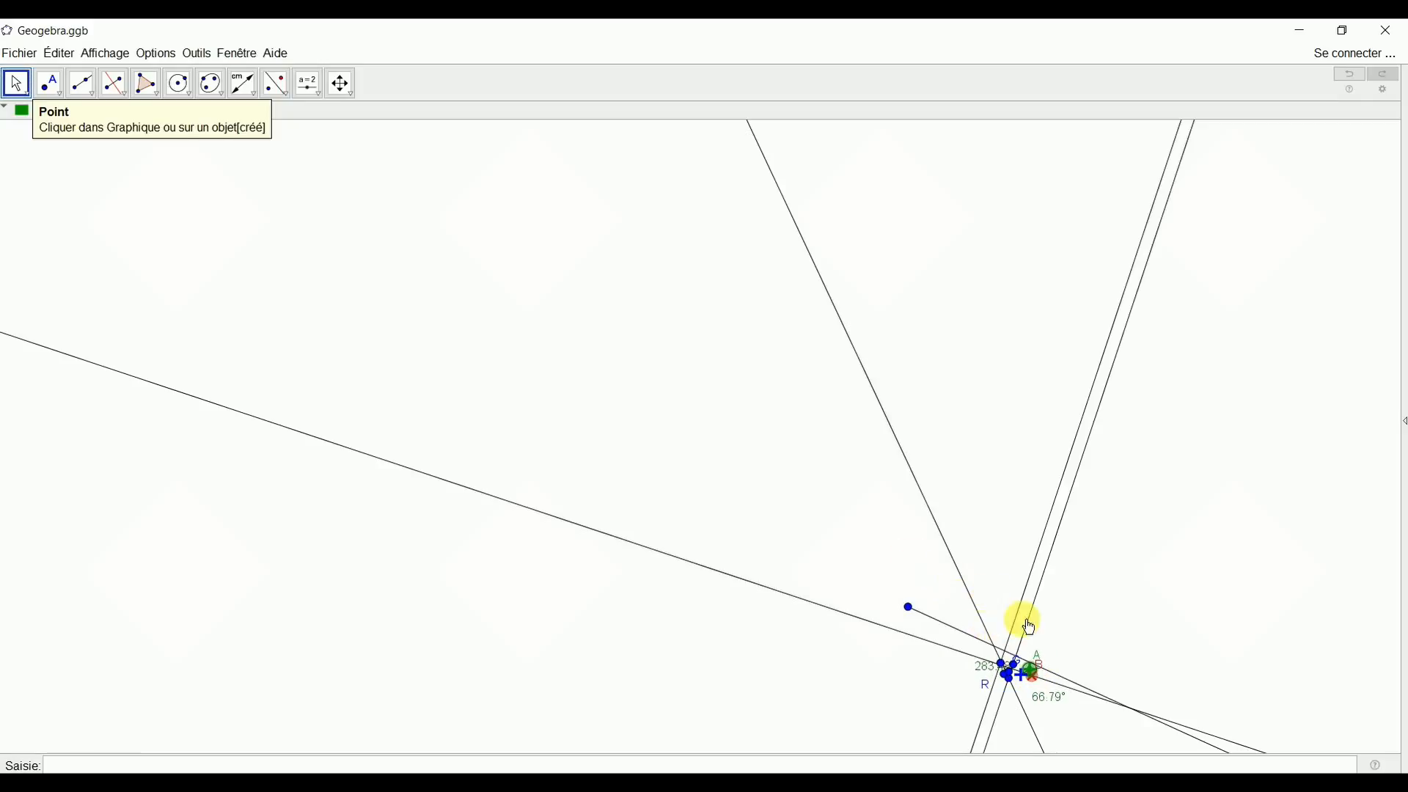
{"action": "left_click", "coordinate": [1034, 671]}
{"action": "scroll", "coordinate": [1065, 713], "scroll_direction": "up", "scroll_amount": 12}
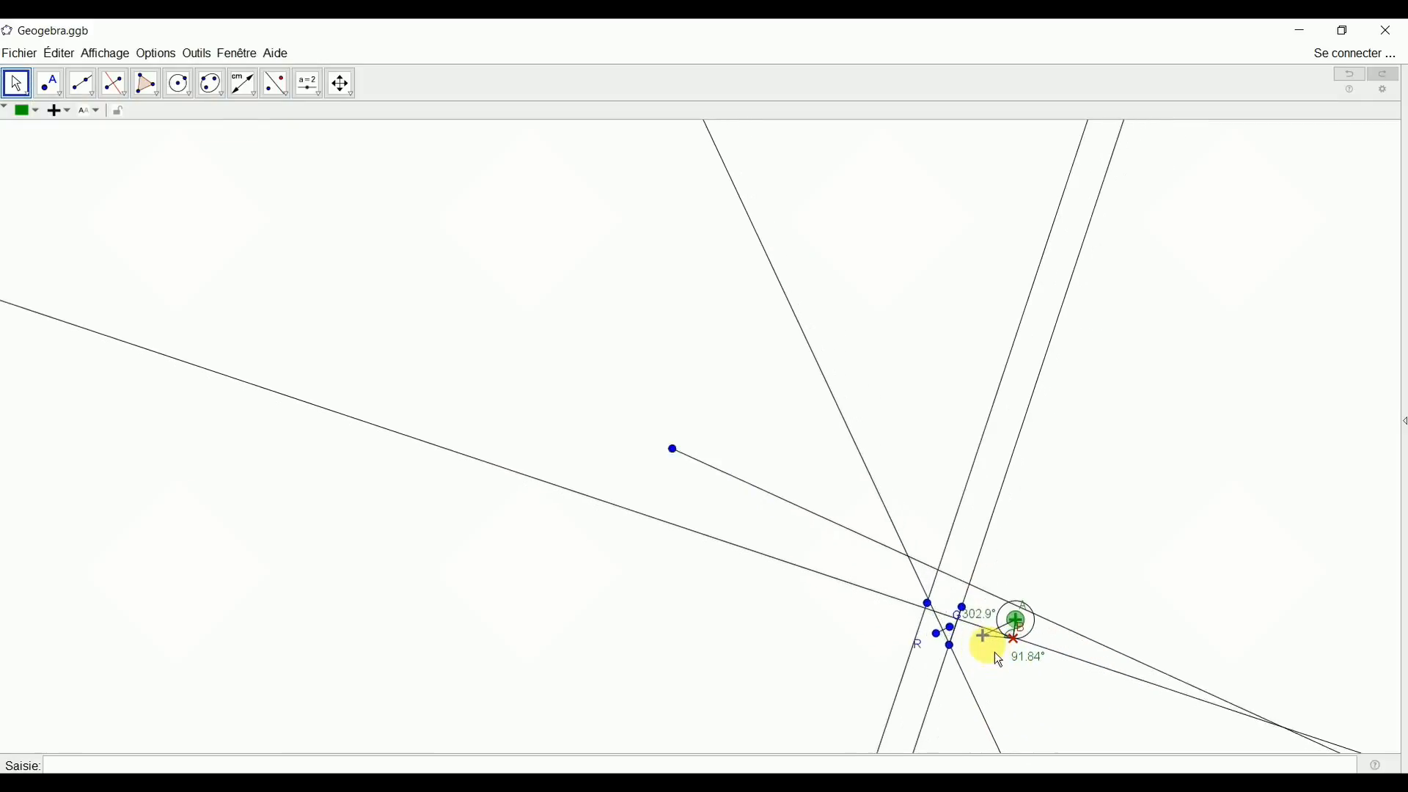
{"action": "scroll", "coordinate": [1032, 660], "scroll_direction": "up", "scroll_amount": 6}
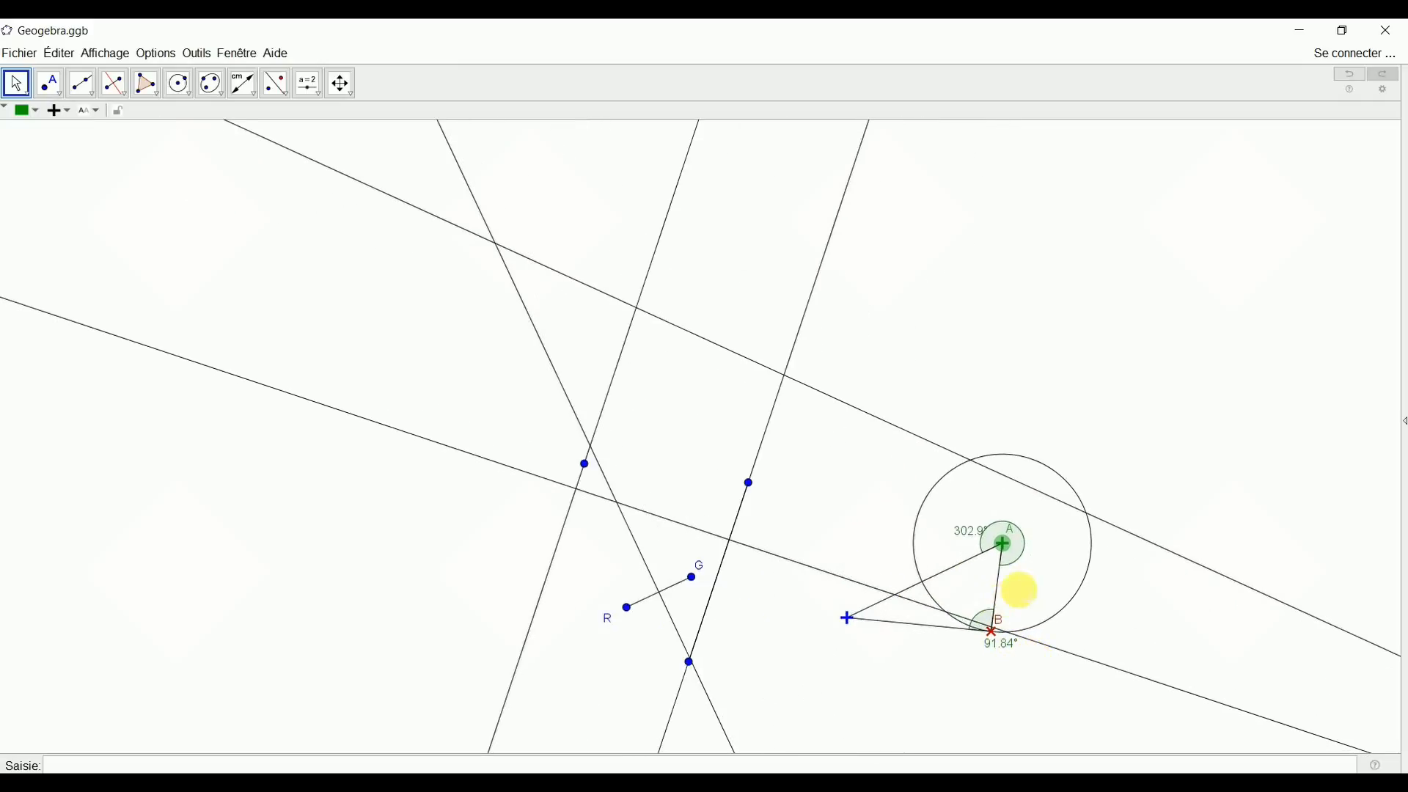
{"action": "left_click_drag", "start_coordinate": [975, 575], "coordinate": [801, 436]}
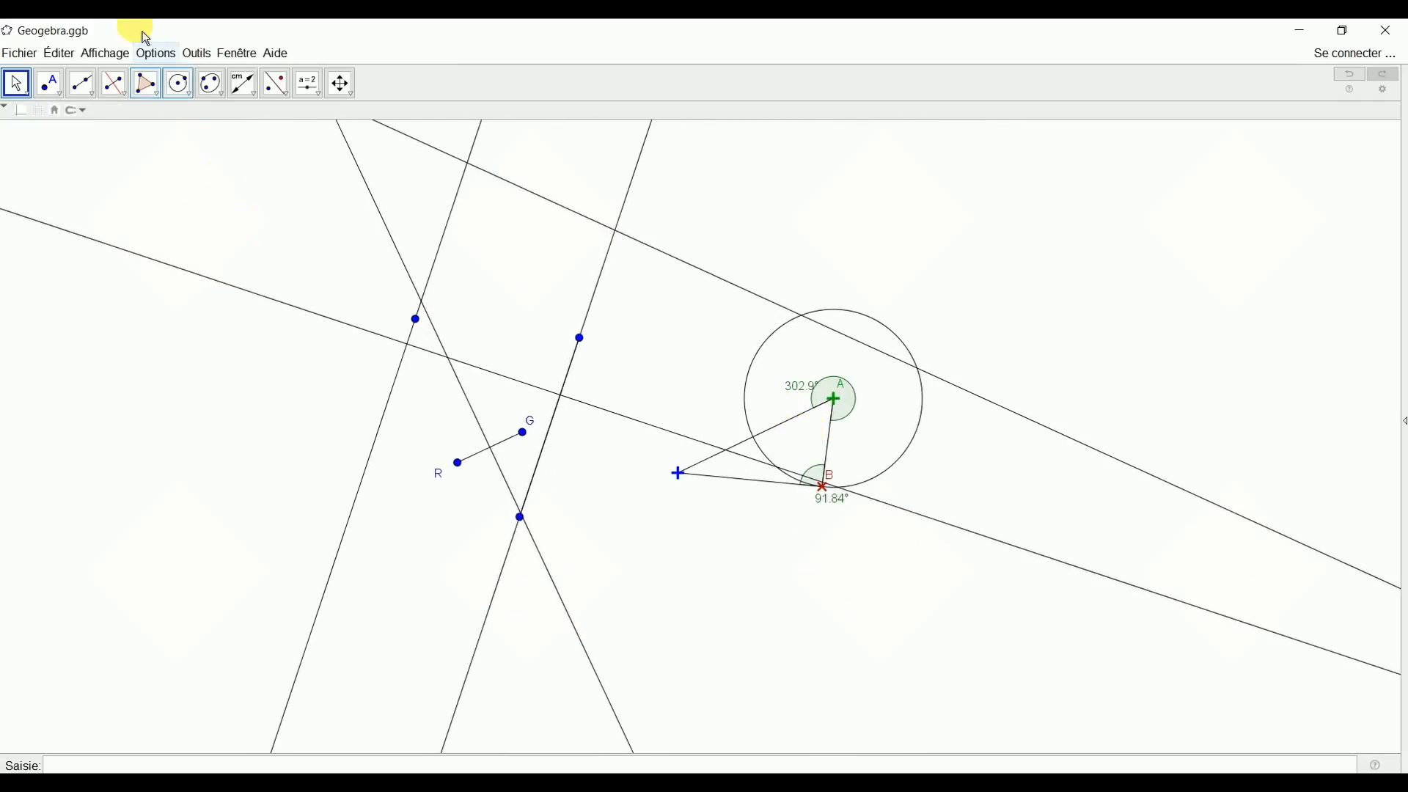
Add length measurements (Distance ou Longueur) for the triangle sides AC and BA.
{"action": "left_click", "coordinate": [250, 91]}
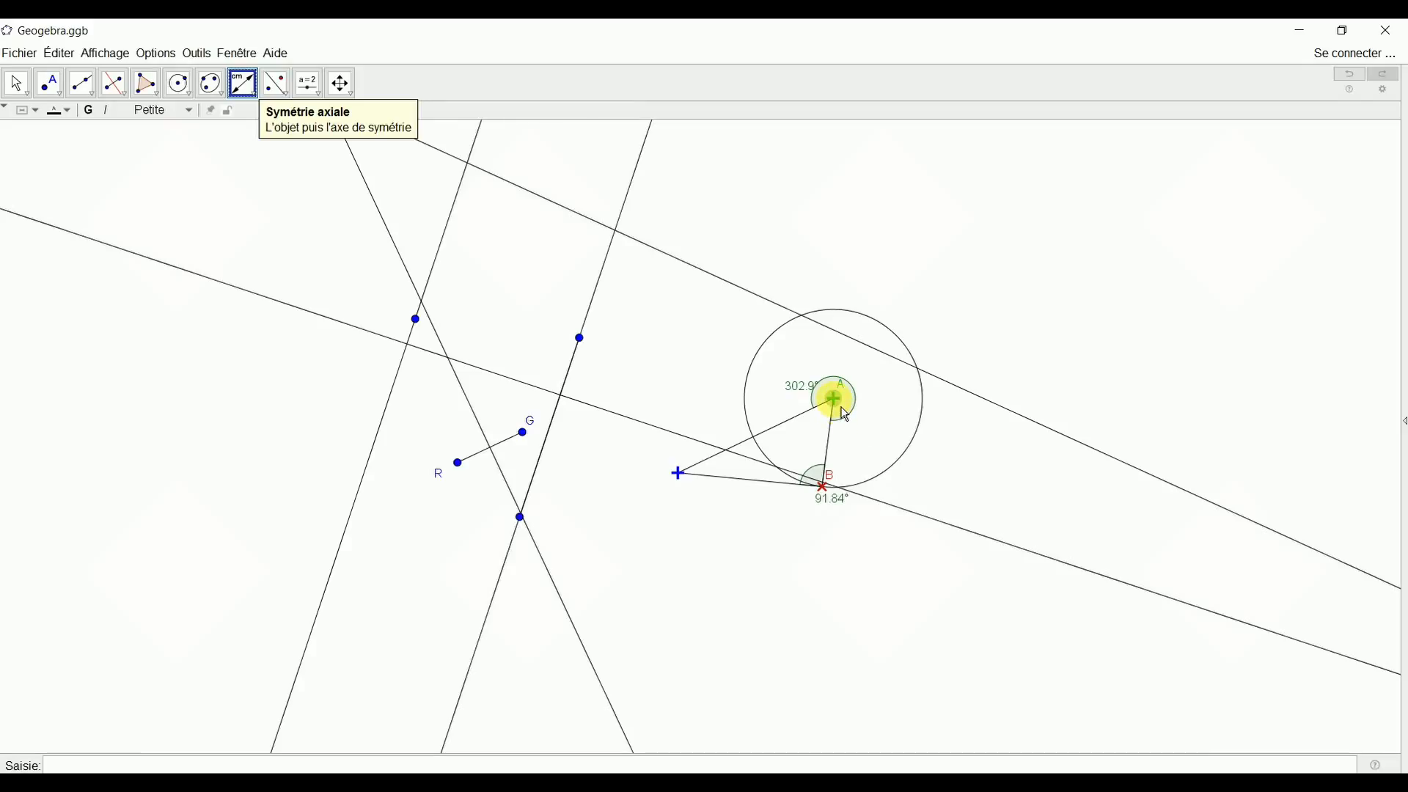
{"action": "left_click", "coordinate": [679, 475]}
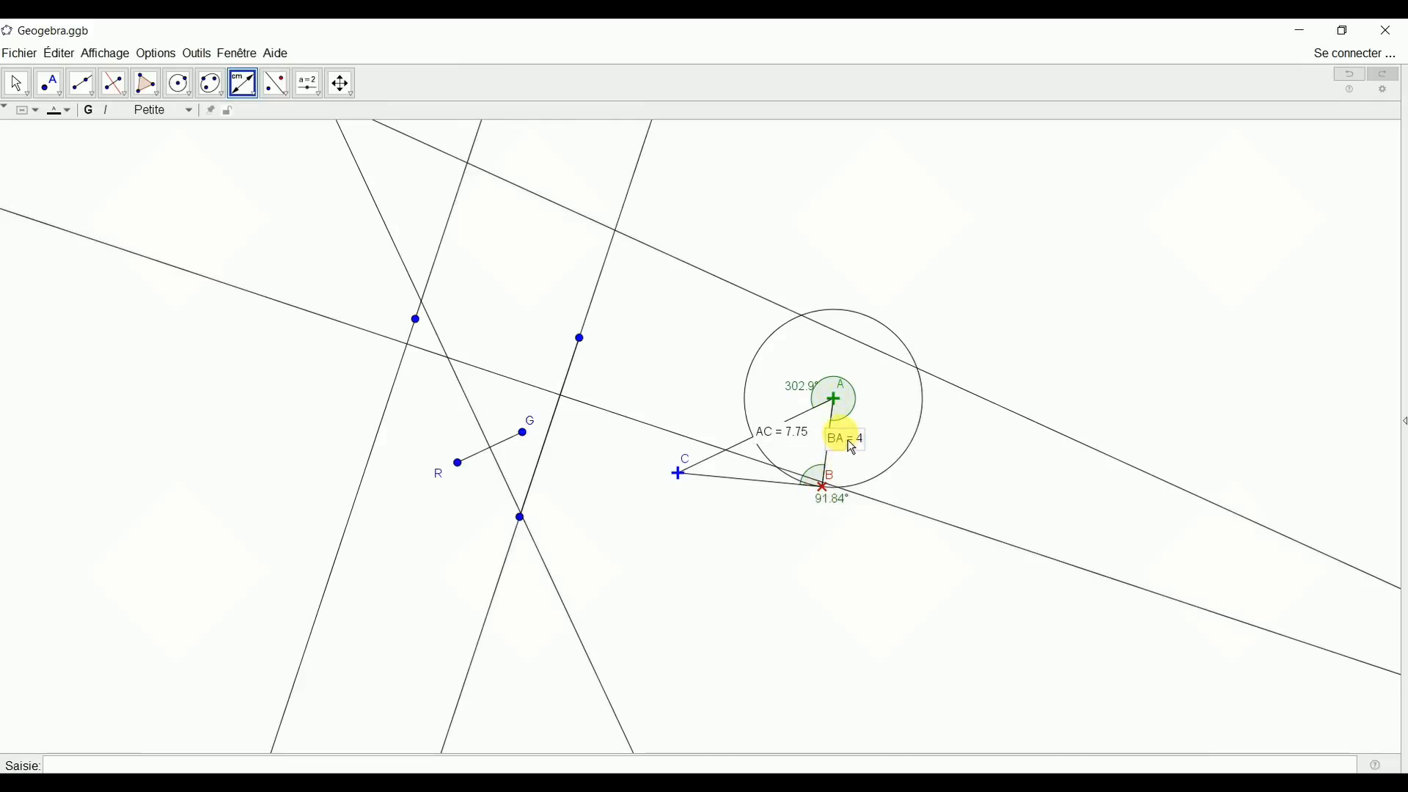
{"action": "left_click", "coordinate": [250, 90]}
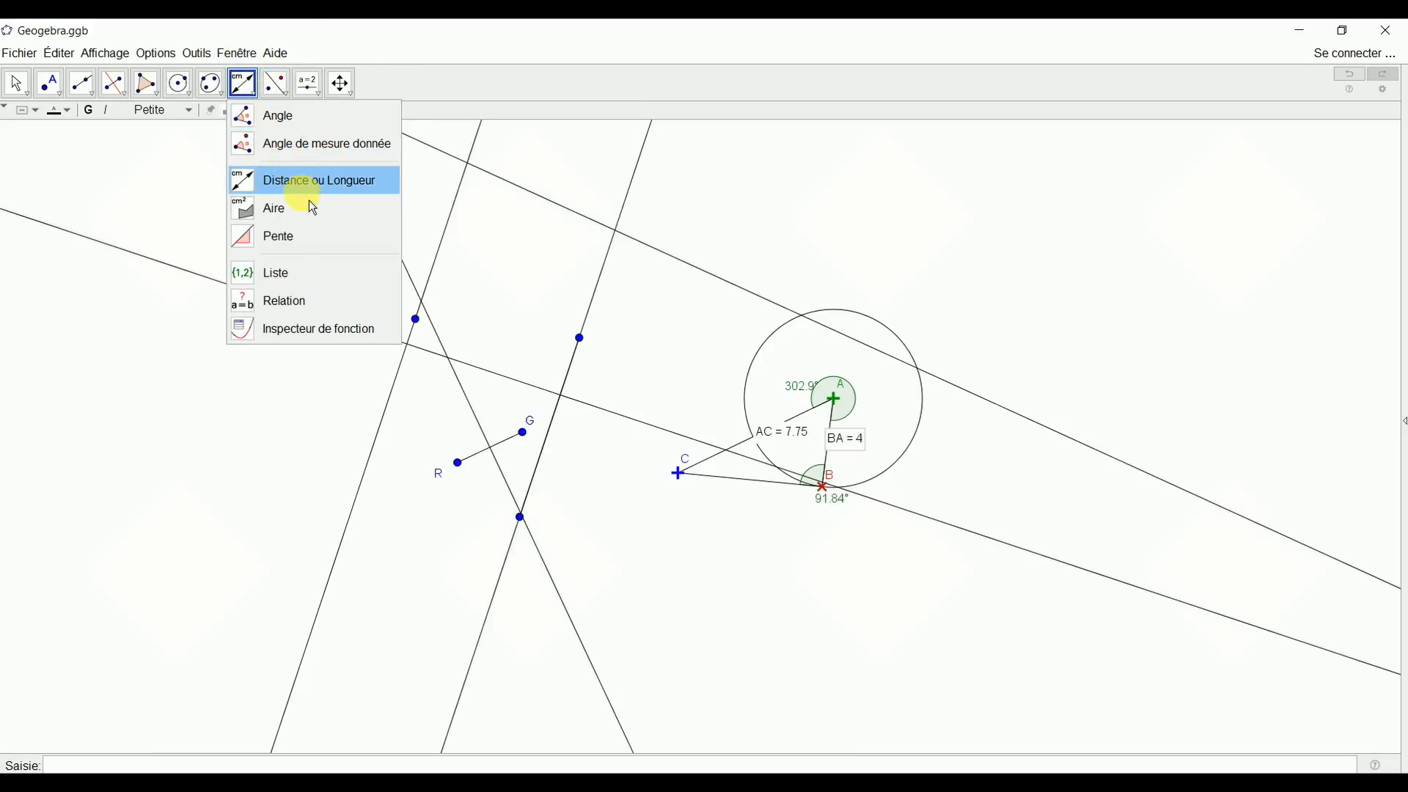
{"action": "mouse_move", "coordinate": [209, 91]}
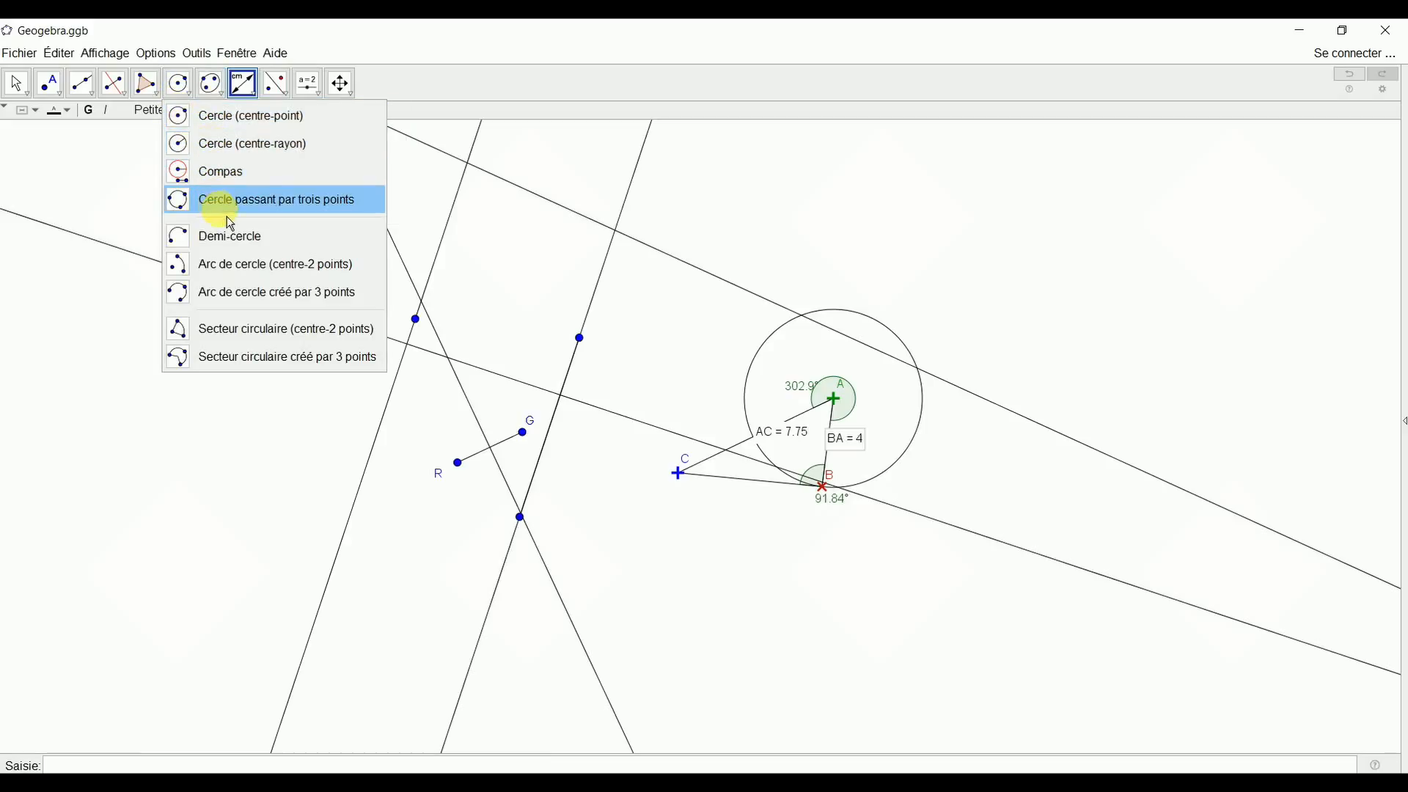
{"action": "mouse_move", "coordinate": [127, 96]}
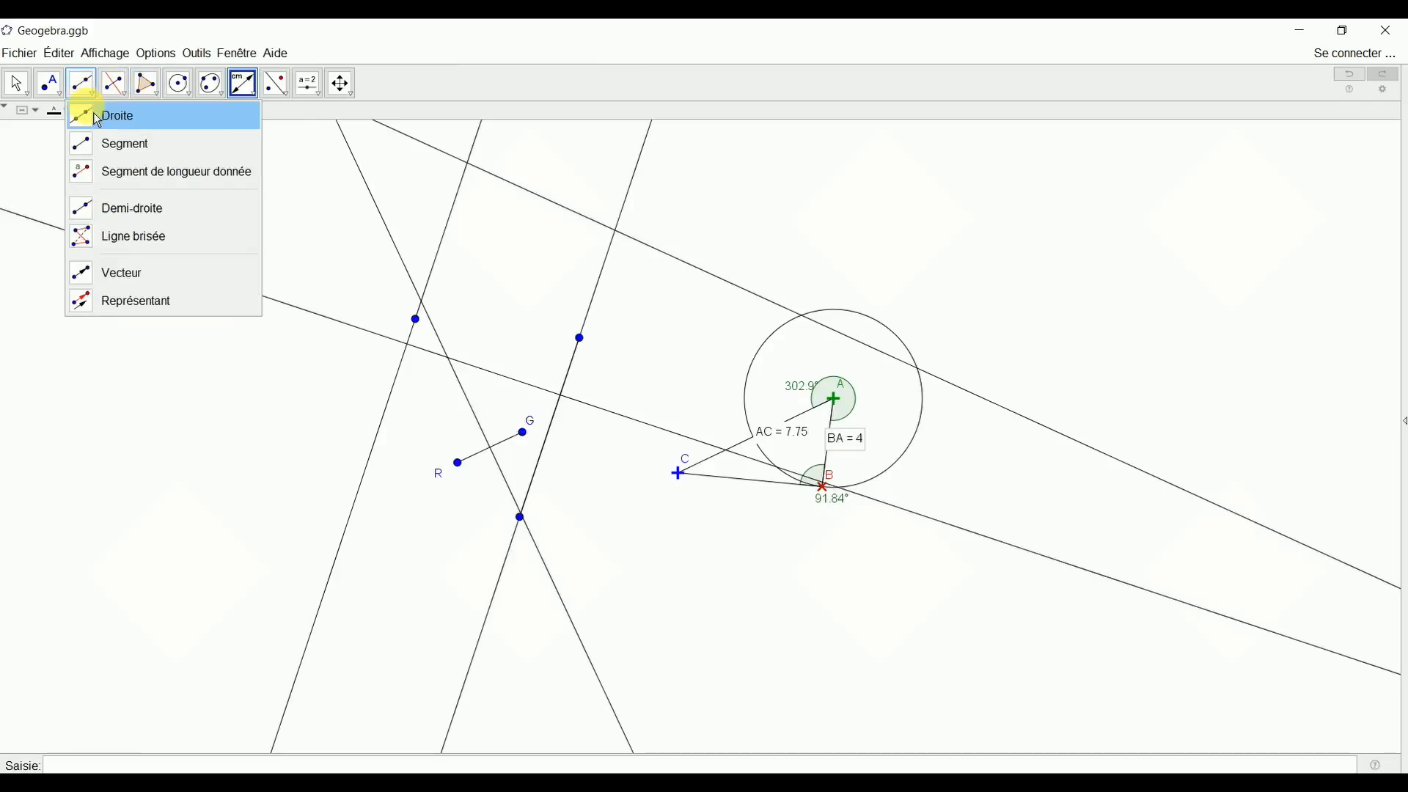
Mark the intersection point (Intersection) of the left parallel and the long line that crosses both parallels perpendicularly.
{"action": "mouse_move", "coordinate": [53, 87]}
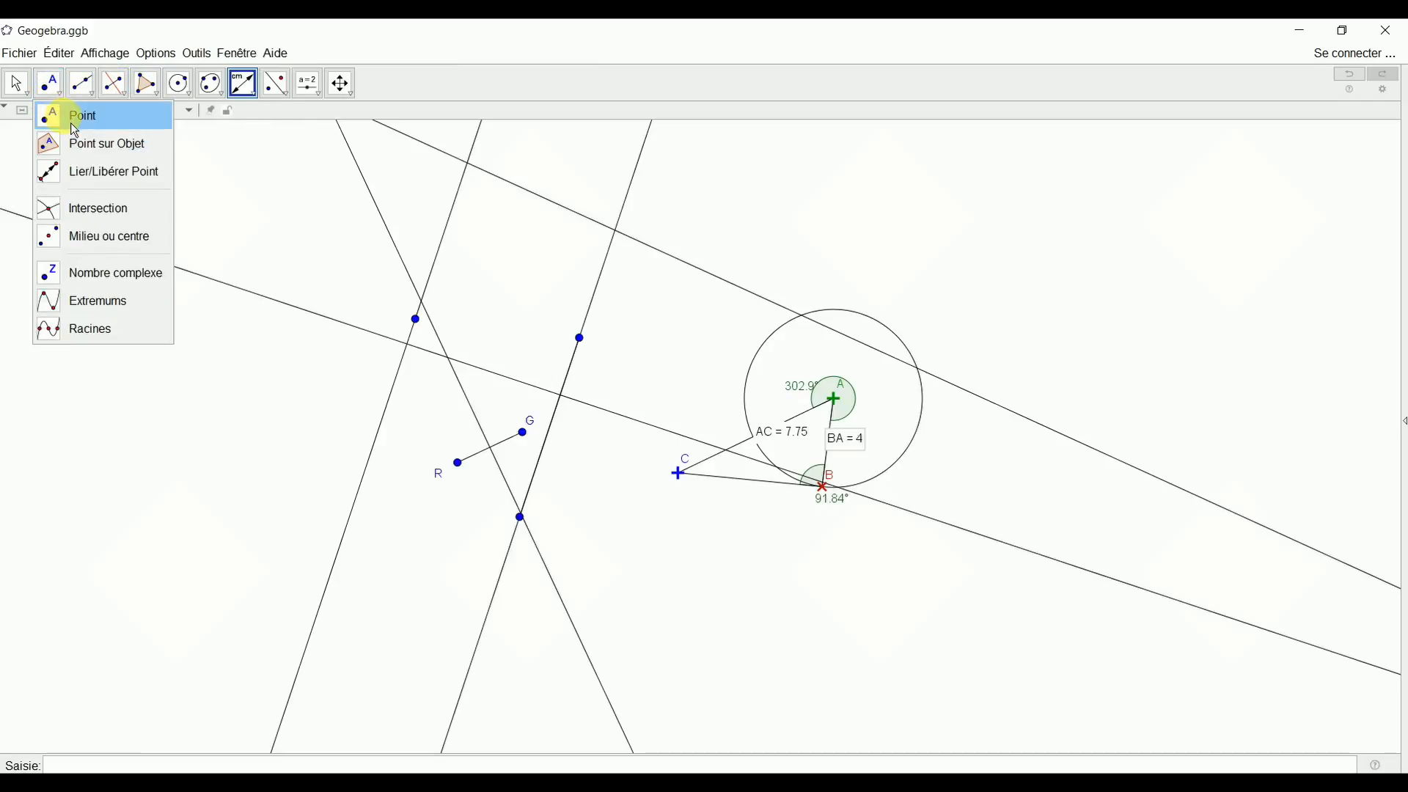
{"action": "left_click", "coordinate": [68, 218]}
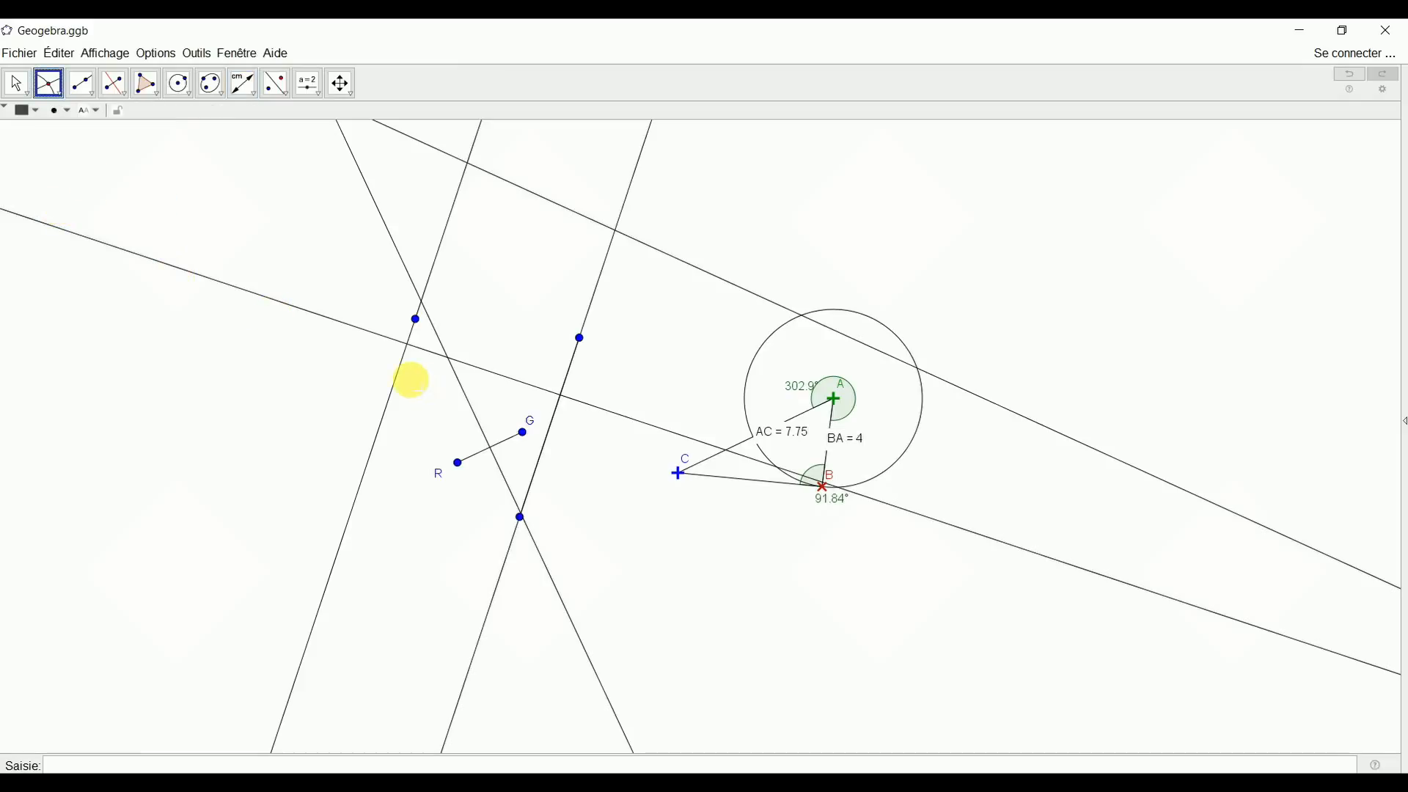
{"action": "scroll", "coordinate": [422, 377], "scroll_direction": "up", "scroll_amount": 10}
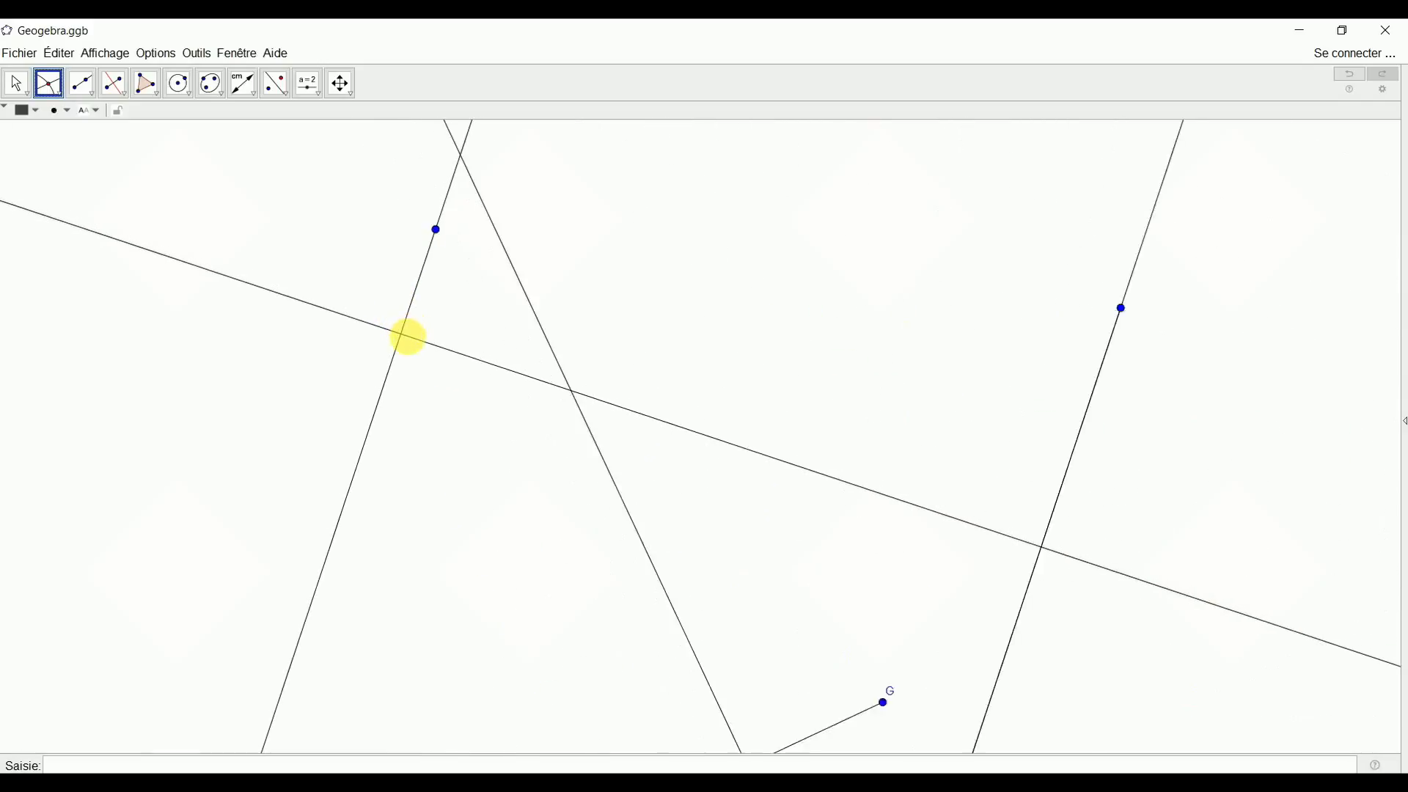
{"action": "scroll", "coordinate": [400, 320], "scroll_direction": "up", "scroll_amount": 3}
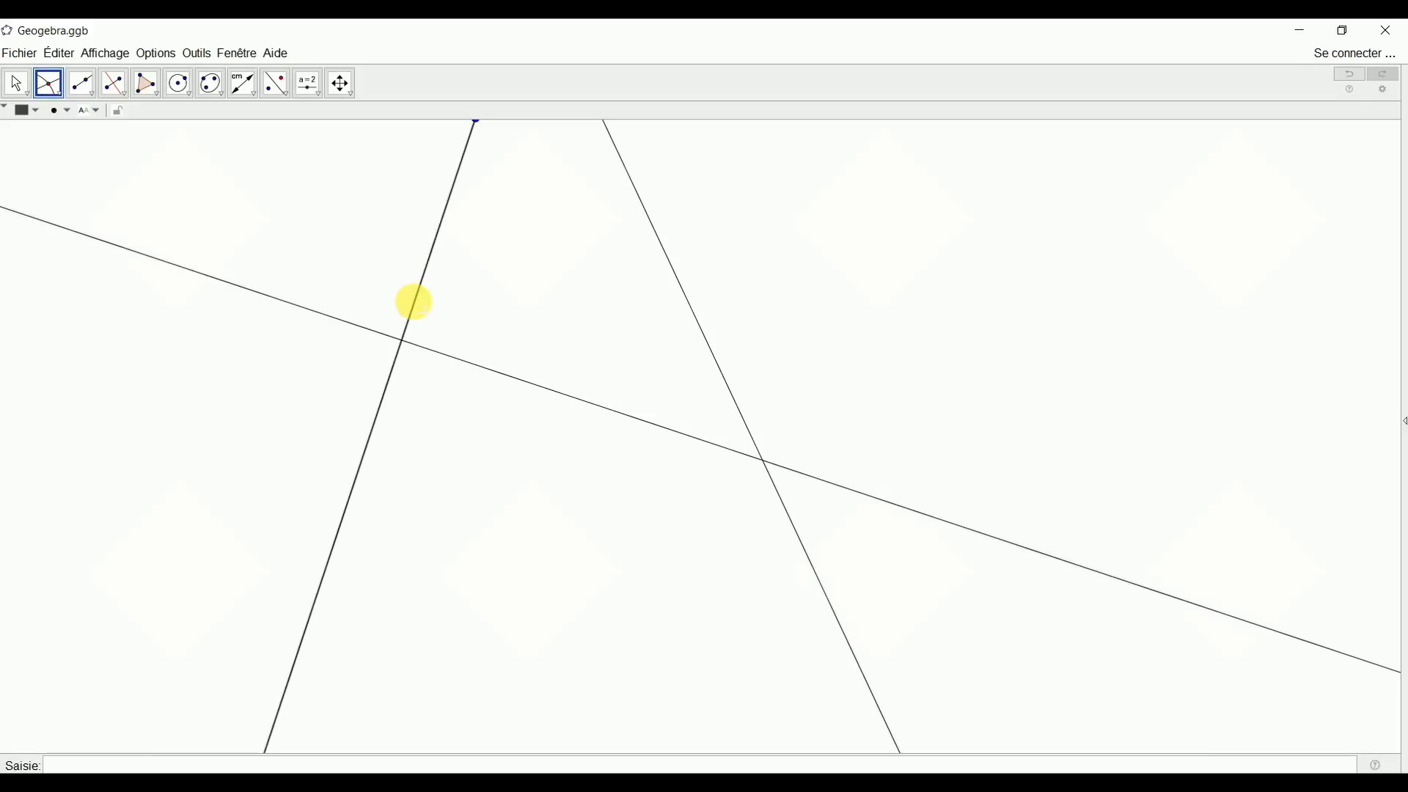
{"action": "left_click", "coordinate": [410, 352]}
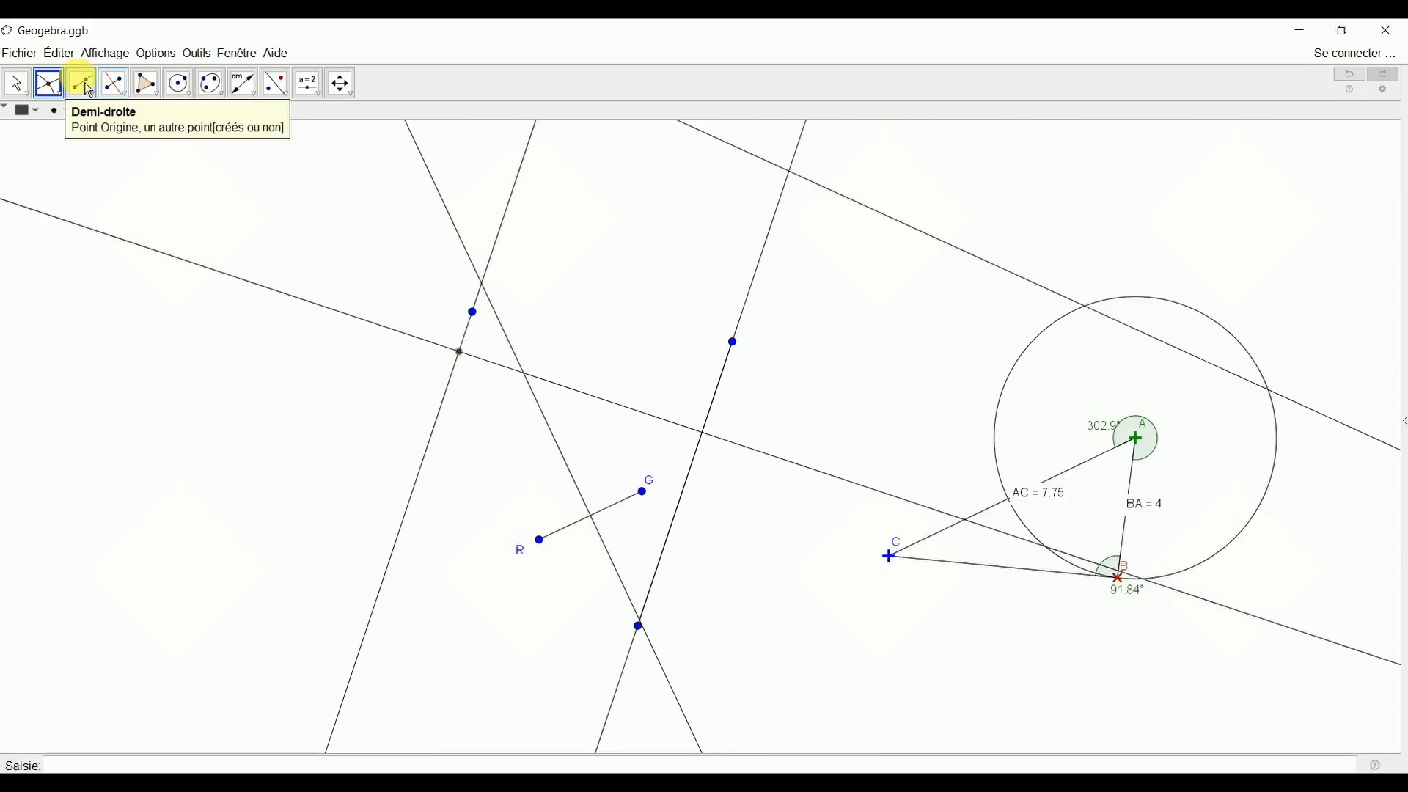
Construct the midpoint (Milieu ou centre) of segment AC and move the AC length label below it, clear of the point.
{"action": "left_click", "coordinate": [49, 85]}
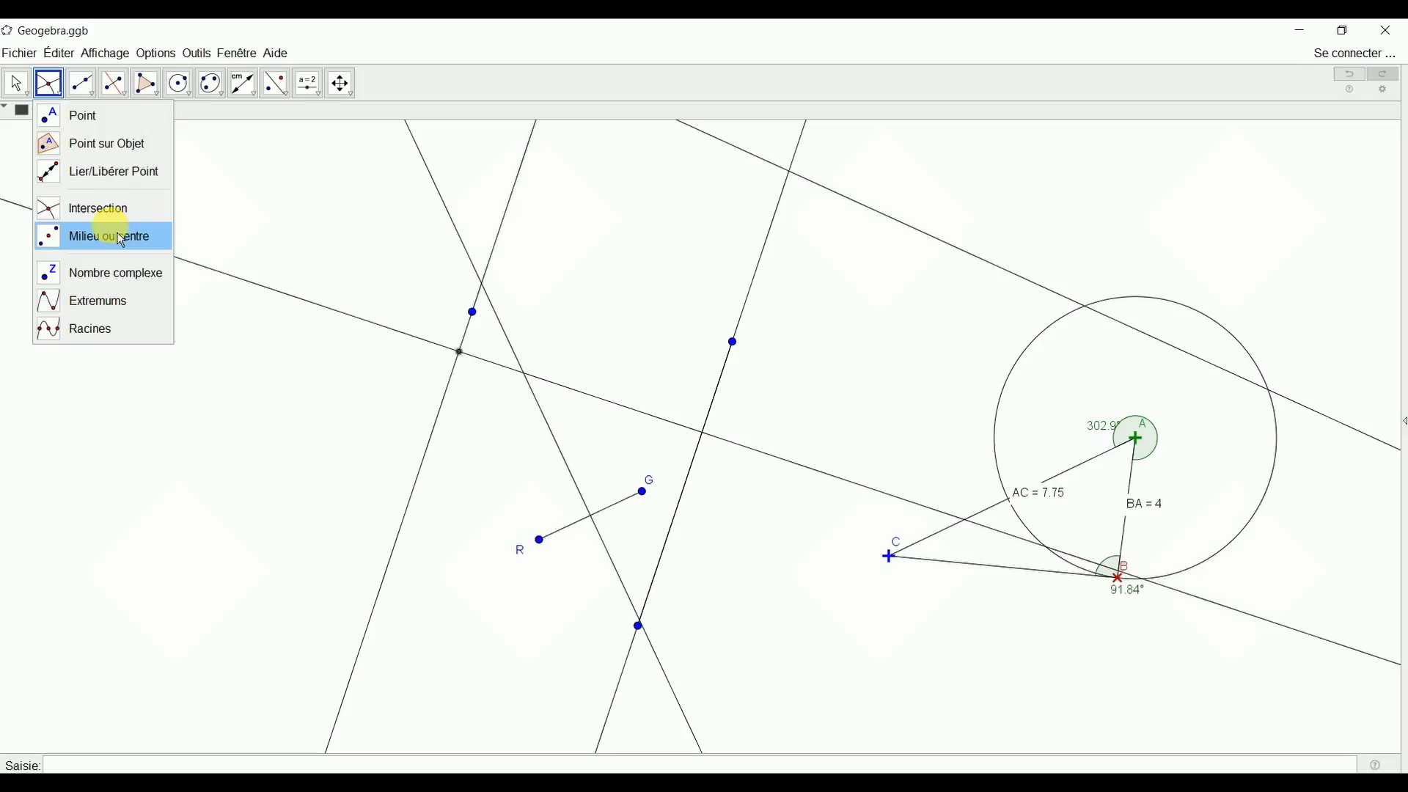
{"action": "left_click", "coordinate": [64, 250]}
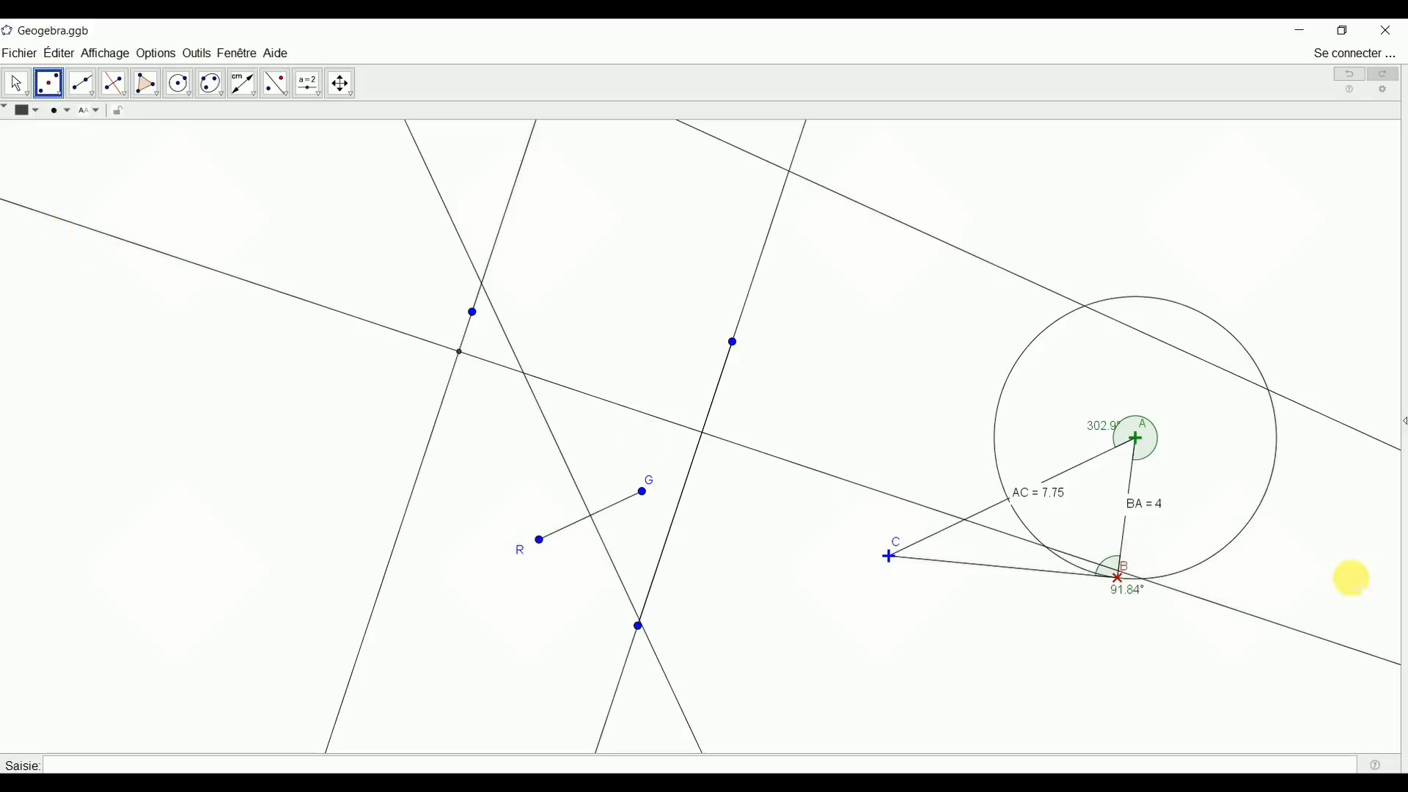
{"action": "scroll", "coordinate": [1256, 534], "scroll_direction": "up", "scroll_amount": 5}
{"action": "scroll", "coordinate": [1071, 510], "scroll_direction": "up", "scroll_amount": 3}
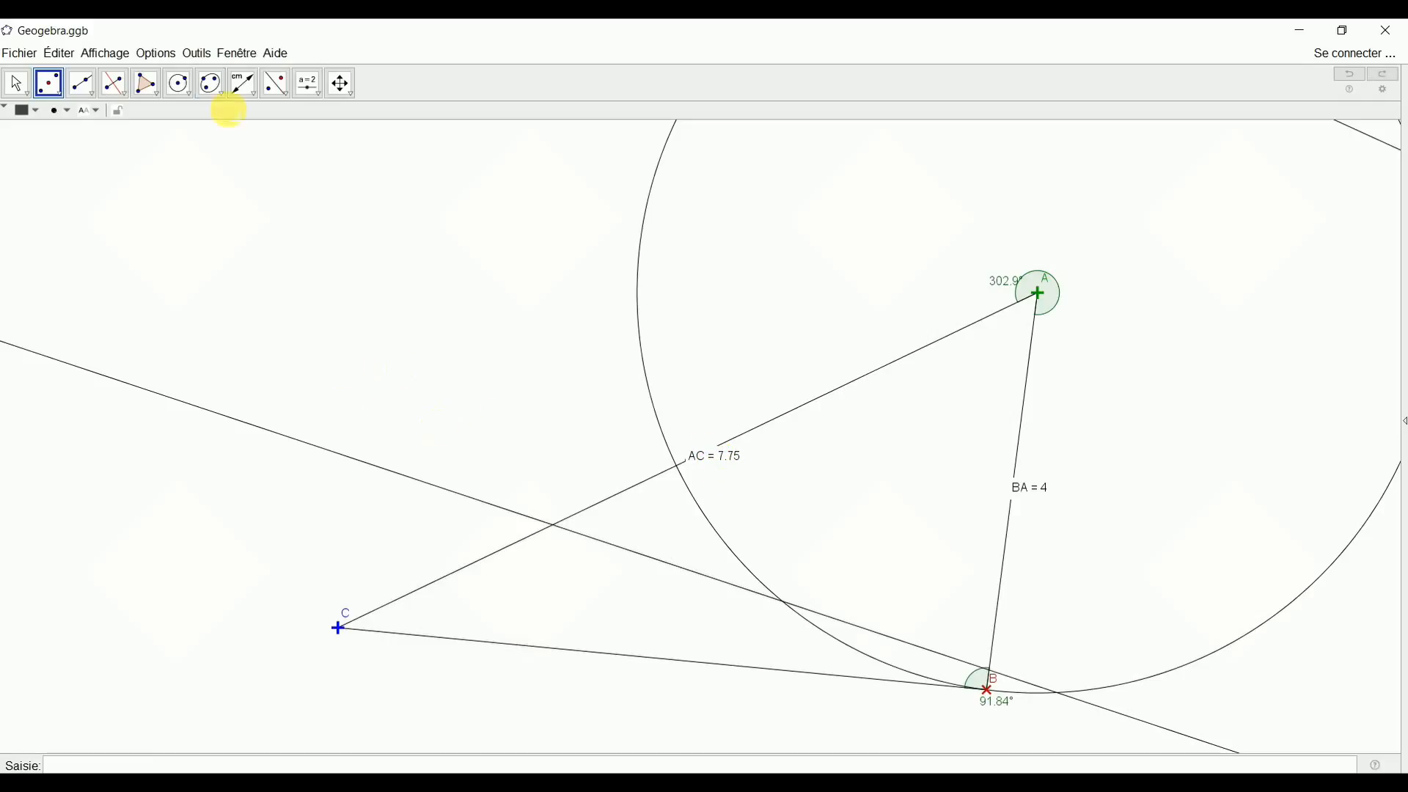
{"action": "left_click", "coordinate": [17, 84]}
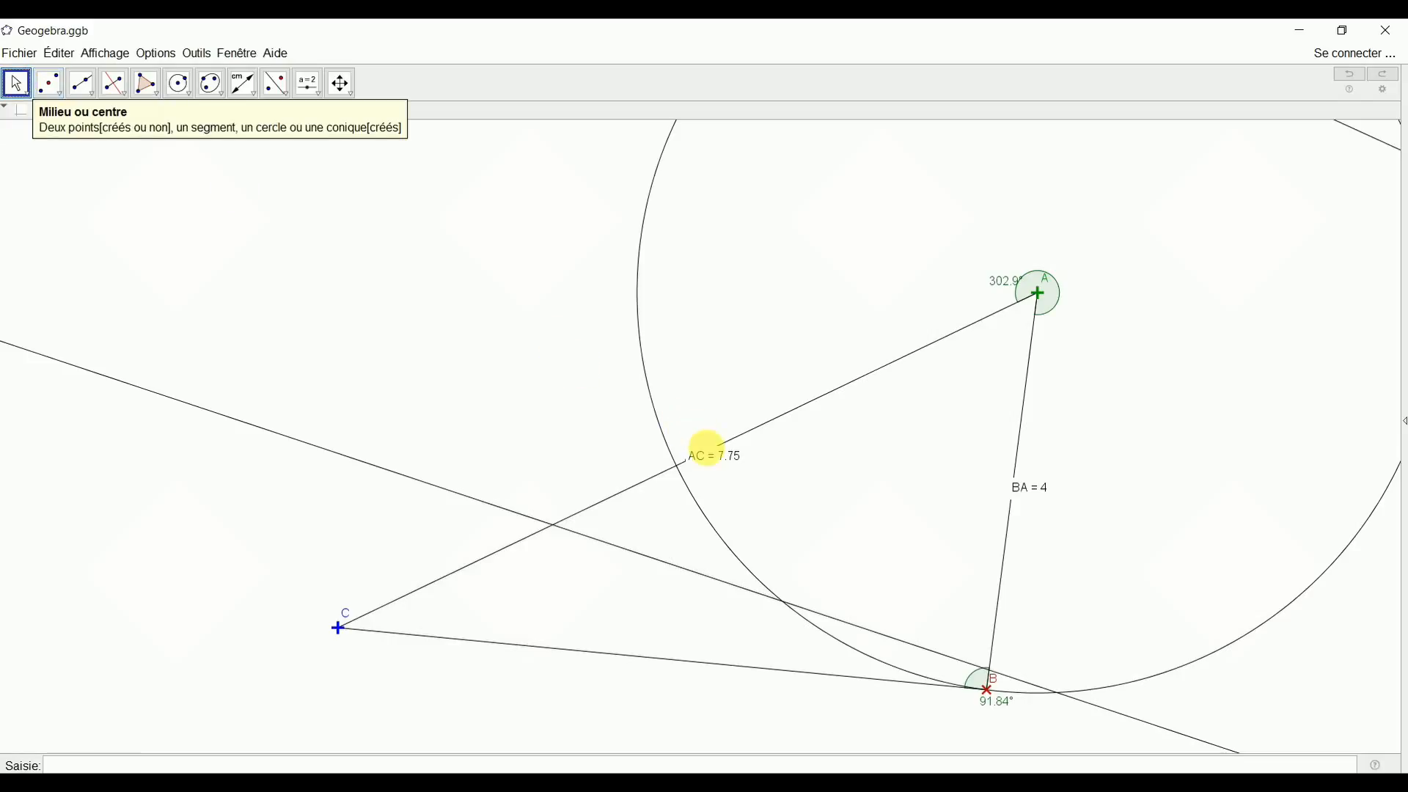
{"action": "left_click_drag", "start_coordinate": [717, 456], "coordinate": [678, 501]}
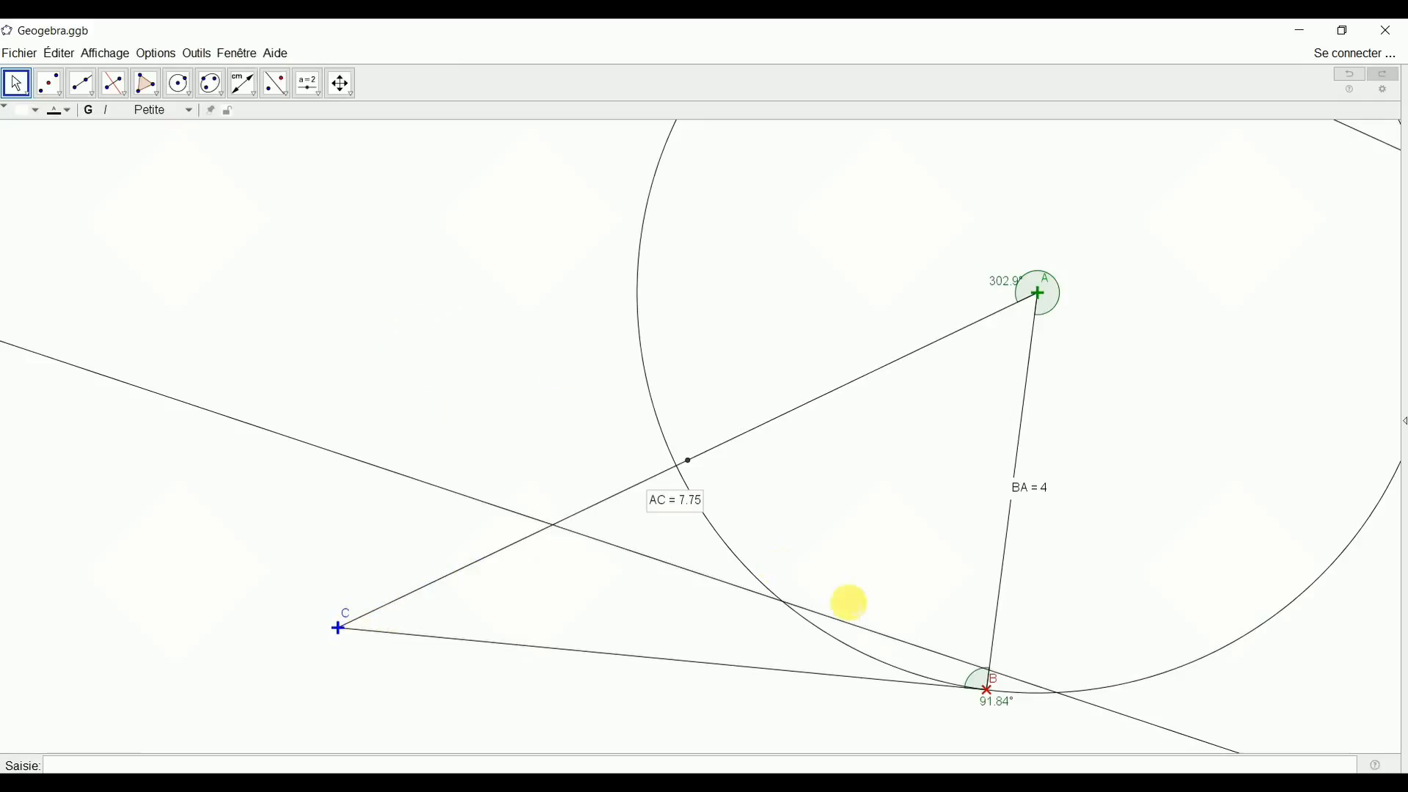
Construct the midpoint between the right parallel's upper point and the midpoint of segment AC.
{"action": "scroll", "coordinate": [888, 524], "scroll_direction": "down", "scroll_amount": 10}
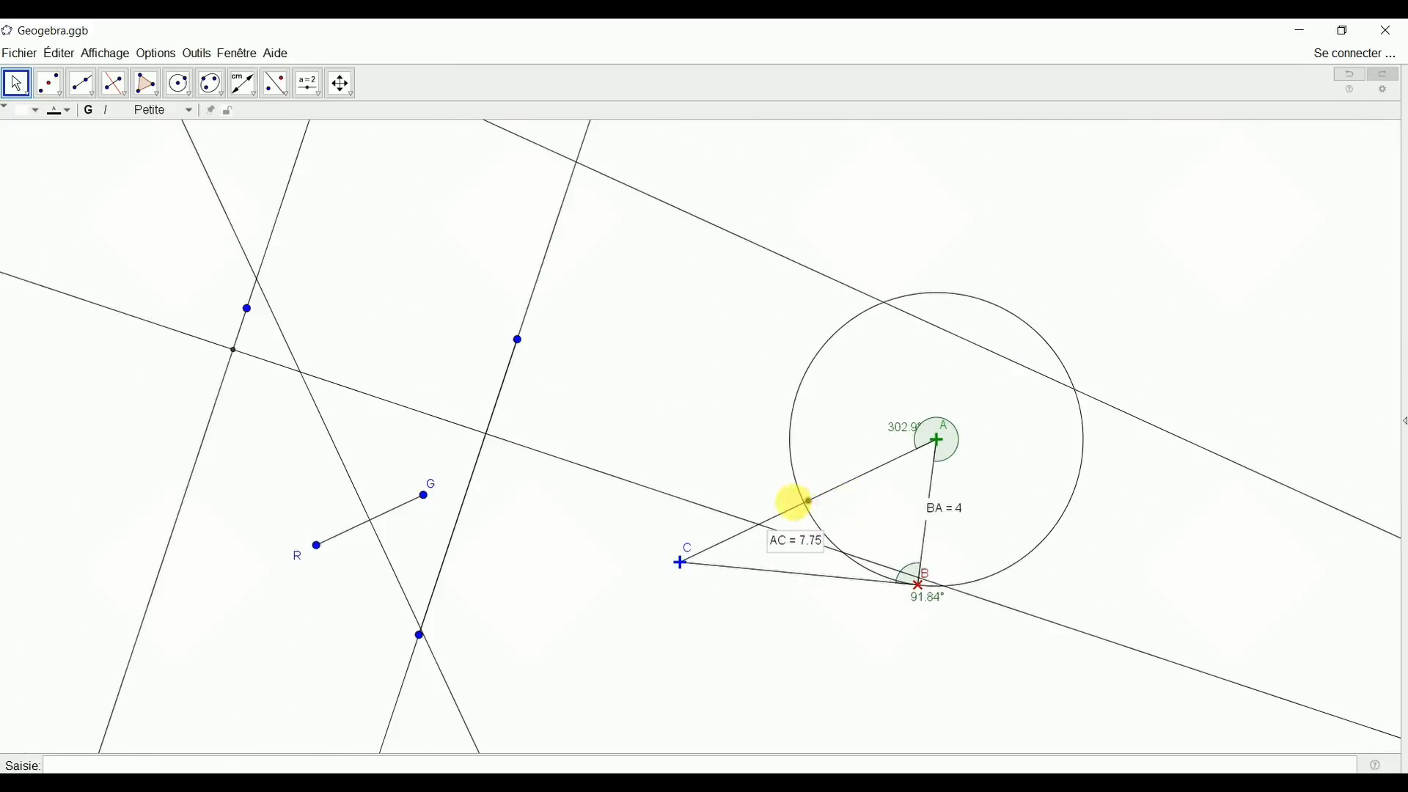
{"action": "left_click", "coordinate": [49, 83]}
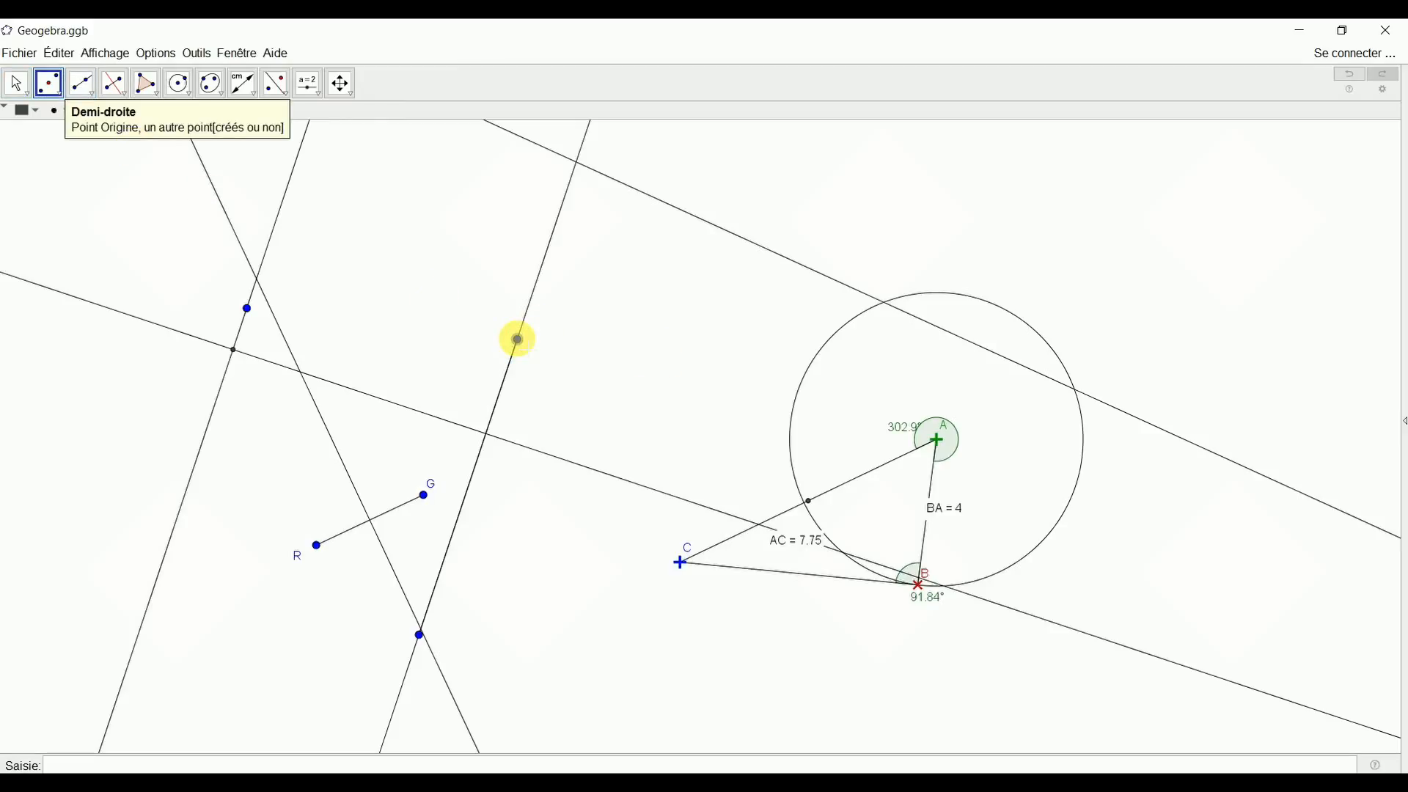
{"action": "left_click", "coordinate": [518, 340]}
{"action": "left_click", "coordinate": [816, 513]}
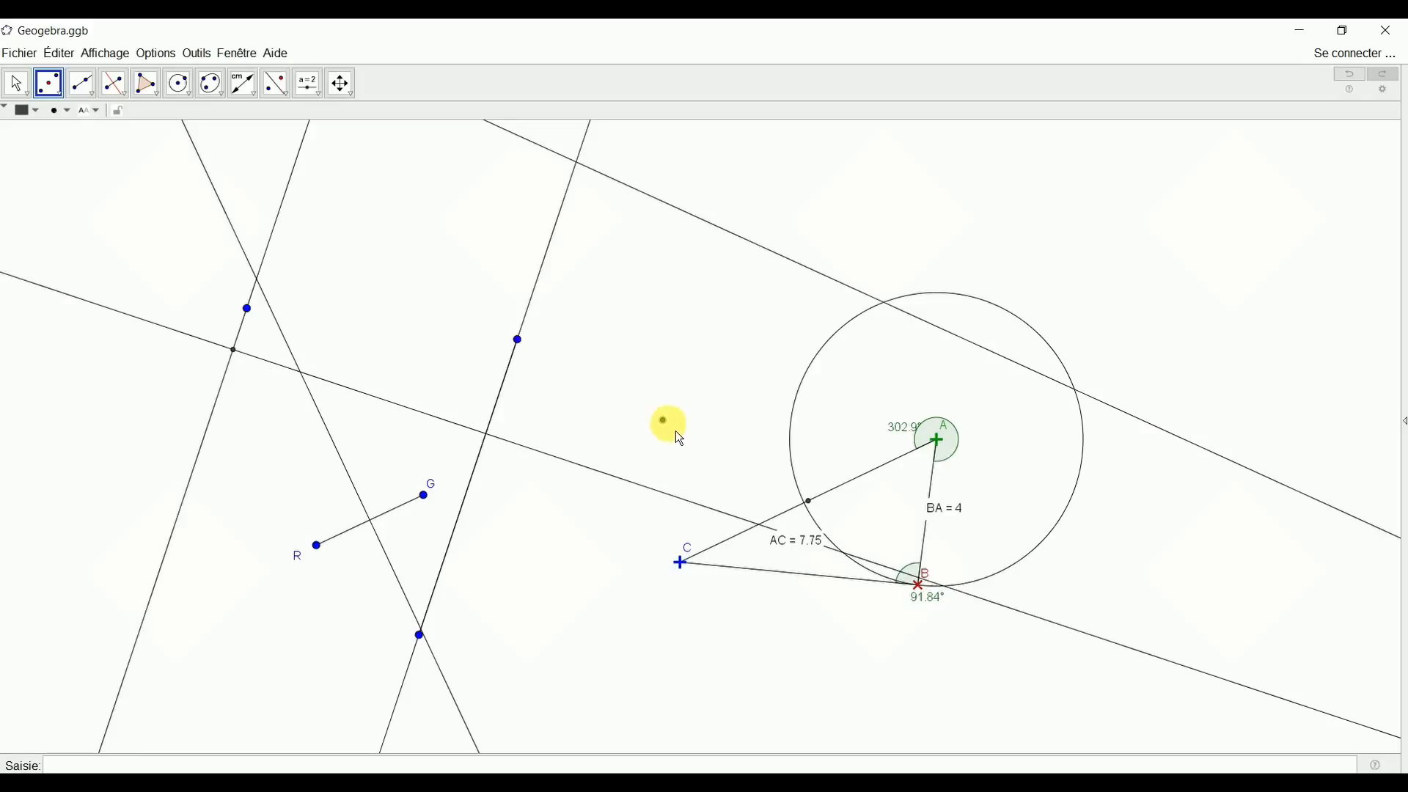
Draw a segment from the right parallel's upper point to the midpoint of segment AC.
{"action": "left_click", "coordinate": [89, 91]}
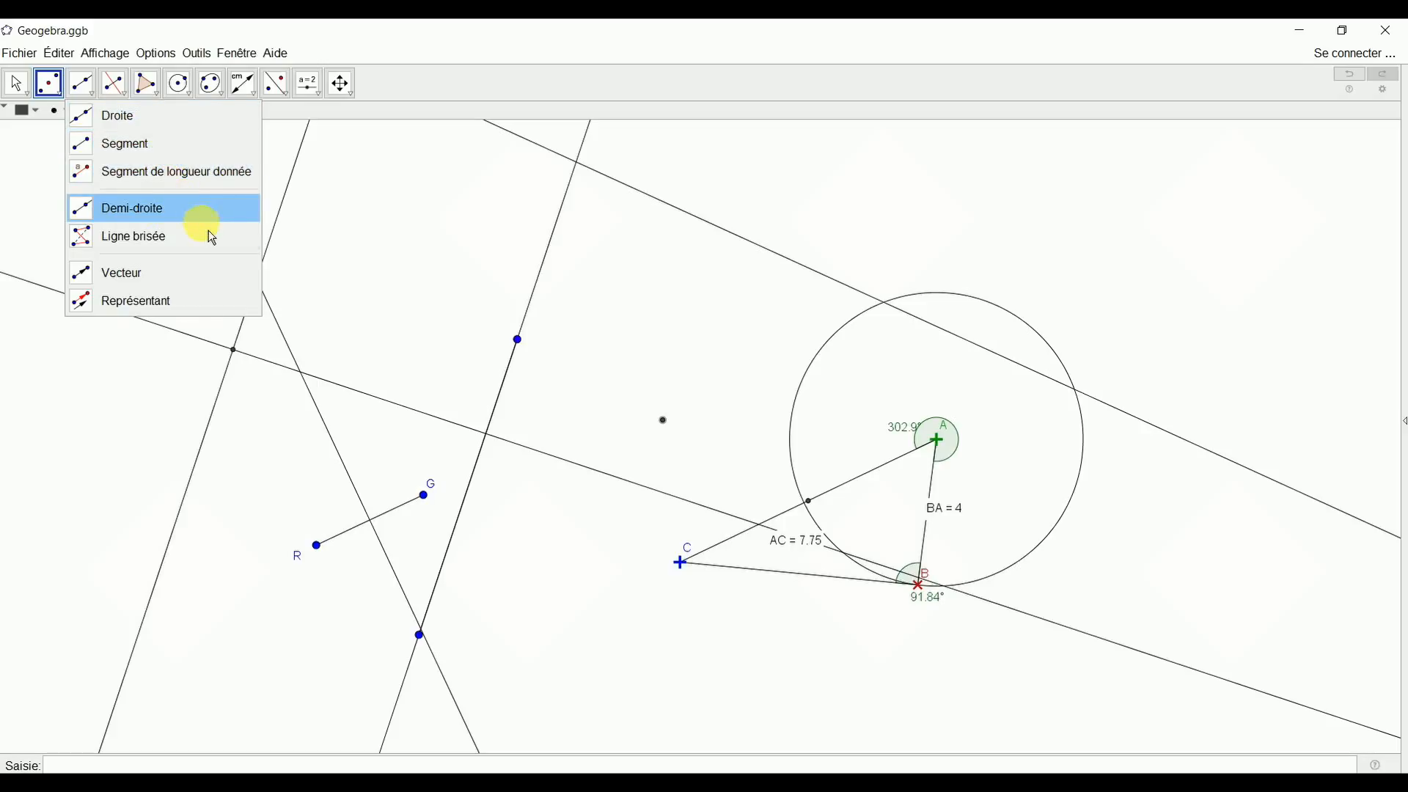
{"action": "left_click", "coordinate": [151, 155]}
{"action": "scroll", "coordinate": [707, 477], "scroll_direction": "up", "scroll_amount": 3}
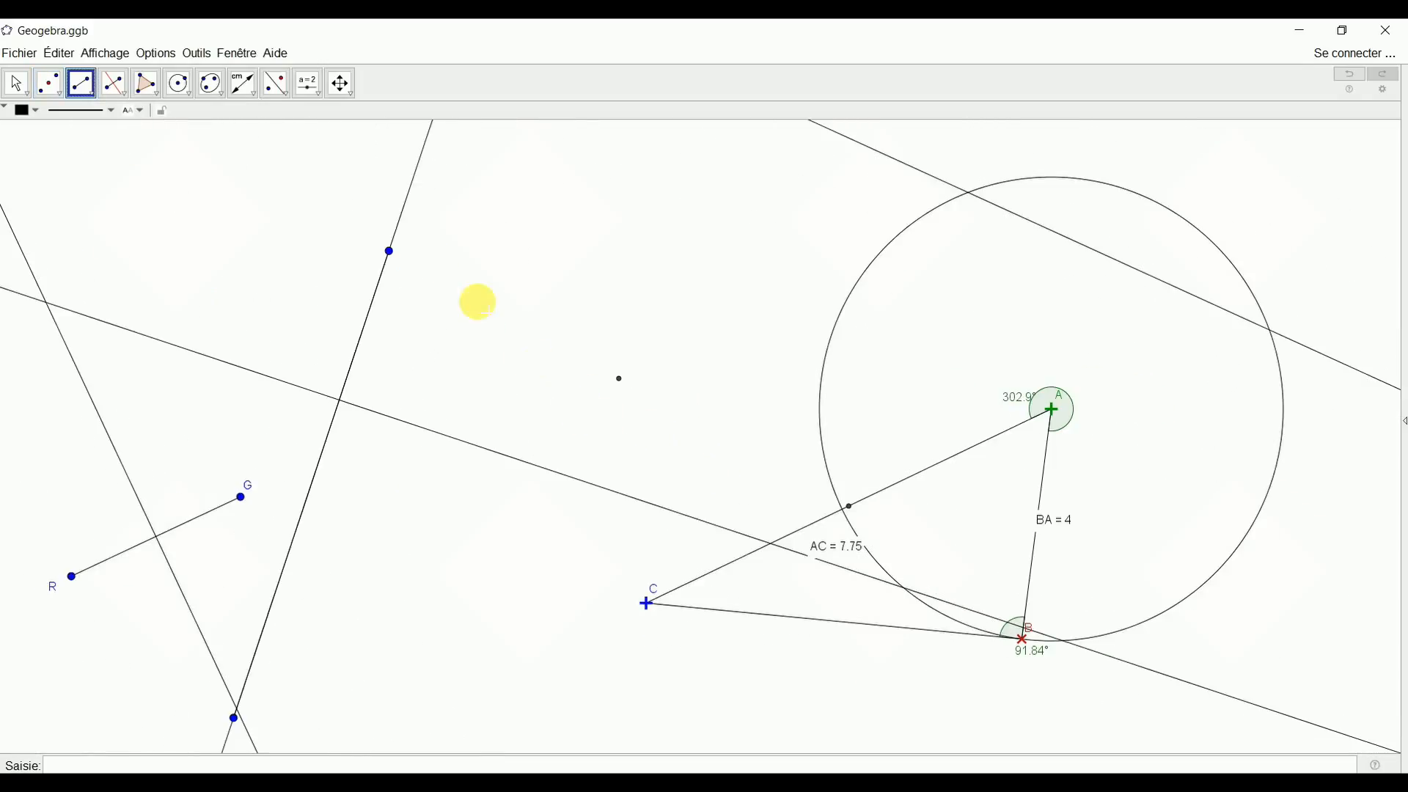
{"action": "left_click", "coordinate": [391, 251]}
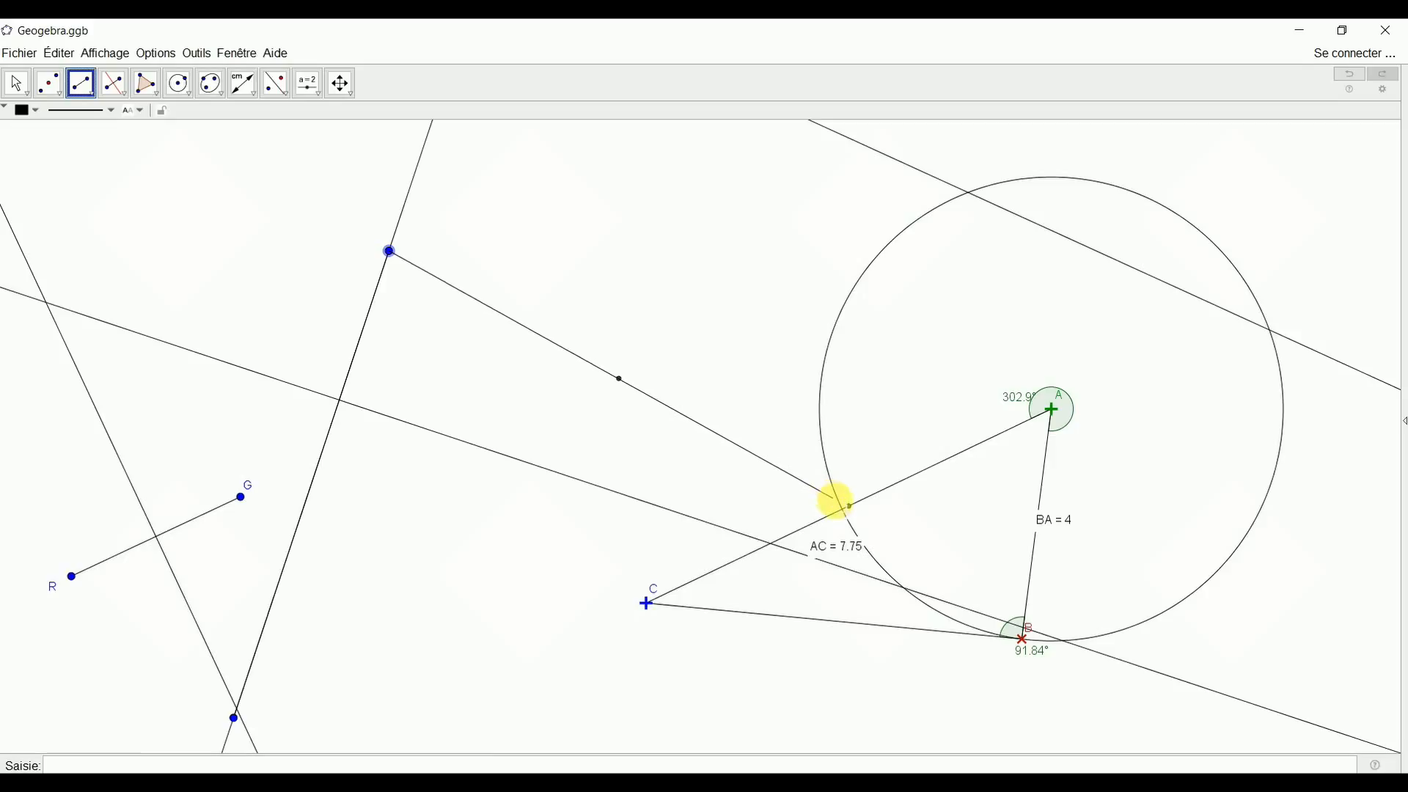
{"action": "left_click", "coordinate": [849, 506]}
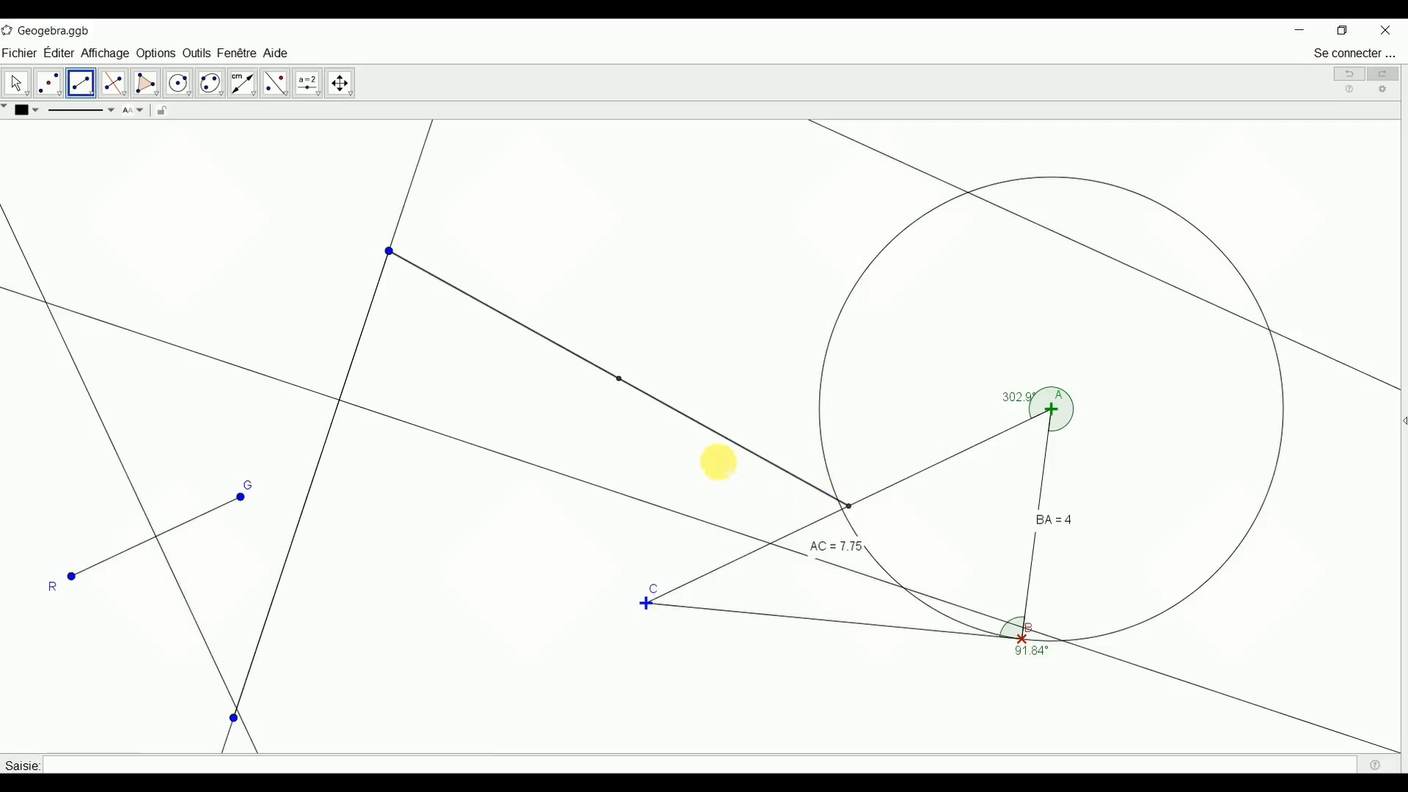
{"action": "scroll", "coordinate": [734, 464], "scroll_direction": "down", "scroll_amount": 15}
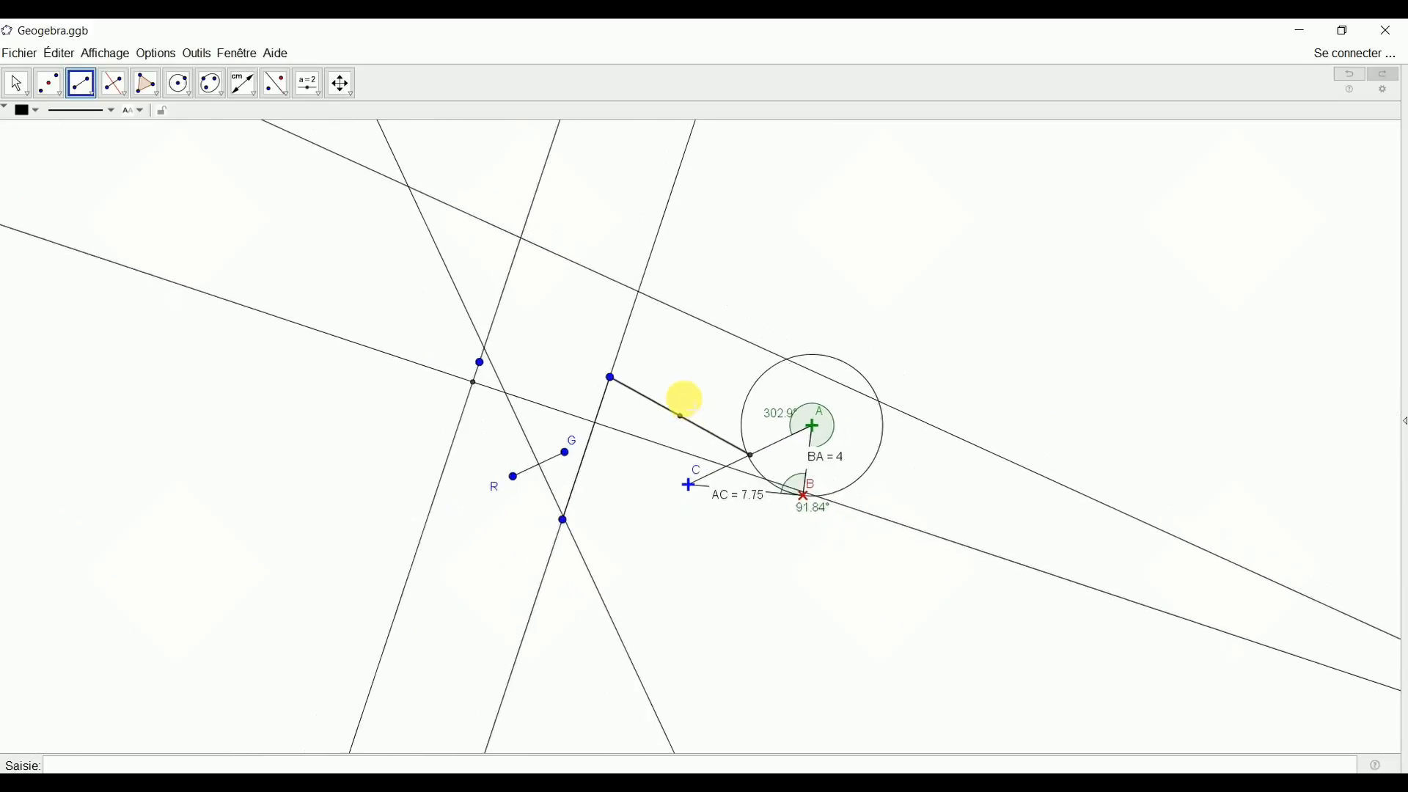
{"action": "scroll", "coordinate": [670, 384], "scroll_direction": "down", "scroll_amount": 4}
{"action": "scroll", "coordinate": [567, 302], "scroll_direction": "up", "scroll_amount": 5}
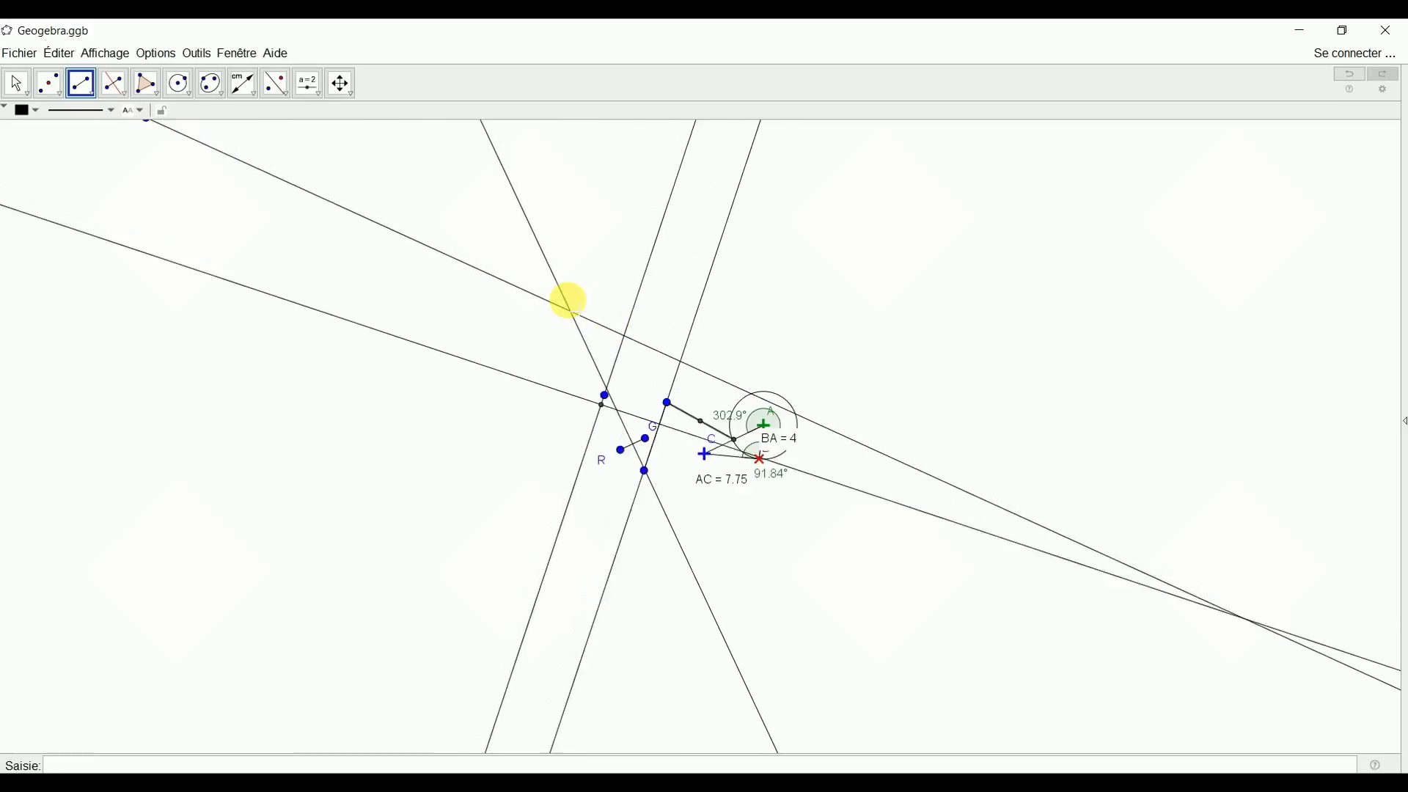
{"action": "left_click", "coordinate": [346, 91]}
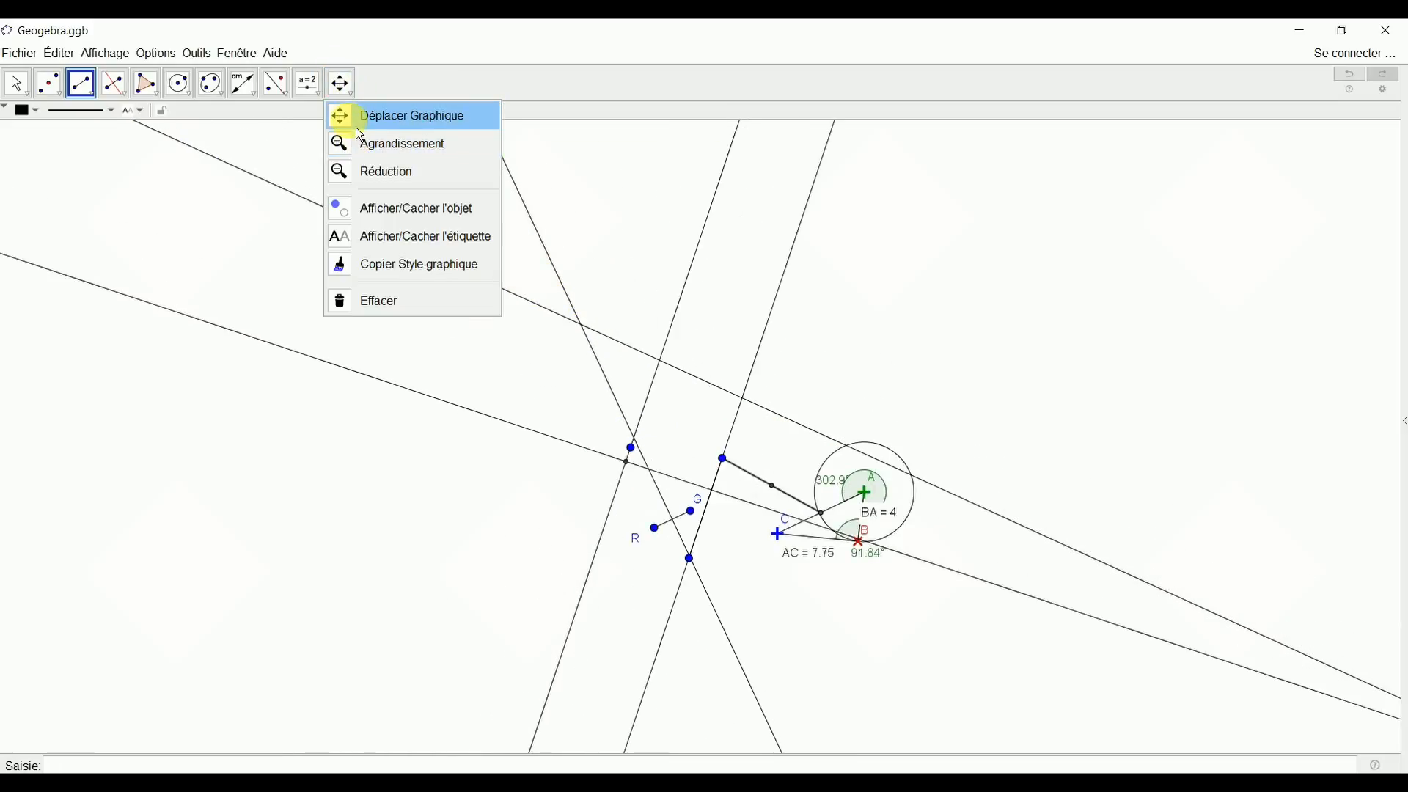
{"action": "left_click", "coordinate": [319, 101]}
{"action": "left_click", "coordinate": [295, 94]}
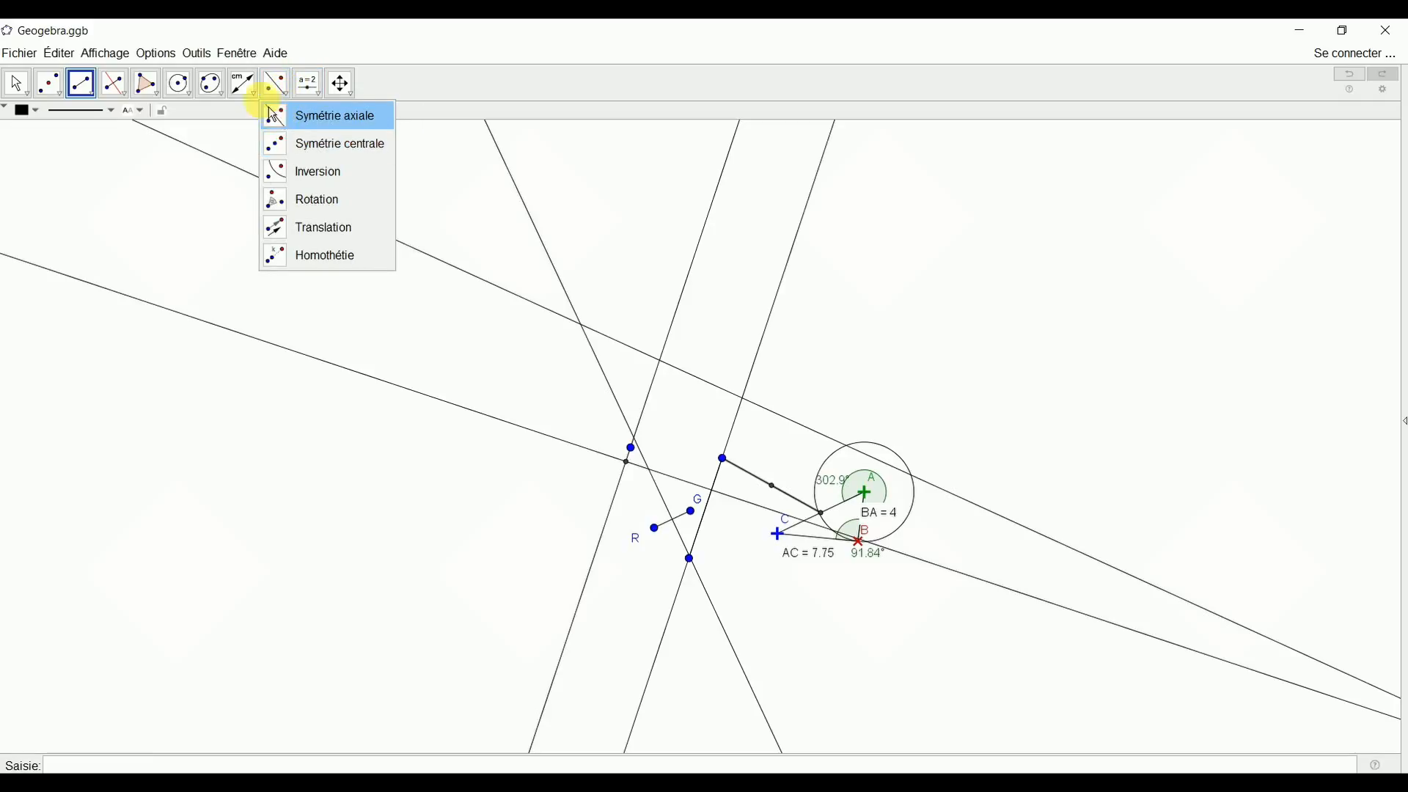
{"action": "left_click", "coordinate": [245, 86]}
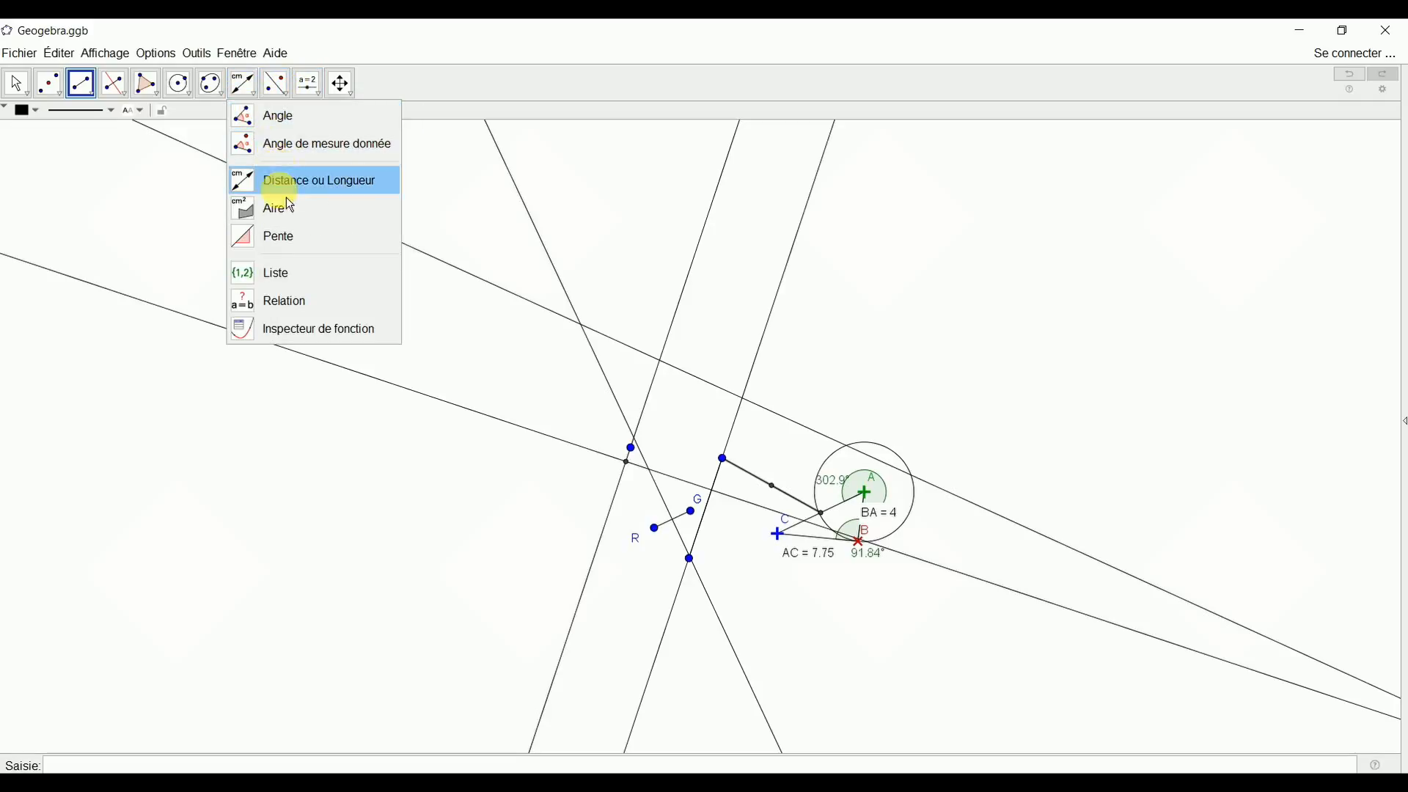
{"action": "left_click", "coordinate": [218, 97]}
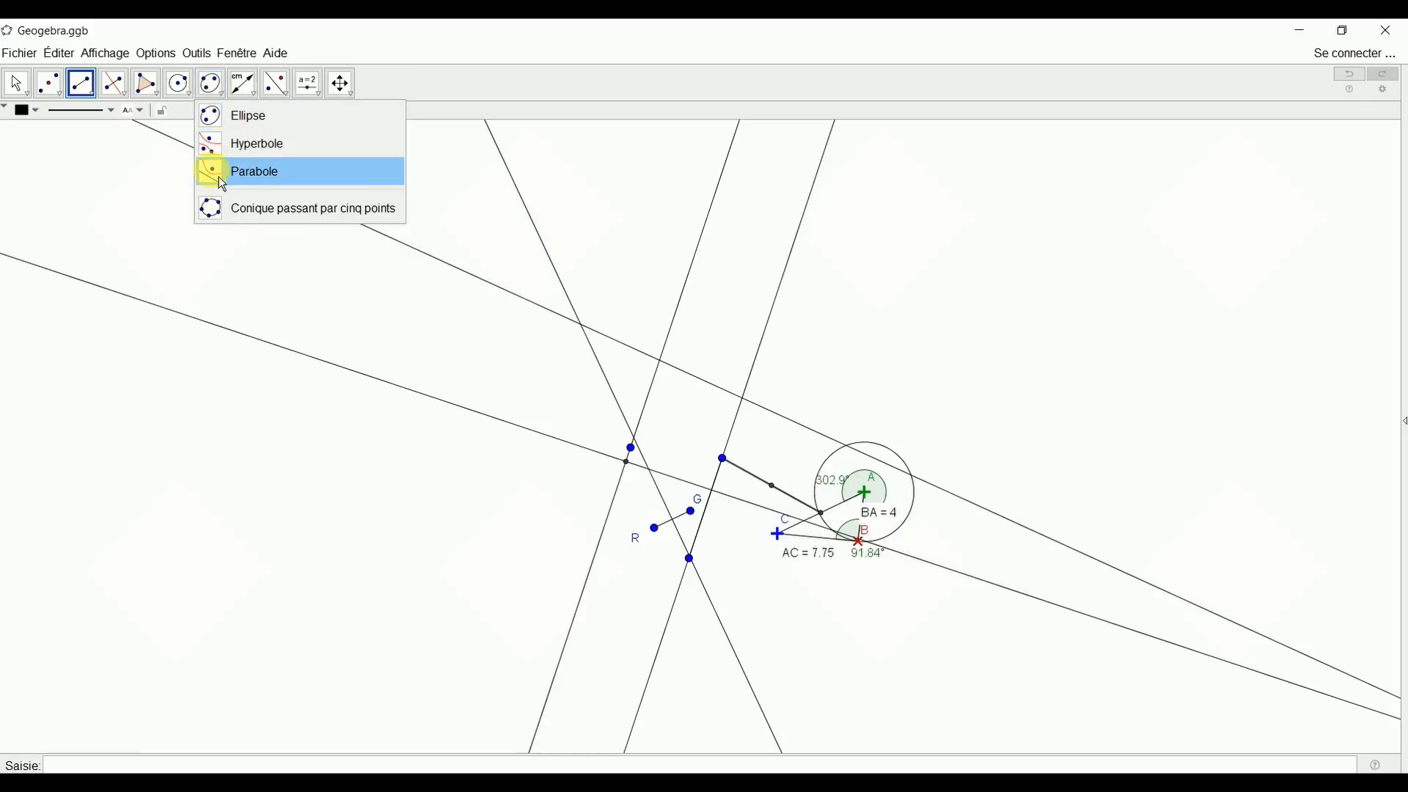
{"action": "mouse_move", "coordinate": [151, 88]}
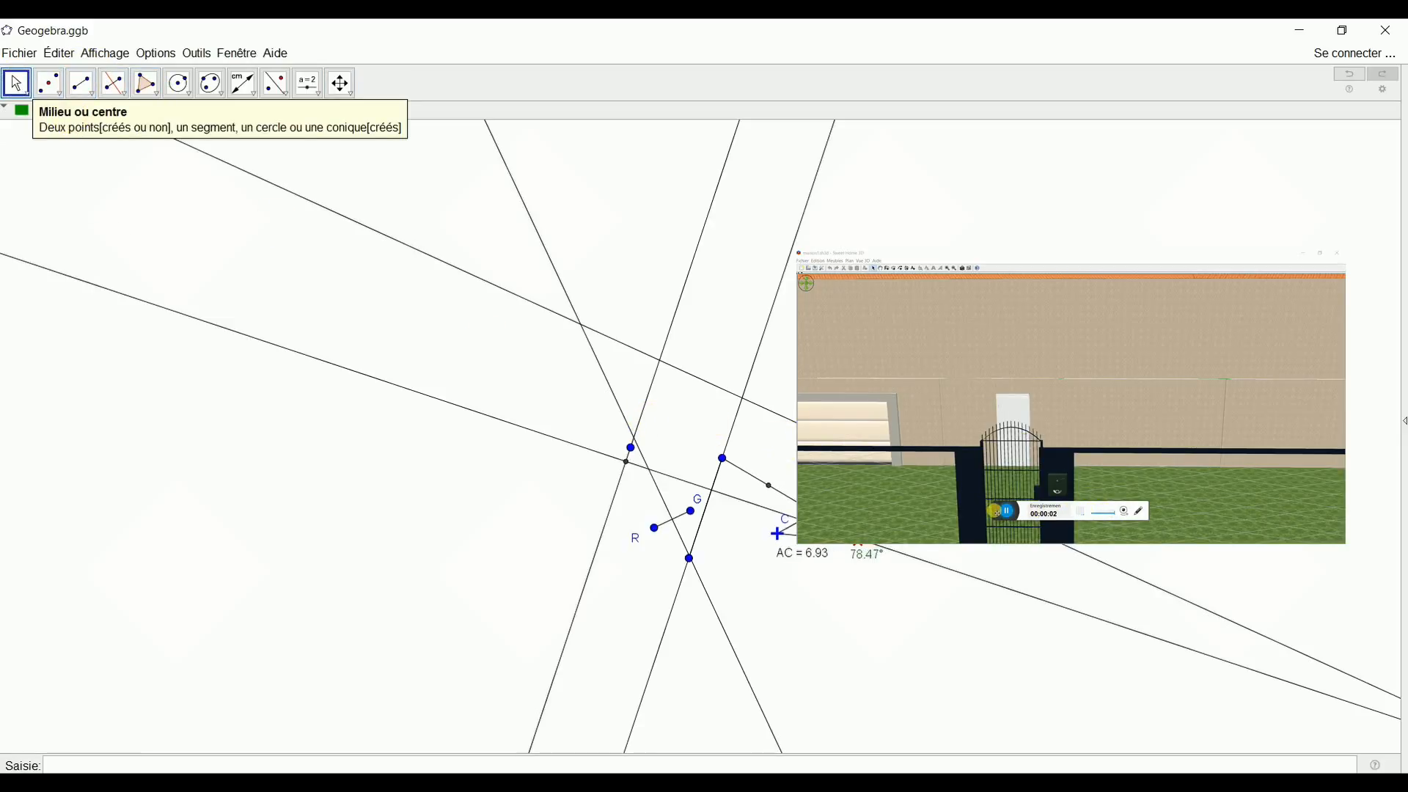
{"action": "left_click_drag", "start_coordinate": [514, 587], "coordinate": [616, 220]}
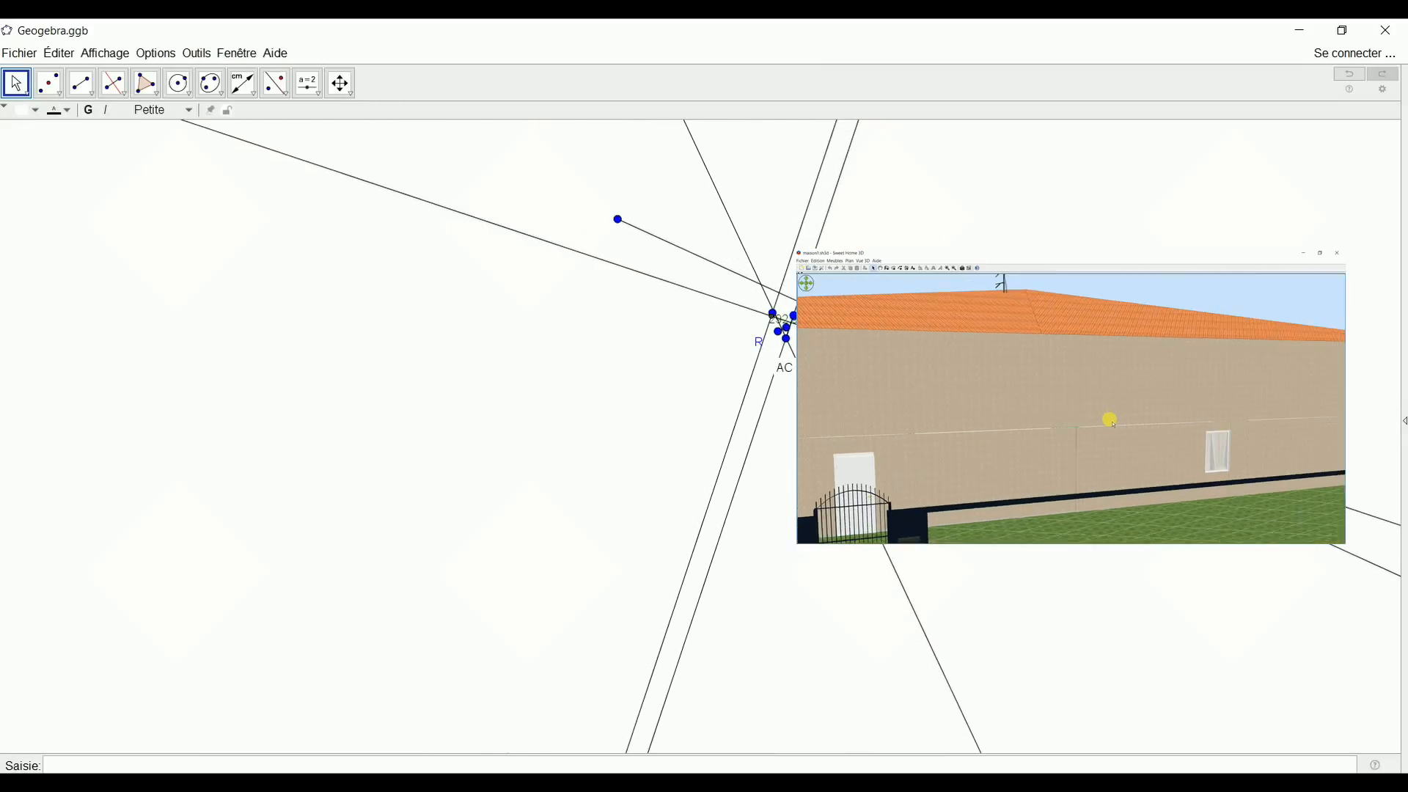